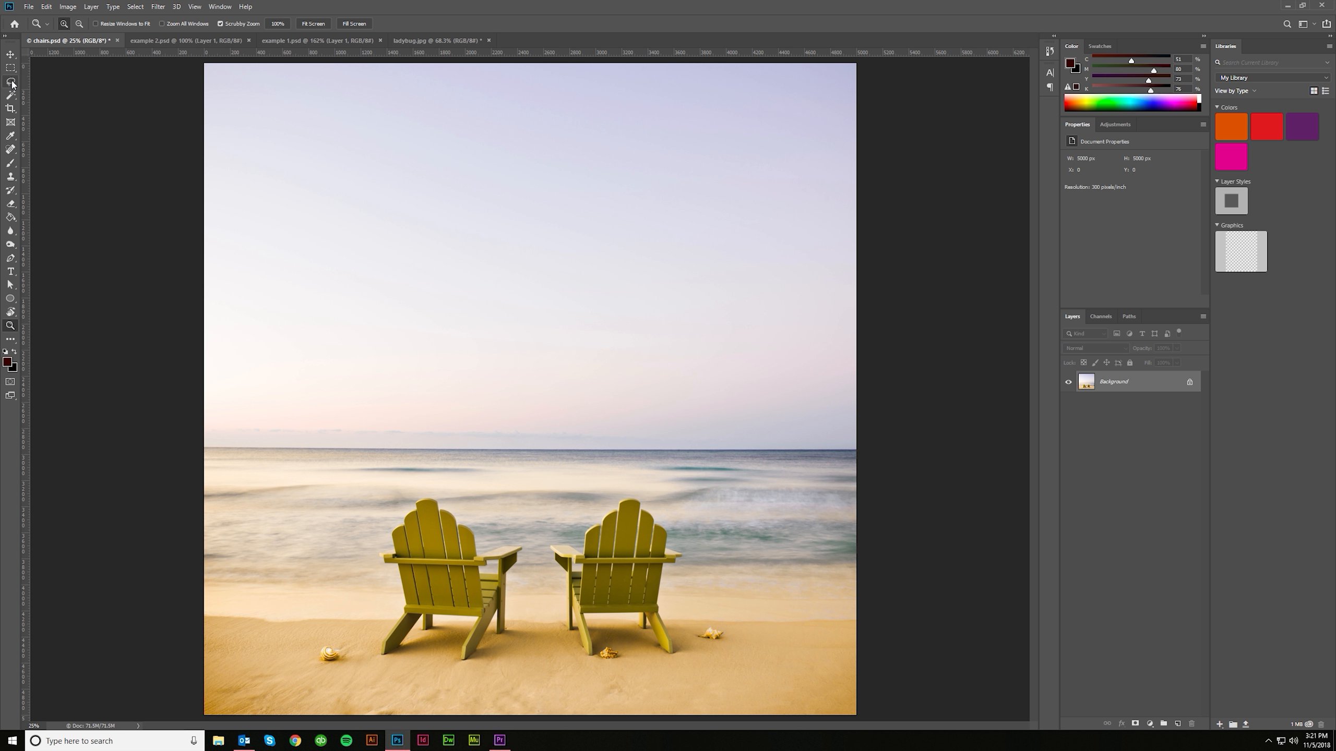
- Select the left chair with a loose Lasso outline and open the selection in Content-Aware Fill
left_click(11, 82)
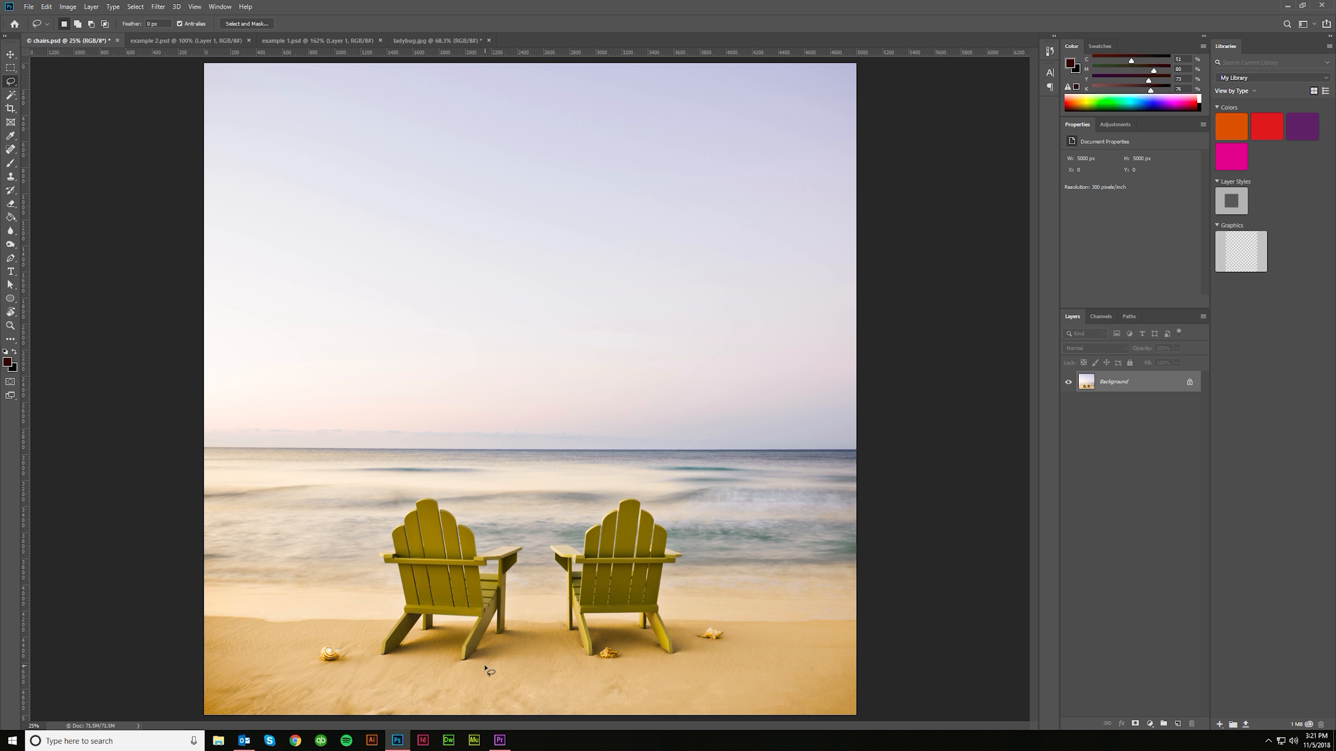
mouse_move(455, 666)
left_mouse_down()
mouse_move(375, 659)
mouse_move(371, 646)
mouse_move(392, 593)
mouse_move(374, 545)
mouse_move(429, 488)
mouse_move(488, 541)
mouse_move(526, 545)
mouse_move(515, 618)
mouse_move(548, 639)
mouse_move(535, 660)
mouse_move(477, 671)
left_mouse_up()
left_click(46, 8)
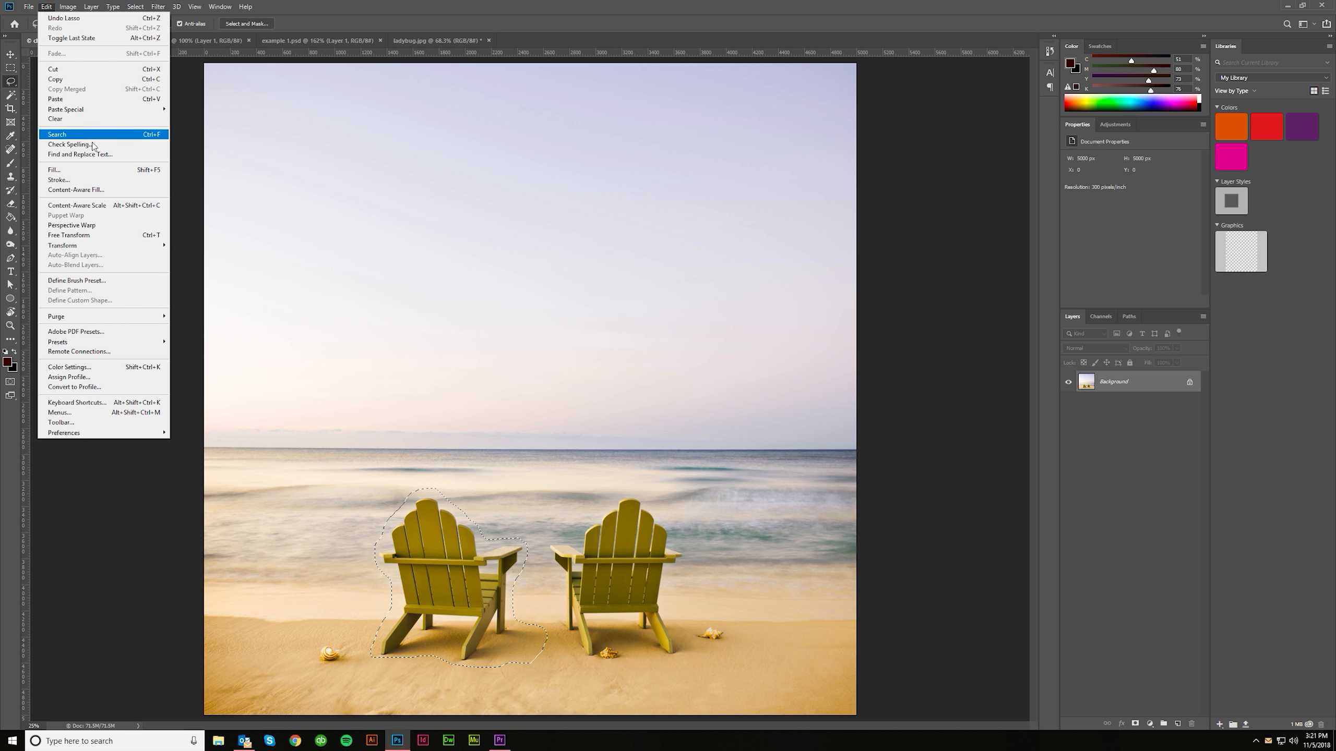
left_click(103, 191)
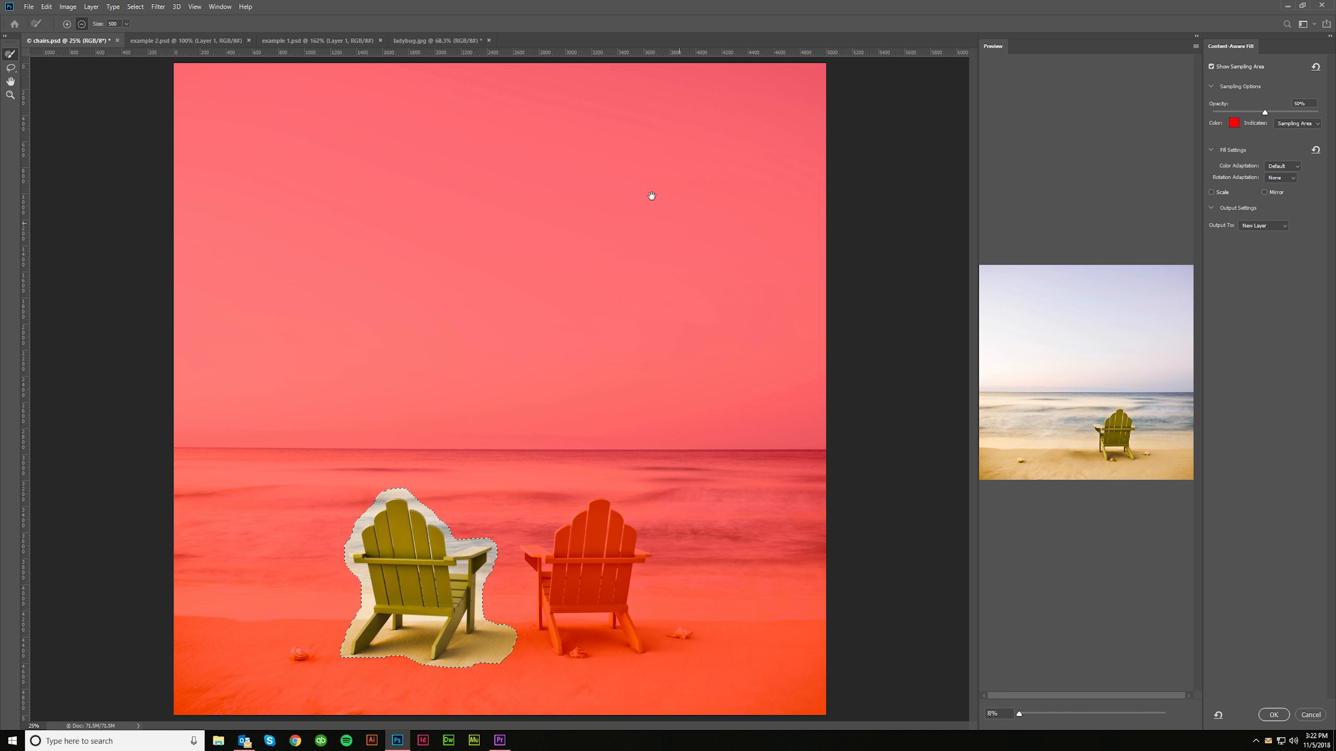
- Change the sampling area overlay color from red to bright green
left_click(1233, 122)
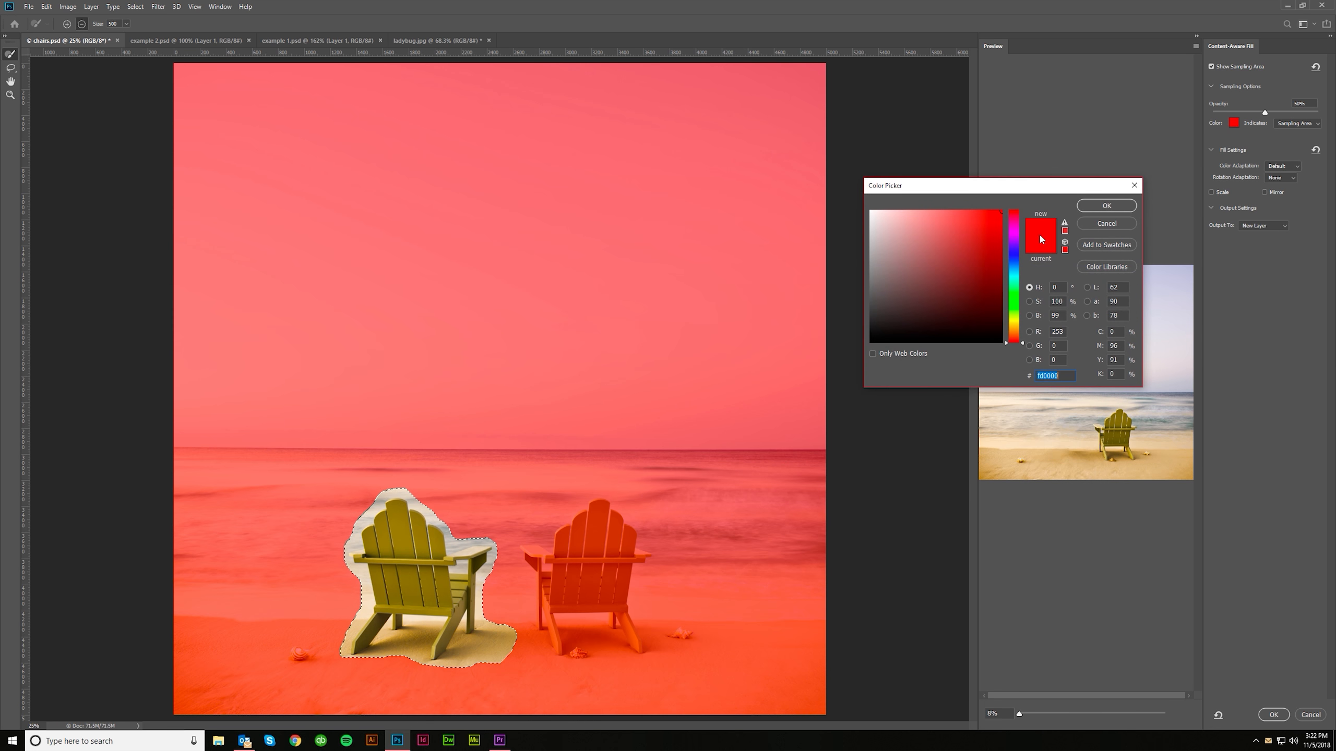
left_click(1012, 299)
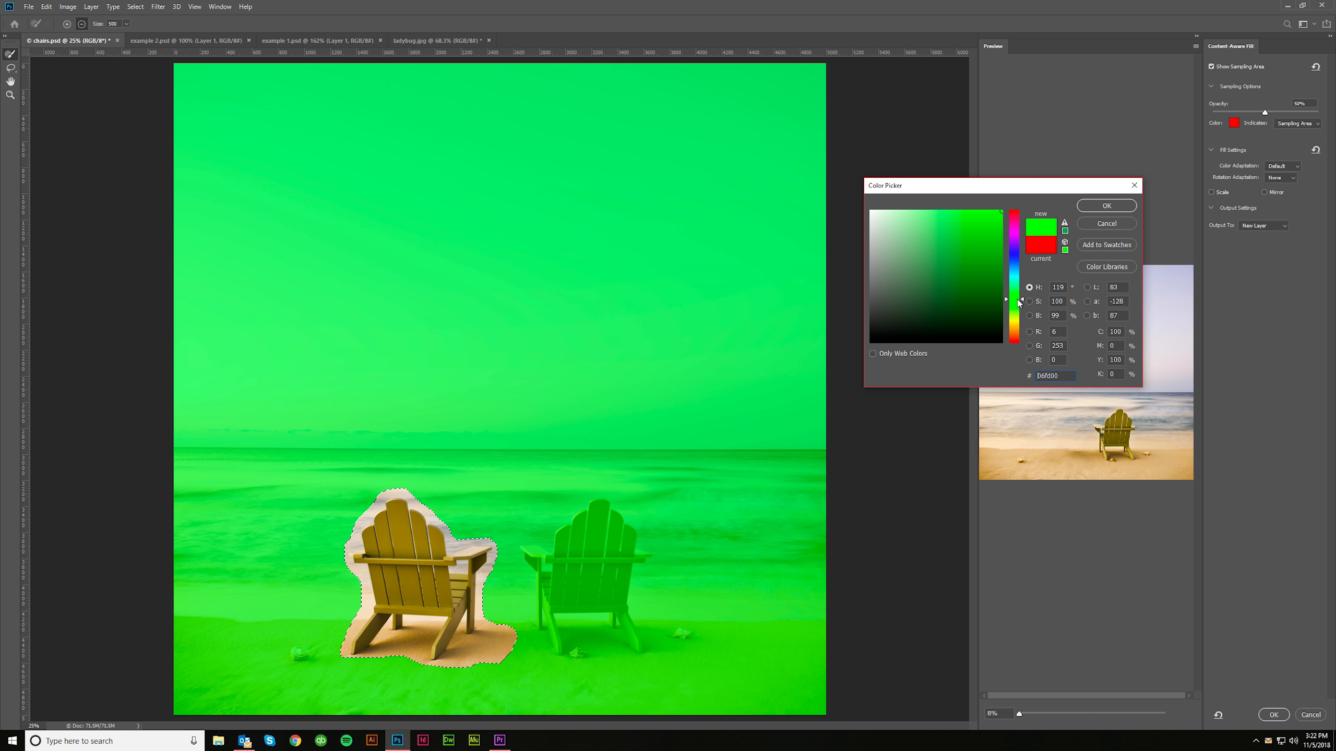
left_click(1118, 209)
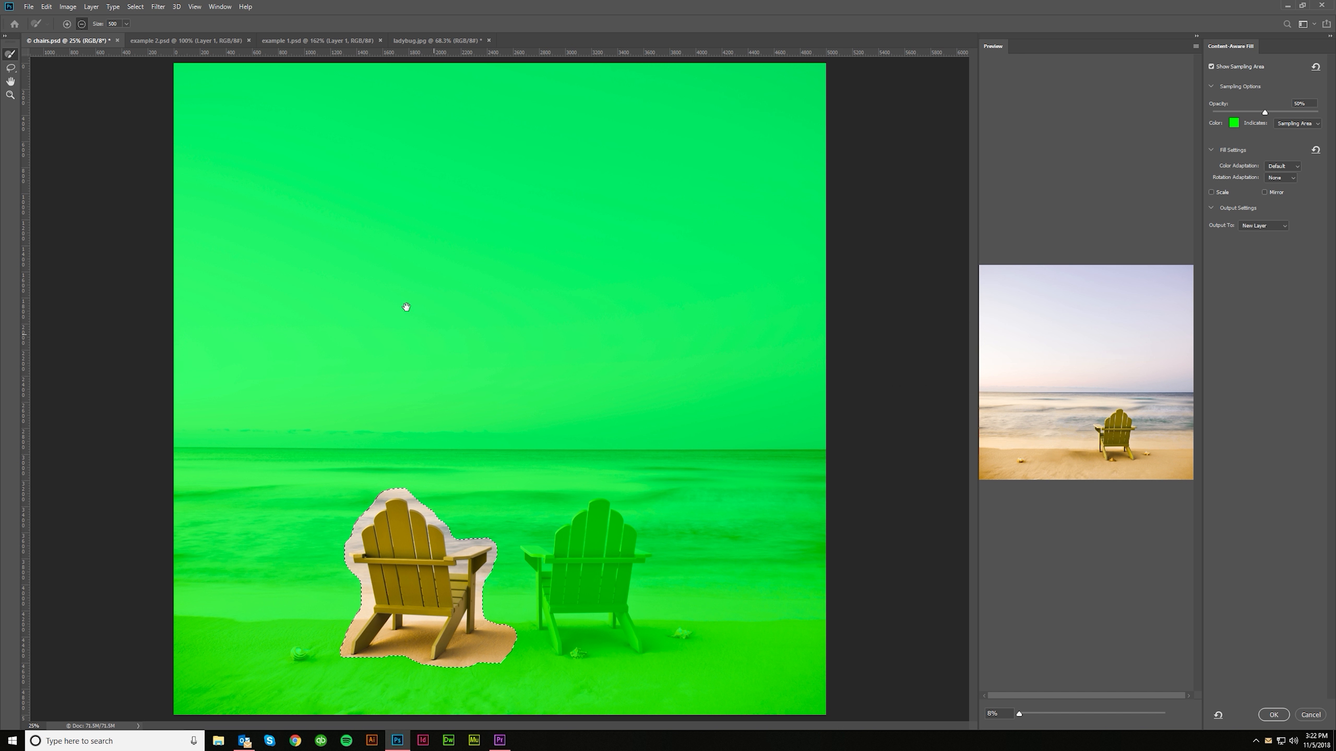
- Exclude the right chair and the three seashells from the sampling area, reducing the brush size to 175 for the finer parts
key("alt")
key("alt")
mouse_move(544, 555)
left_mouse_down()
mouse_move(574, 540)
mouse_move(560, 533)
mouse_move(572, 506)
mouse_move(574, 553)
left_mouse_up()
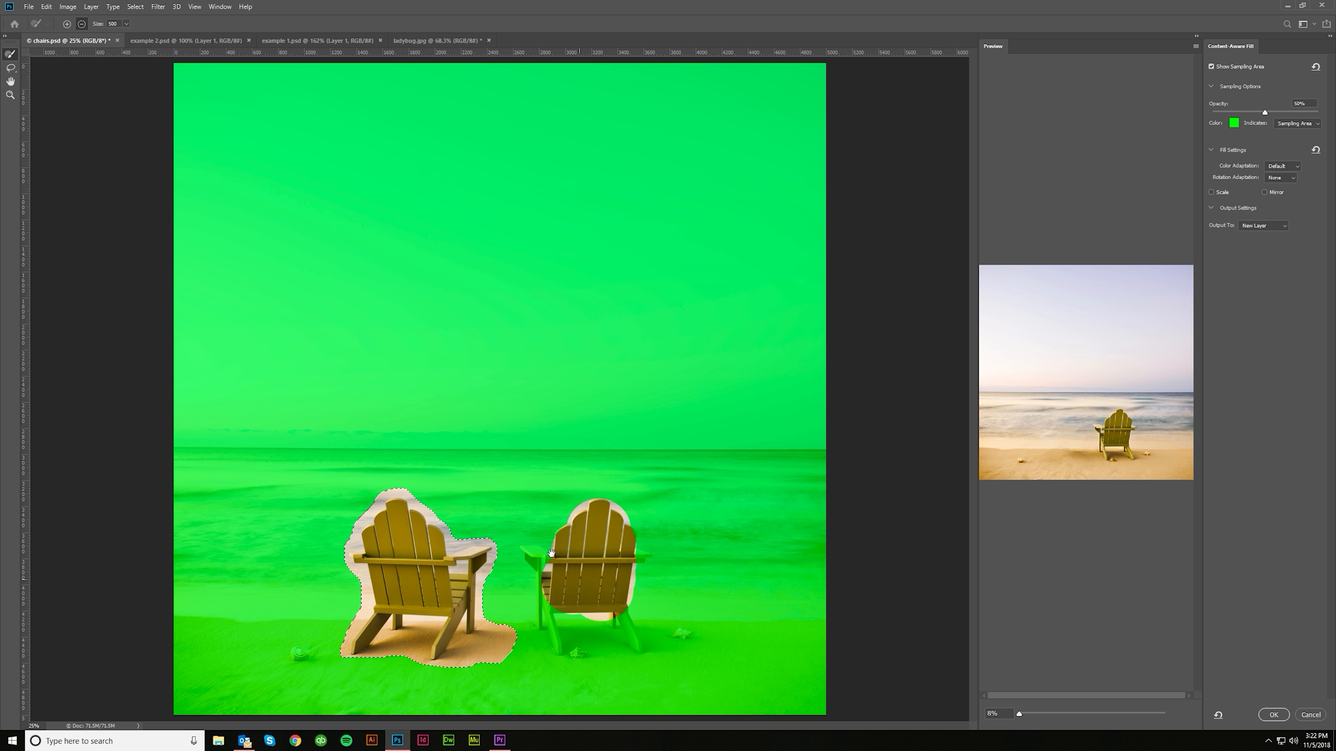
key("bracketleft")
key("bracketleft")
key("bracketleft")
key("bracketleft")
key("bracketleft")
mouse_move(555, 584)
left_mouse_down()
mouse_move(558, 645)
mouse_move(529, 552)
mouse_move(555, 576)
mouse_move(556, 563)
mouse_move(527, 552)
mouse_move(545, 557)
mouse_move(575, 526)
mouse_move(593, 535)
mouse_move(605, 505)
mouse_move(631, 559)
mouse_move(644, 555)
mouse_move(619, 603)
mouse_move(635, 641)
mouse_move(607, 613)
mouse_move(585, 651)
left_mouse_up()
left_click(680, 634)
left_click(296, 652)
left_click_drag(298, 650, 299, 660)
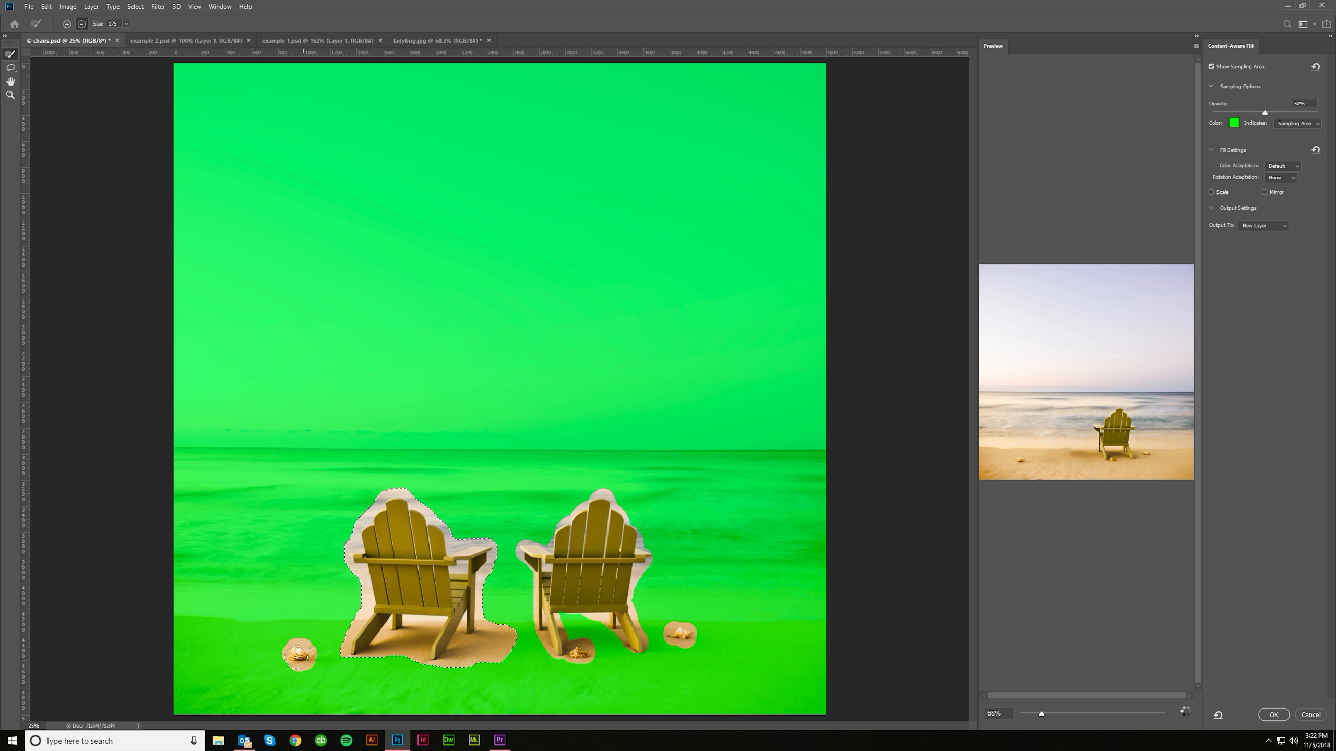
- Enlarge the sampling brush to 1400 and exclude the whole sky down to the horizon line from the sampling area
key("bracketright")
key("bracketright")
key("bracketright")
key("bracketright")
key("bracketright")
key("bracketright")
key("bracketright")
key("bracketright")
key("bracketright")
key("bracketright")
key("bracketright")
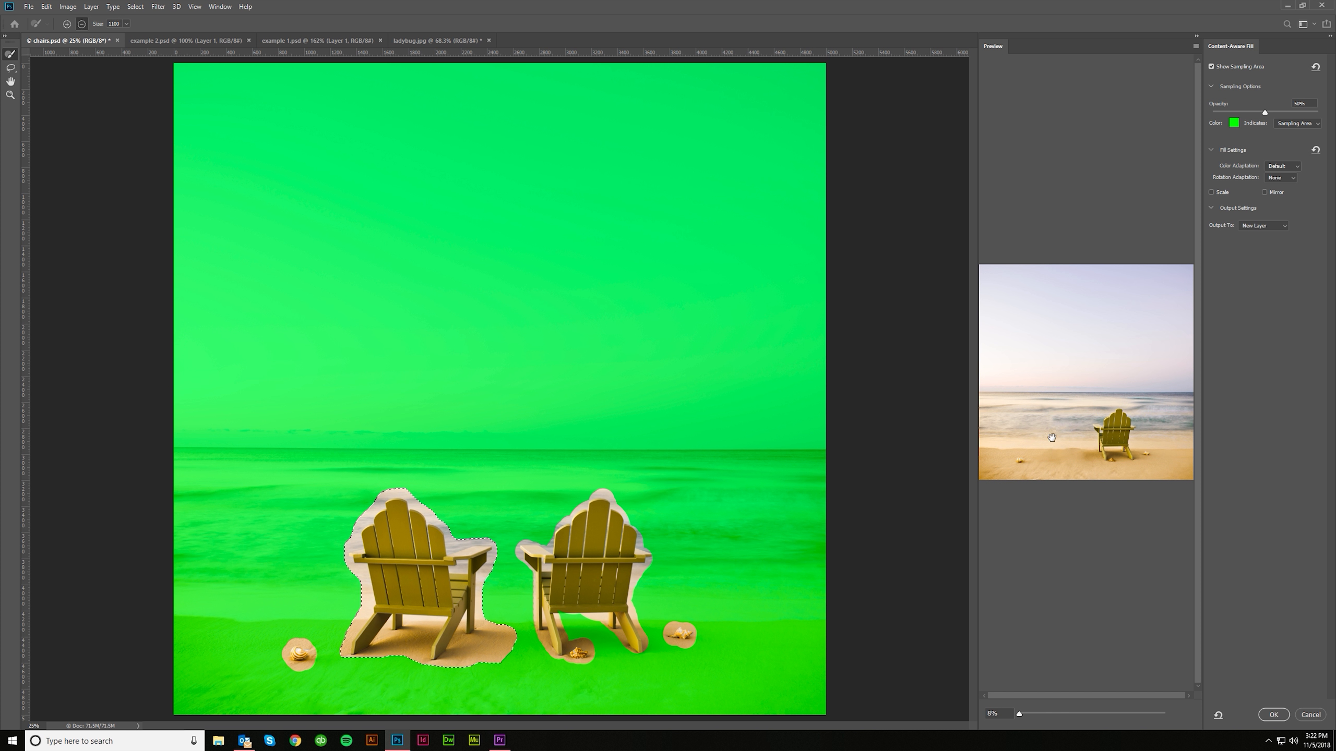
key("bracketright")
key("bracketright")
key("bracketright")
left_click_drag(163, 356, 850, 359)
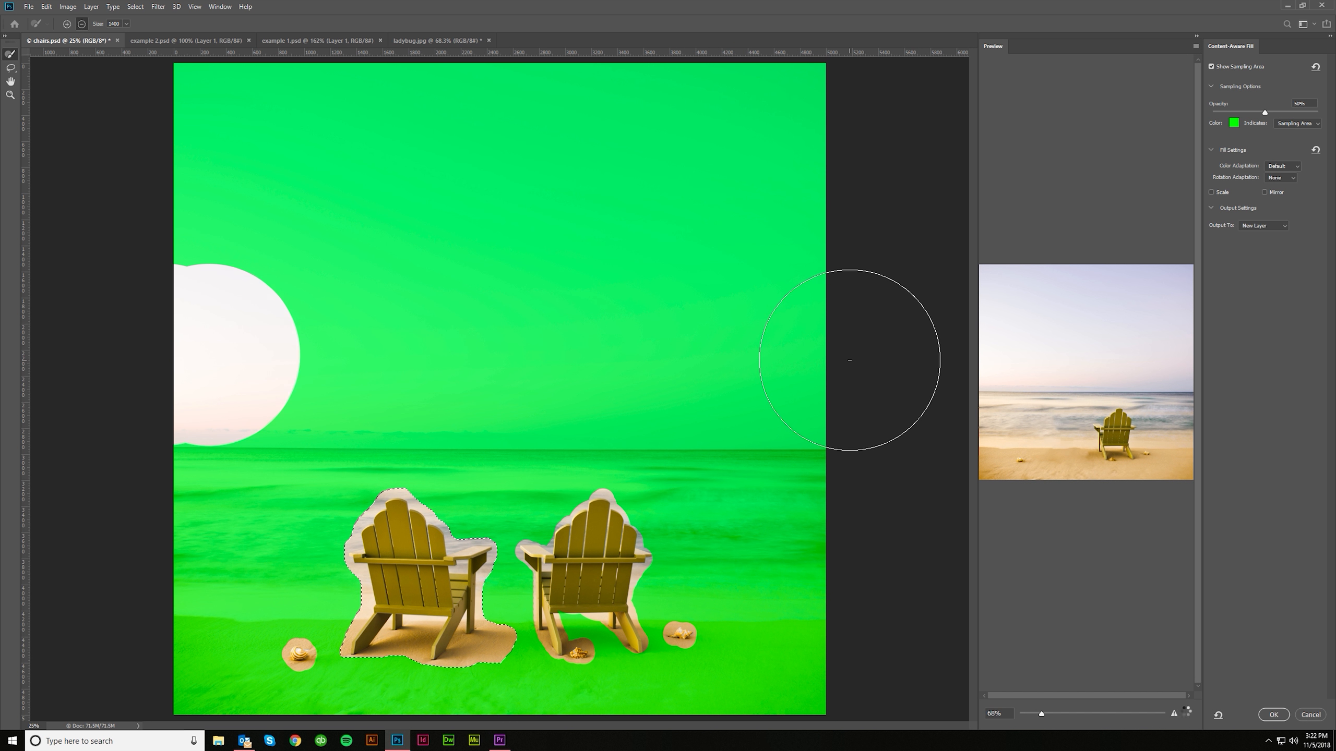
mouse_move(814, 290)
left_mouse_down()
mouse_move(232, 214)
mouse_move(212, 104)
mouse_move(680, 89)
mouse_move(820, 165)
left_mouse_up()
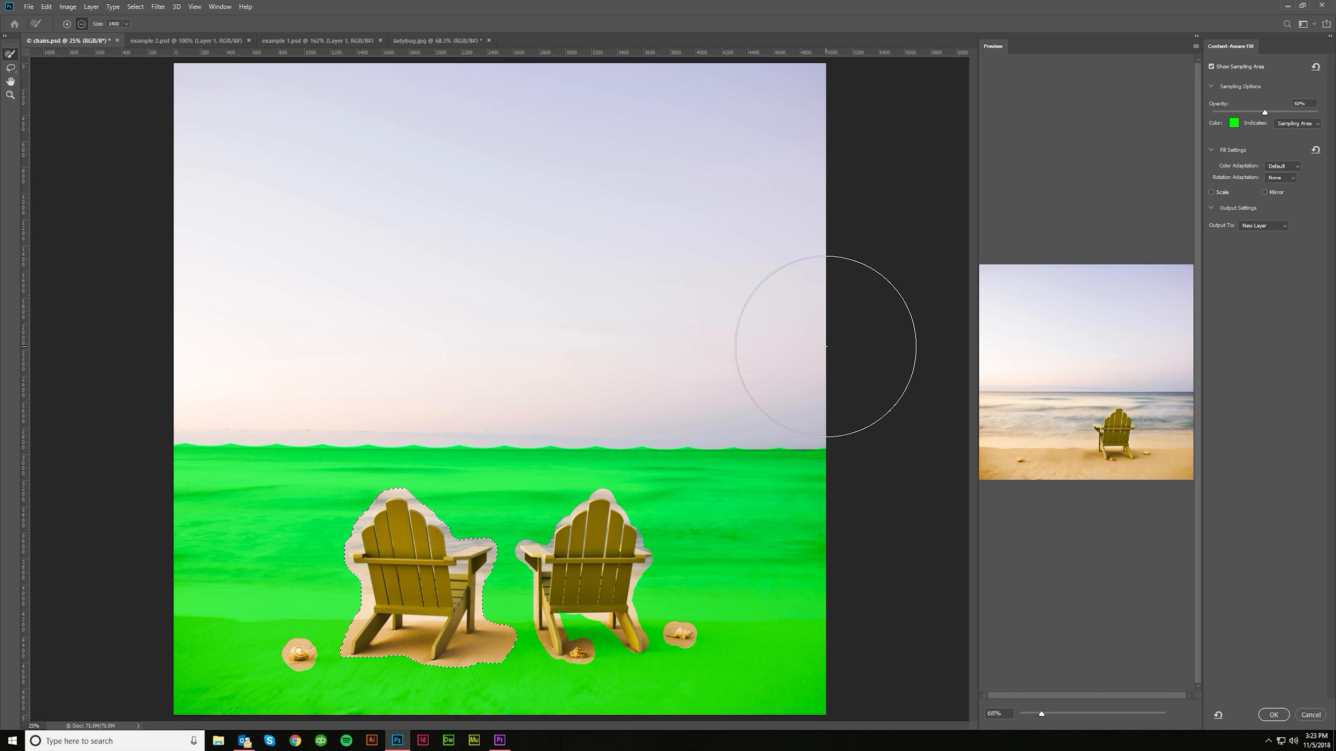
mouse_move(197, 358)
left_mouse_down()
mouse_move(453, 370)
mouse_move(841, 358)
left_mouse_up()
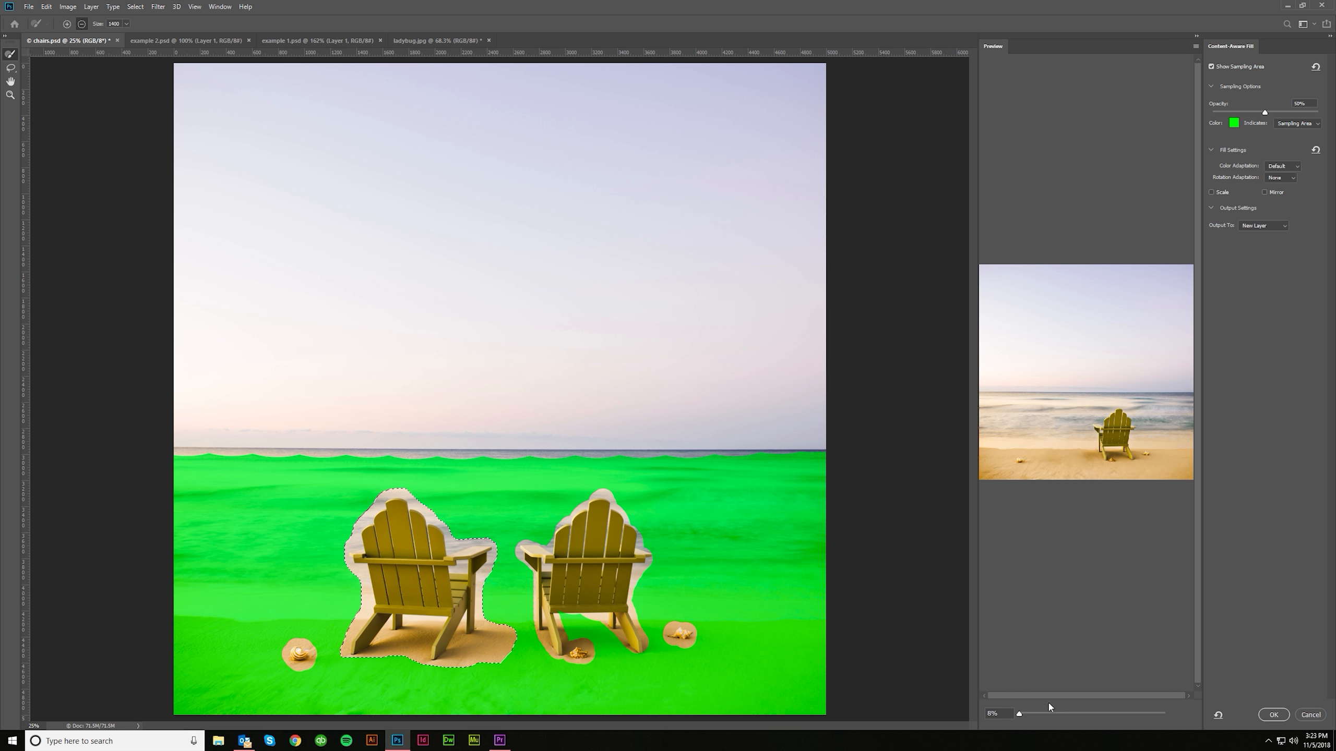
- Compare the None, Default, High and Very High color adaptation levels in the enlarged preview and set it to High
left_click_drag(1021, 715, 1046, 695)
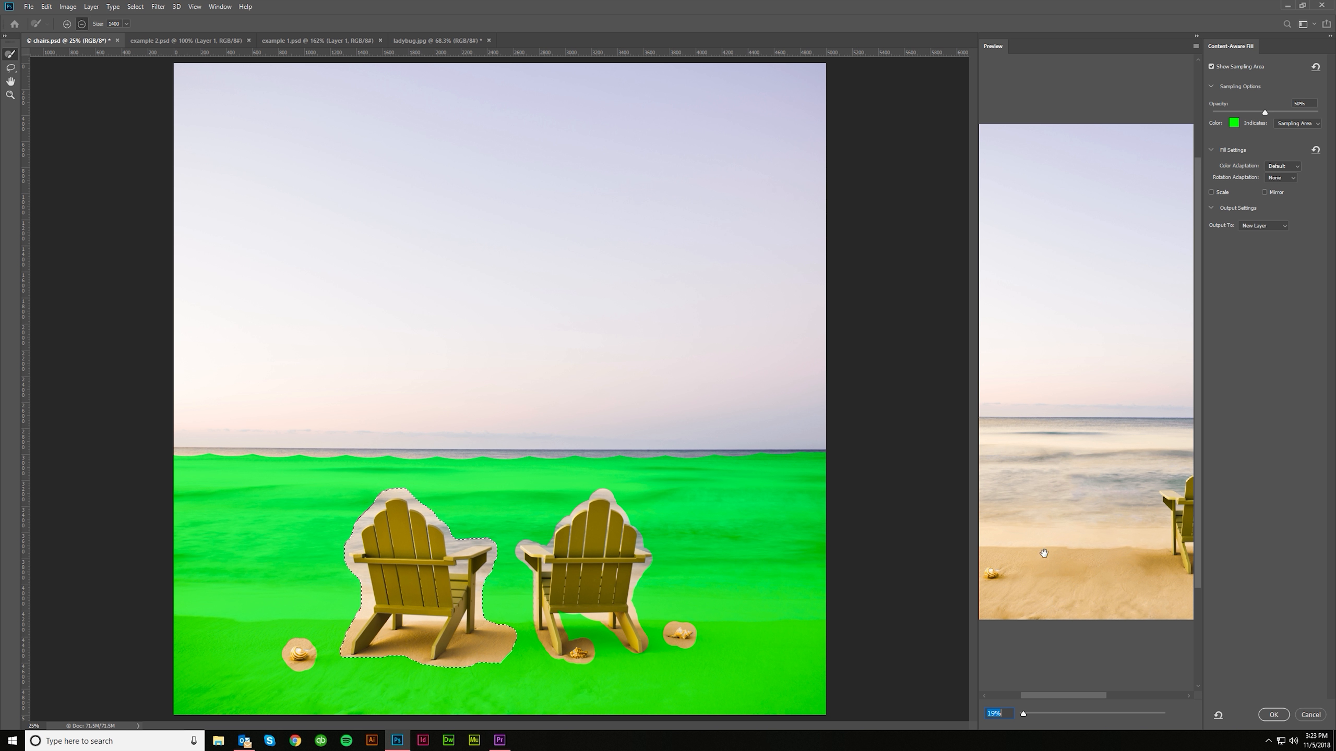
left_click(1296, 169)
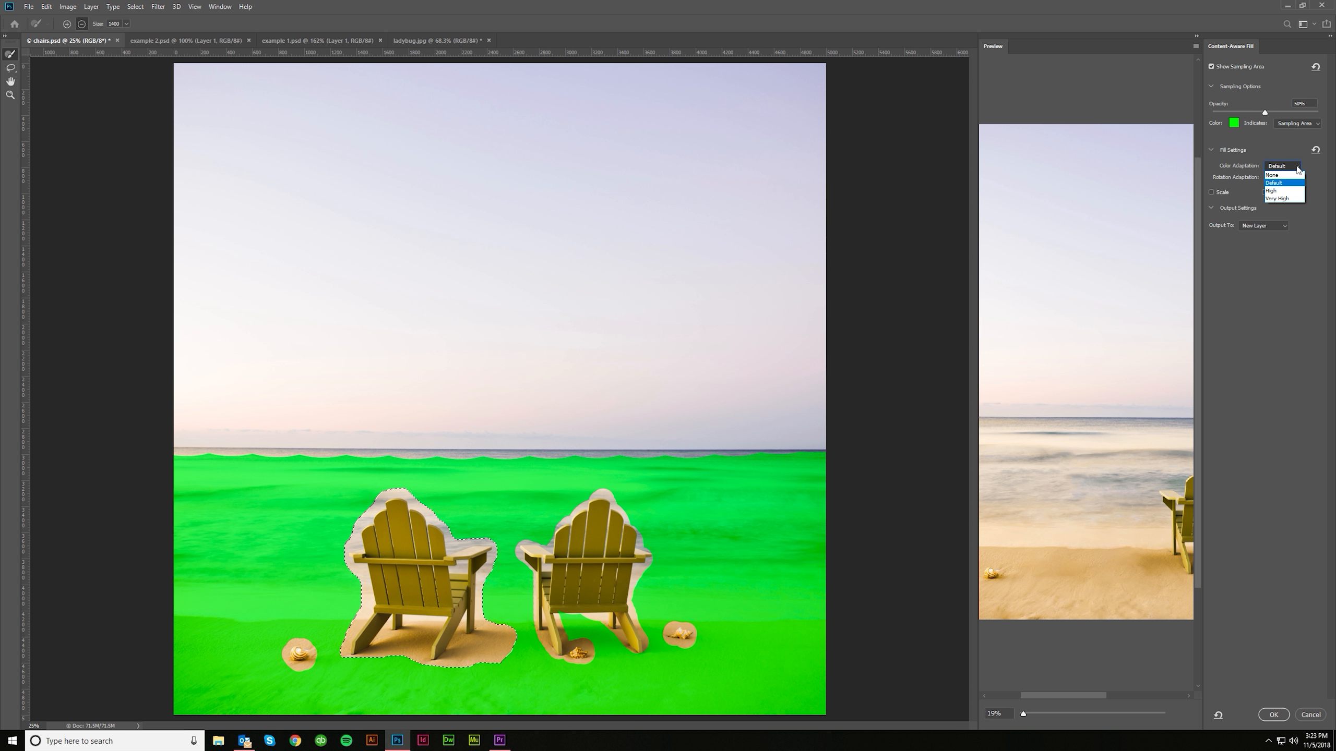
left_click(1282, 198)
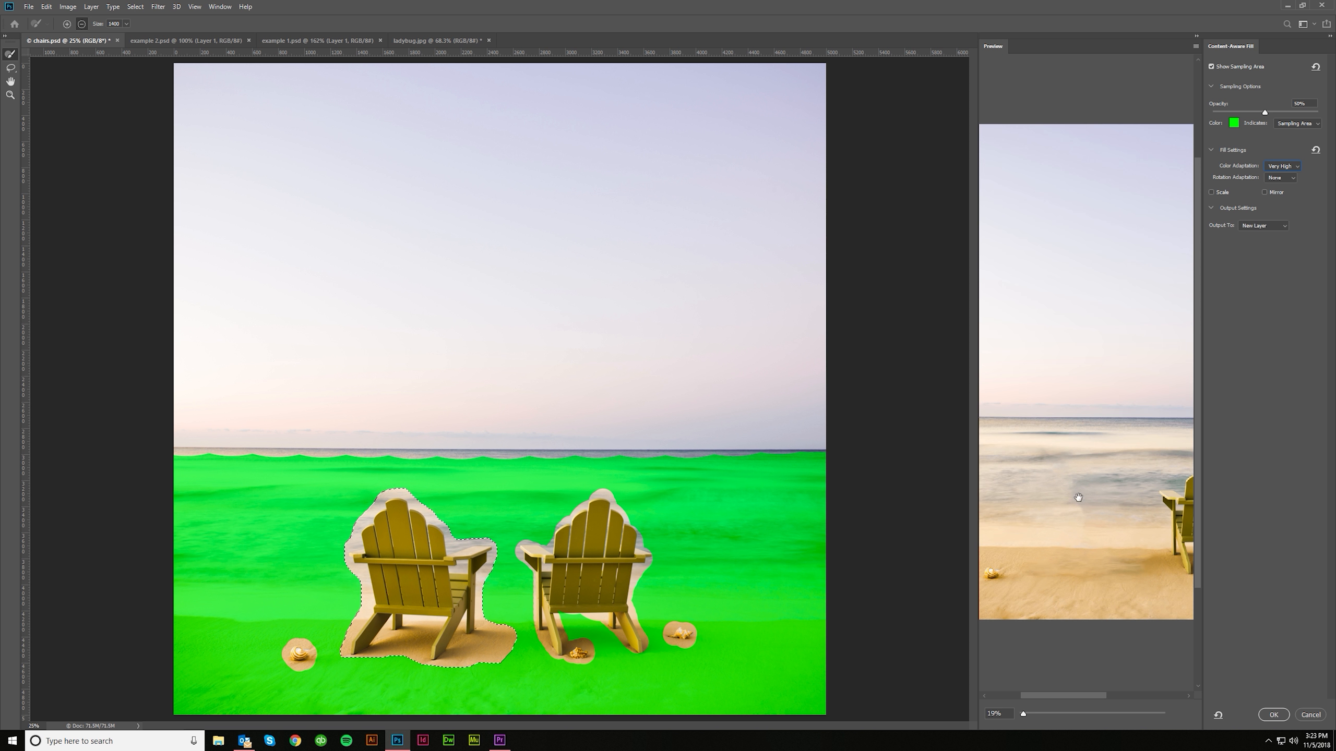
left_click(1282, 167)
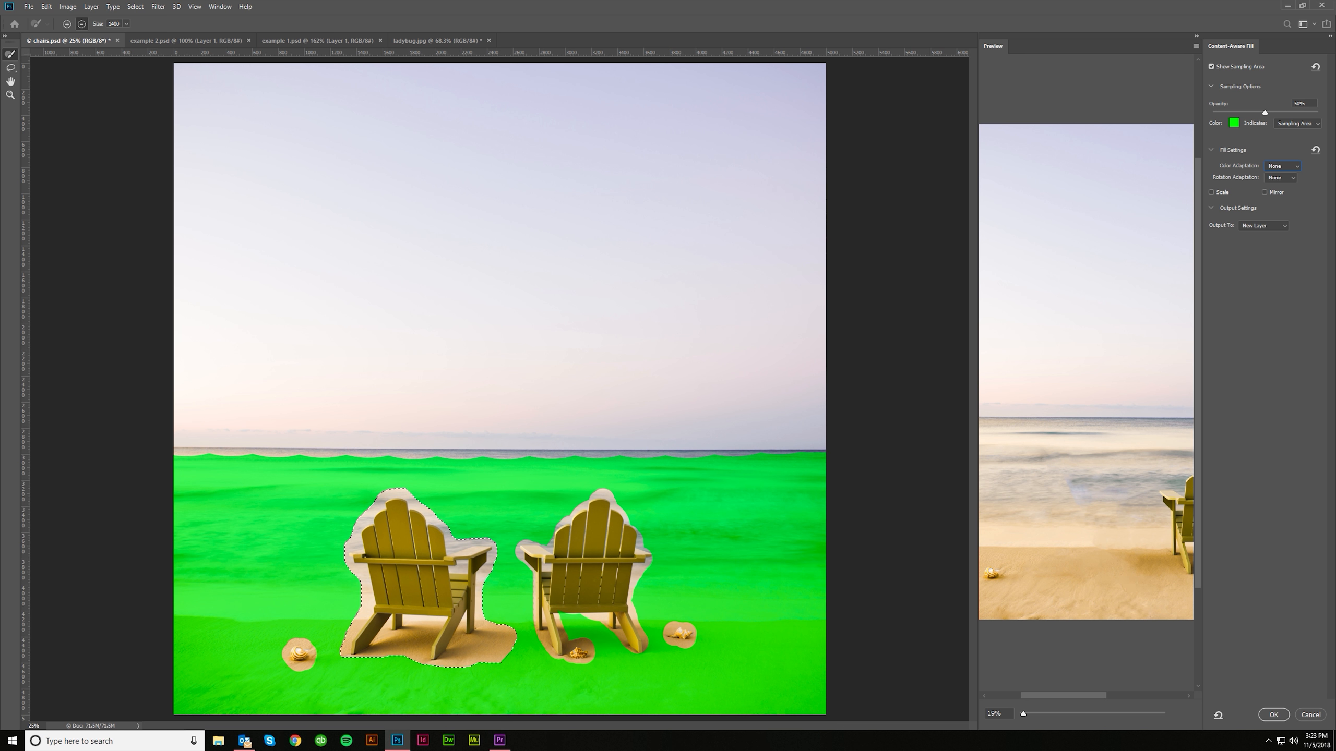
left_click(1293, 168)
left_click(1283, 191)
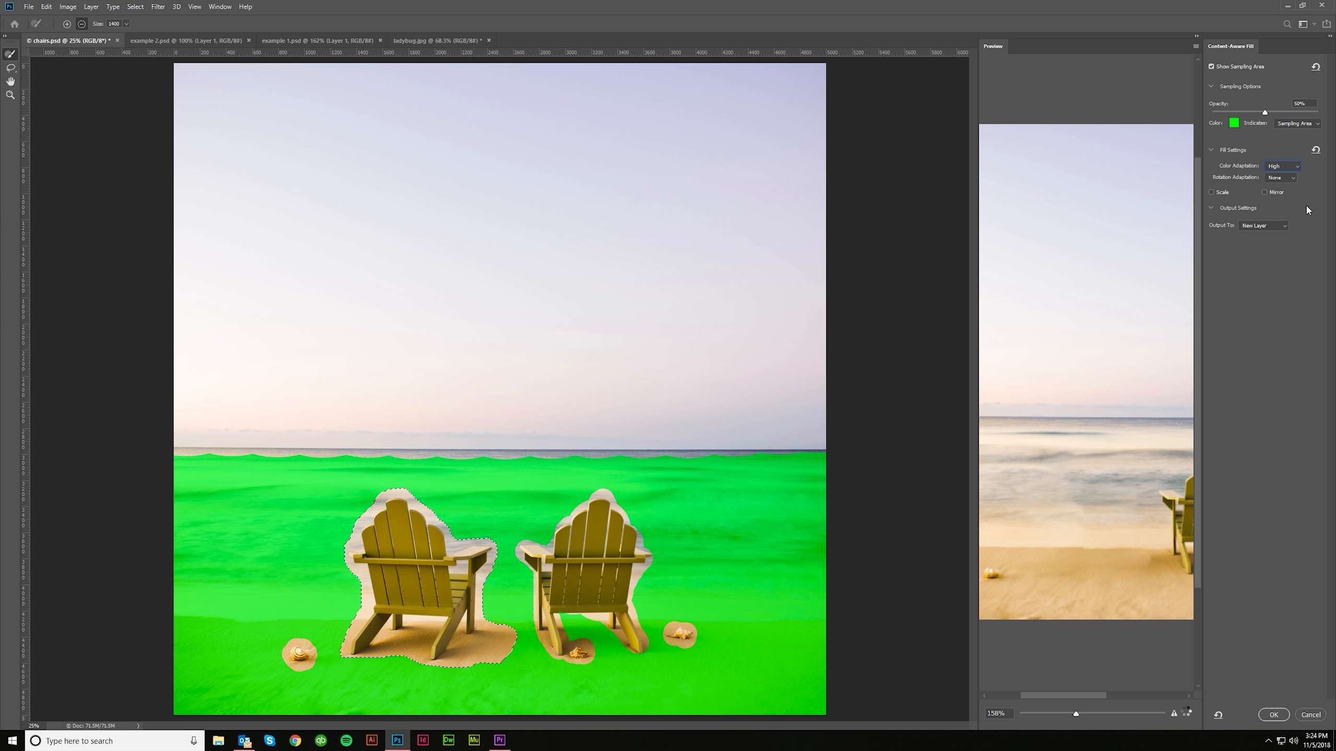
left_click(1286, 171)
left_click(1283, 180)
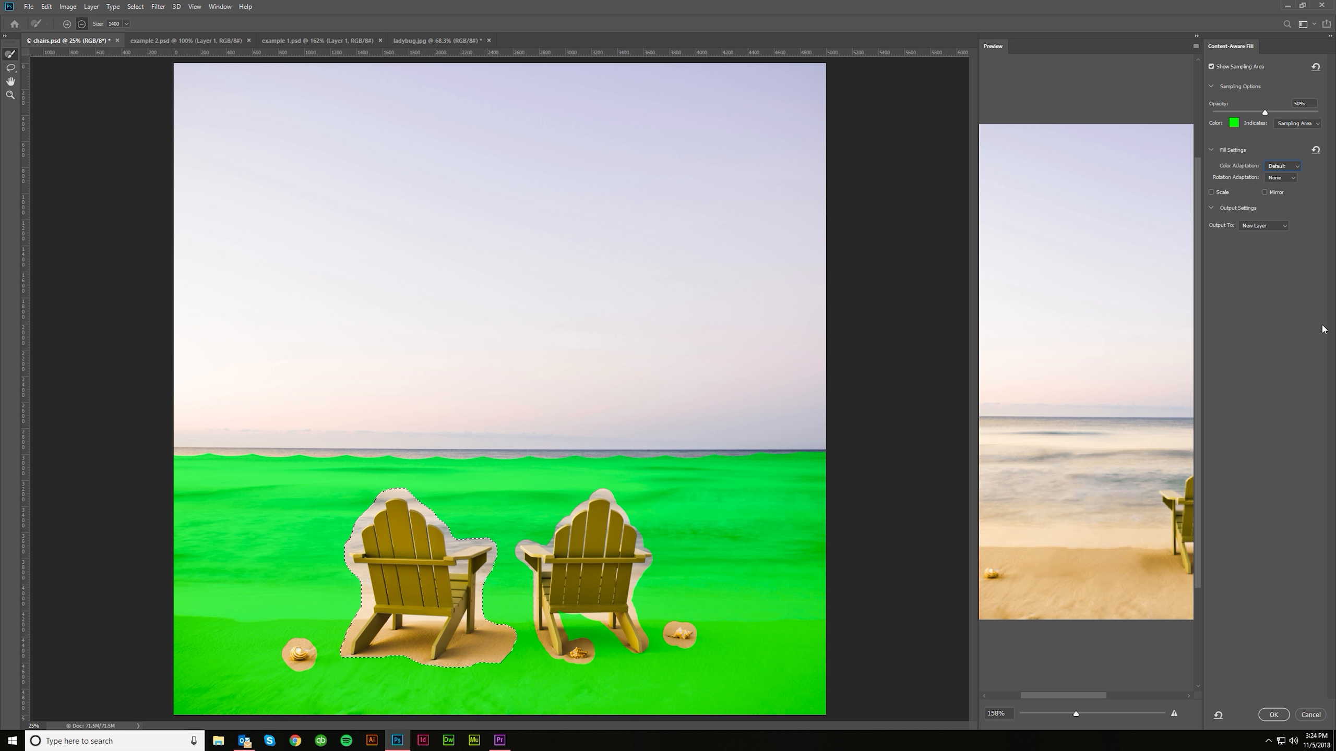
left_click(1283, 166)
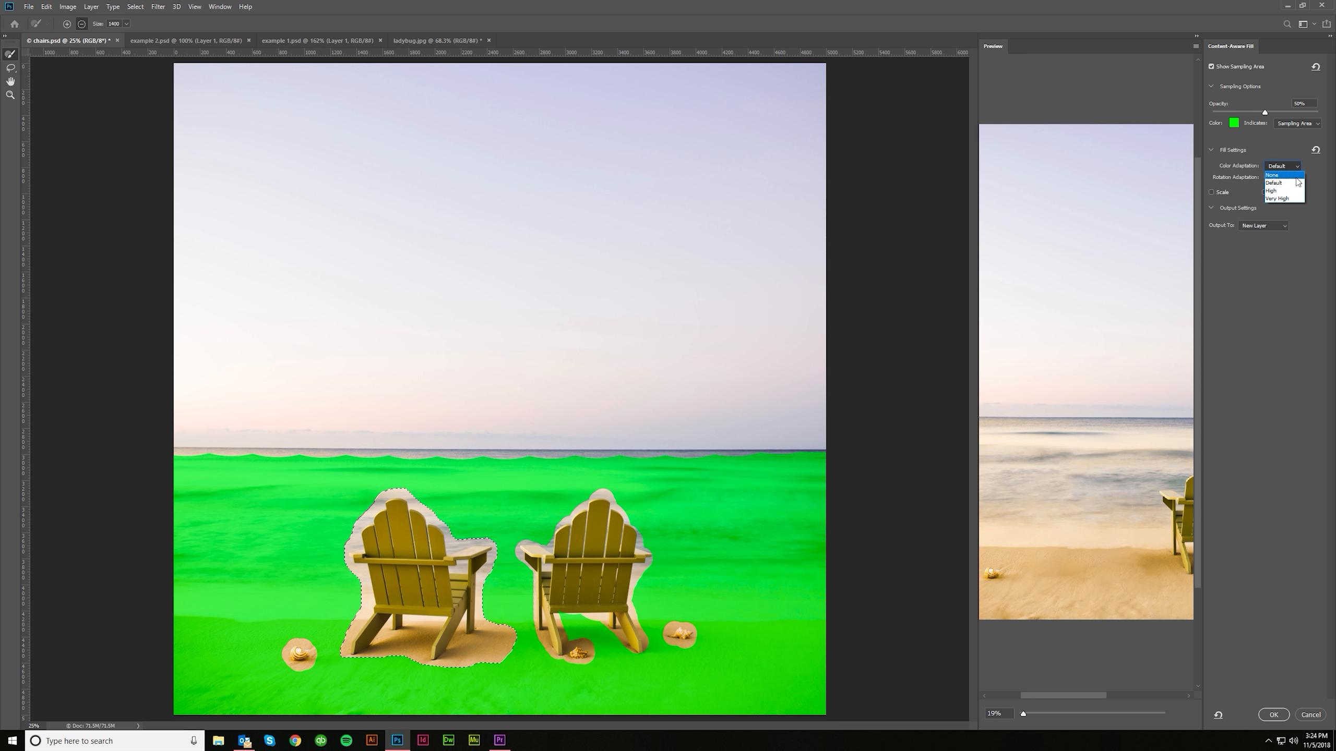
left_click(1283, 201)
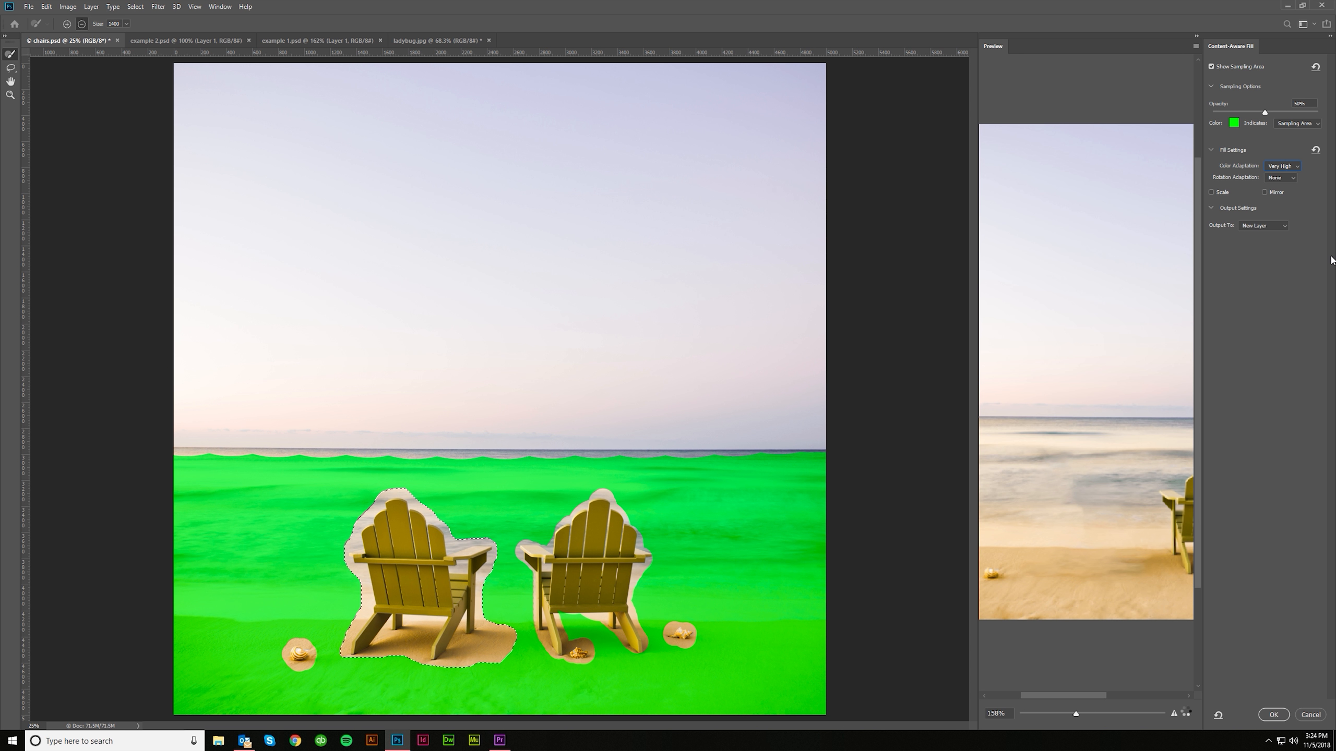
left_click(1297, 167)
left_click(1286, 191)
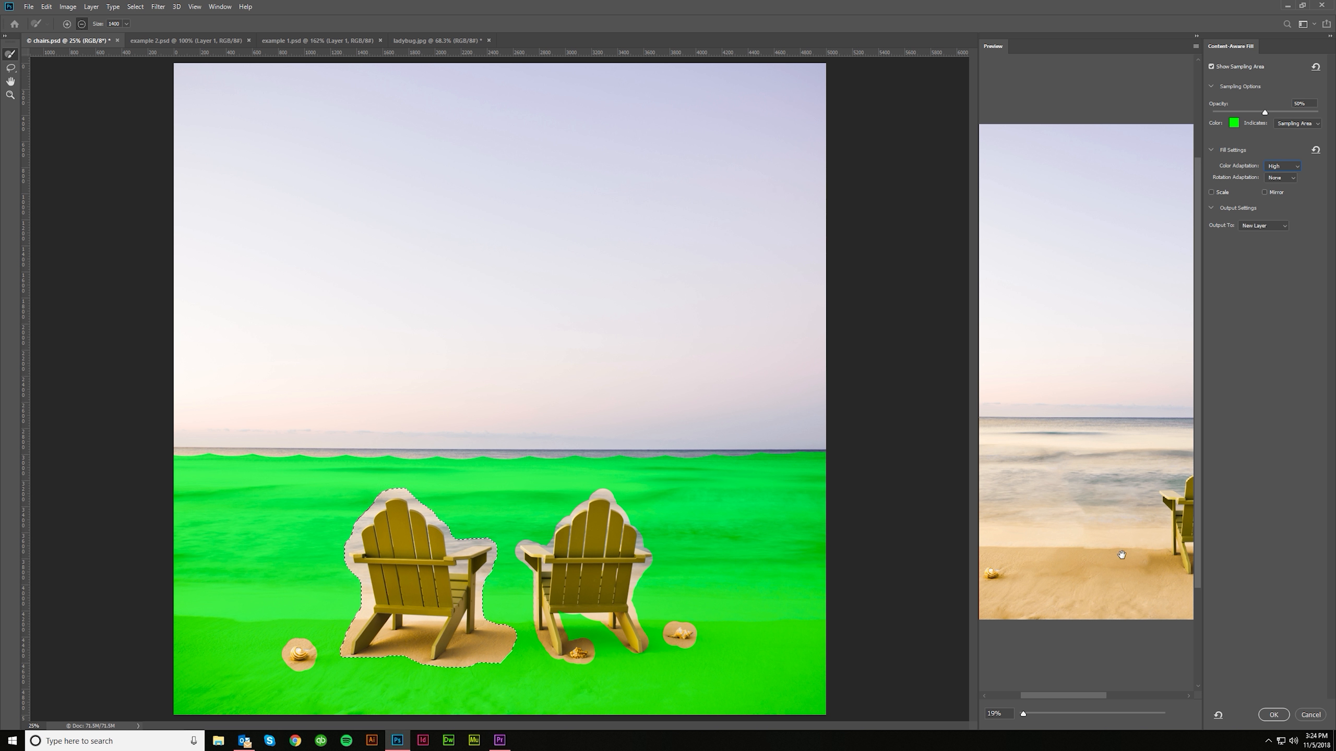
- Try rotation adaptation at Low, High and Full before restoring None, and test the Mirror option on and off
left_click(1290, 180)
left_click(1284, 195)
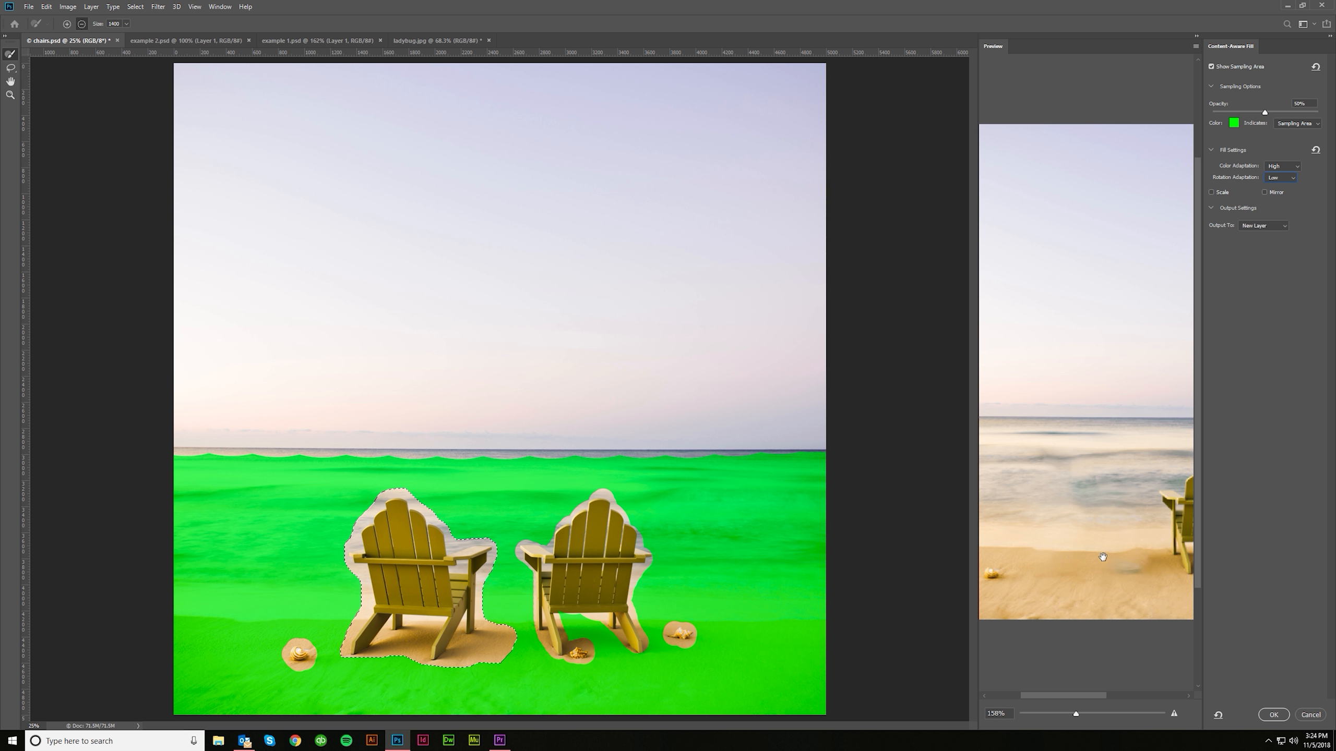
left_click(1287, 178)
left_click(1294, 182)
left_click(1281, 209)
left_click(1290, 179)
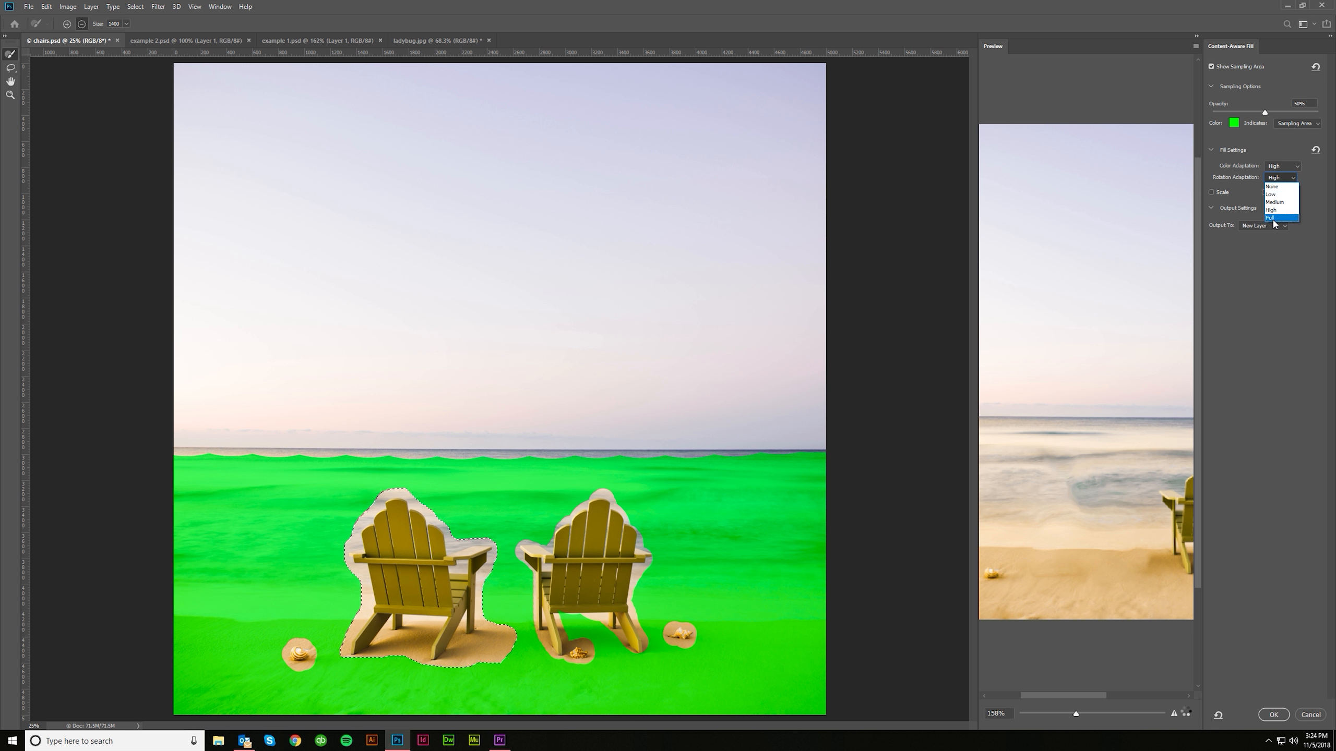
left_click(1274, 221)
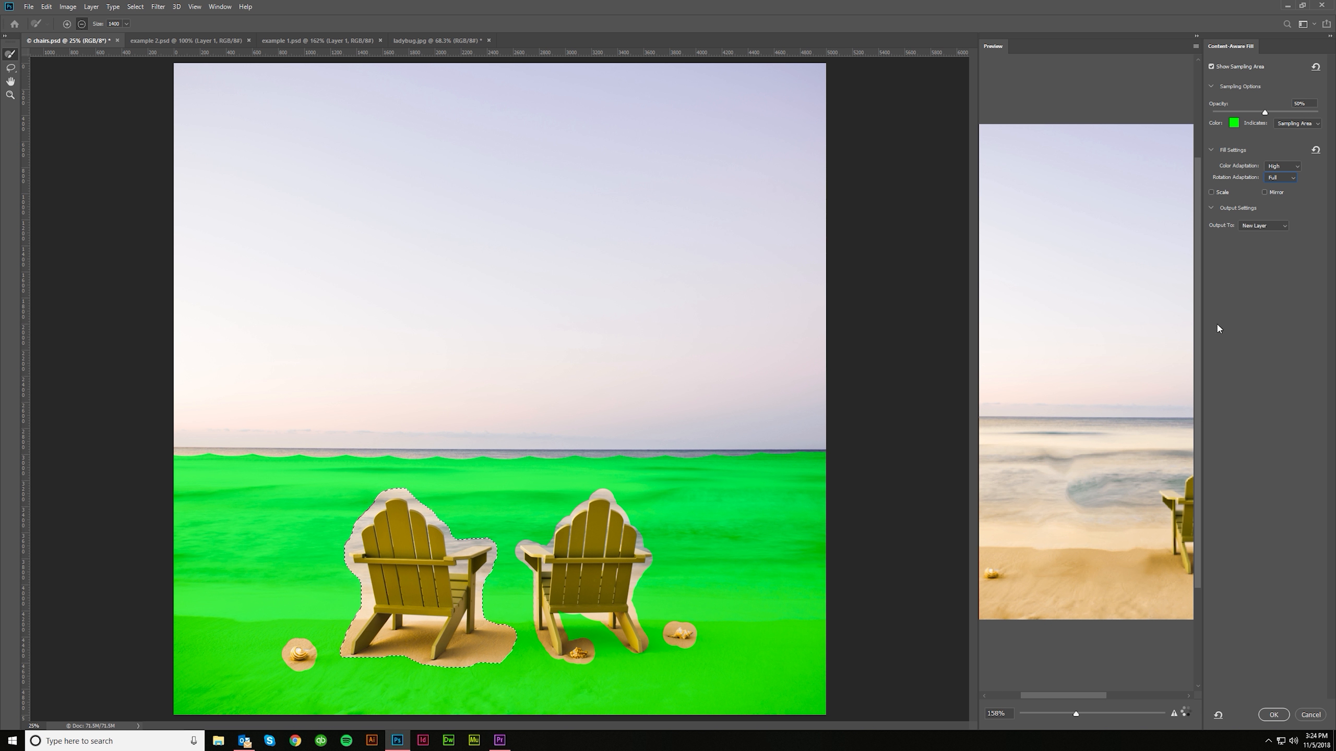
left_click(1287, 179)
left_click(1283, 187)
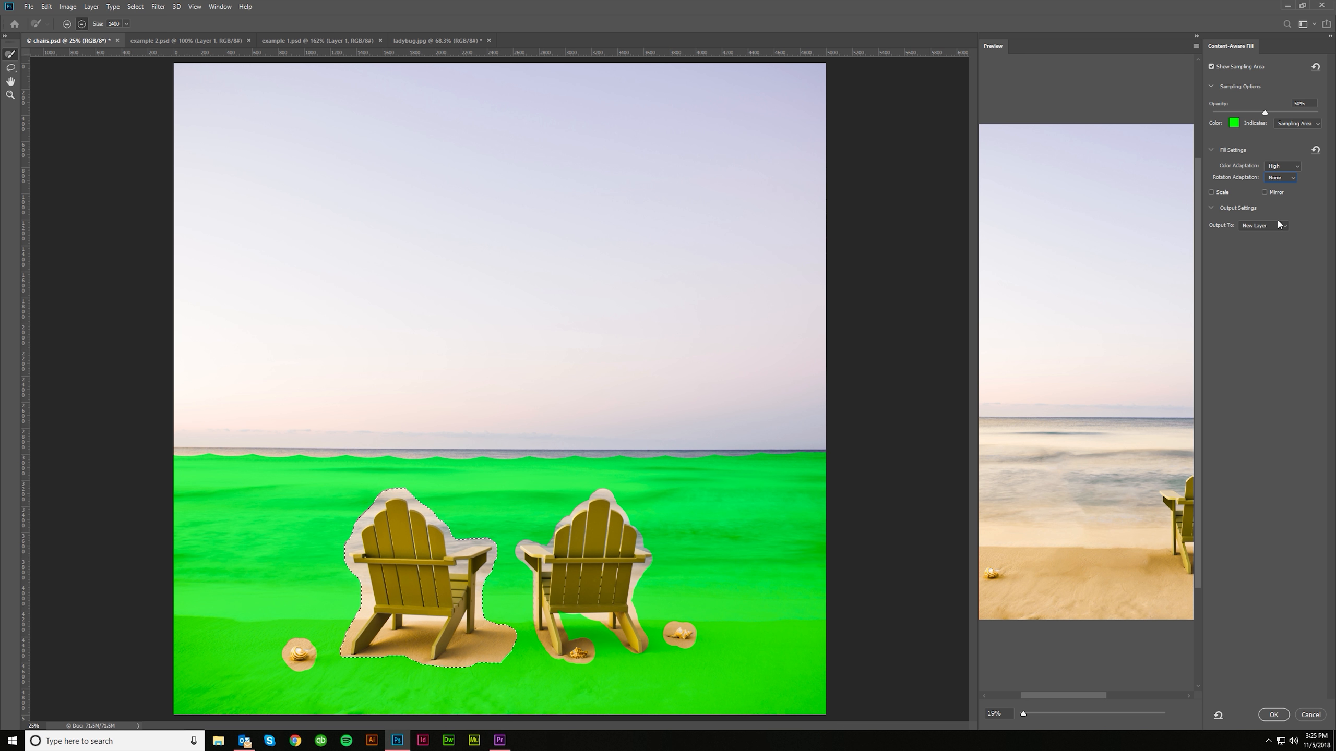
left_click(1265, 192)
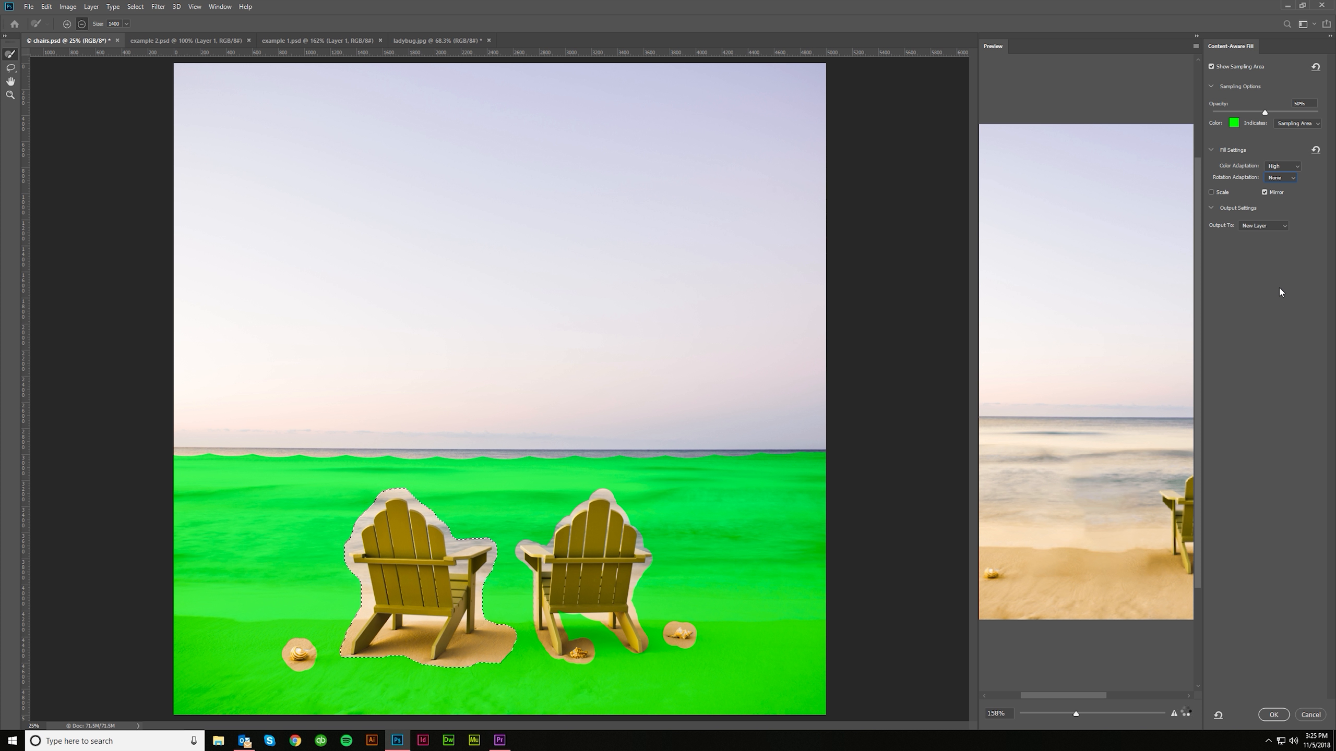
left_click(1265, 193)
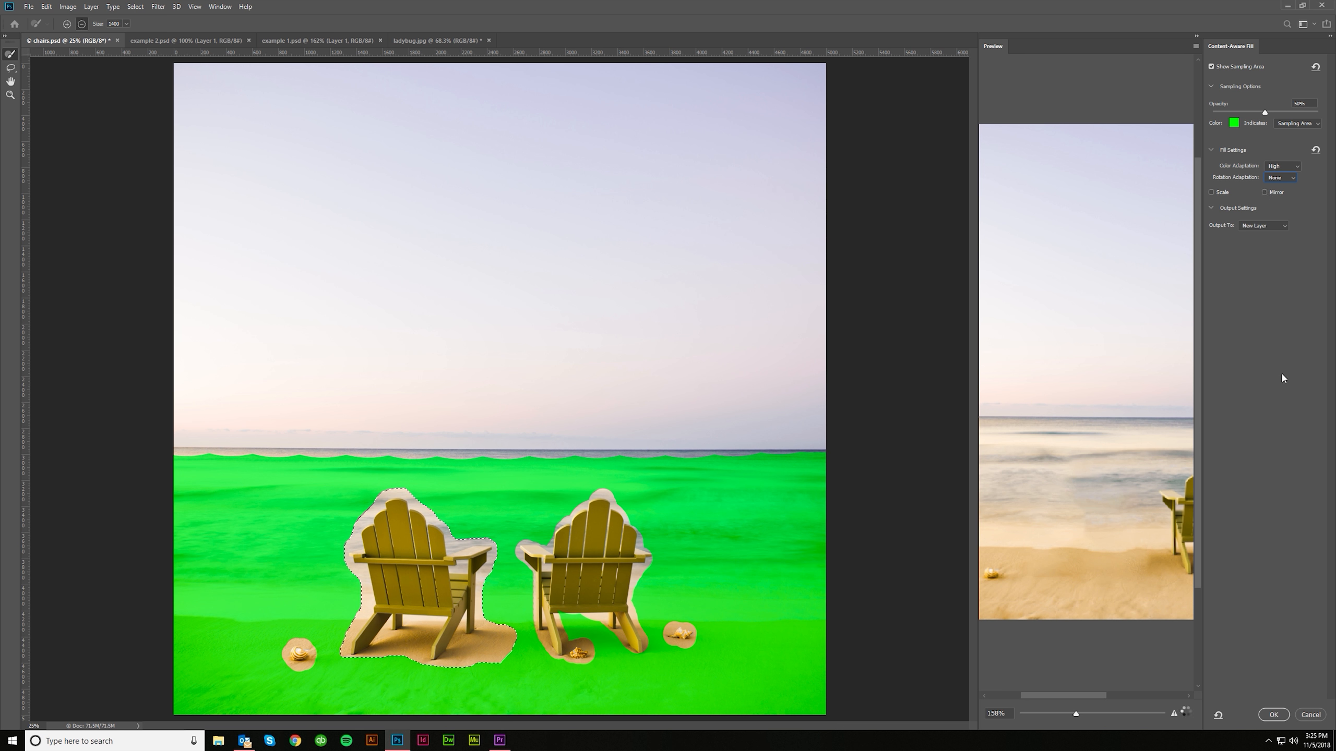
- Keep the output set to New Layer and apply the content-aware fill
left_click(1260, 227)
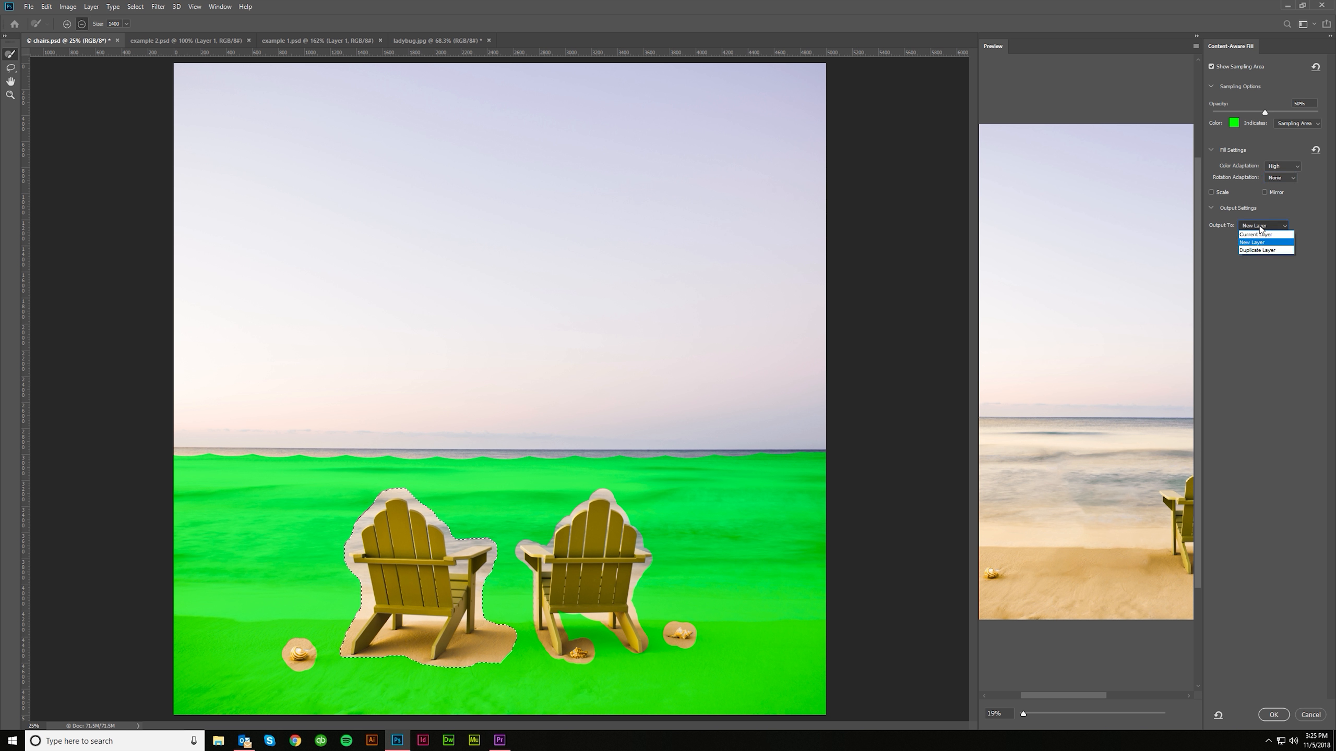
left_click(1267, 227)
left_click(1266, 227)
left_click(1257, 242)
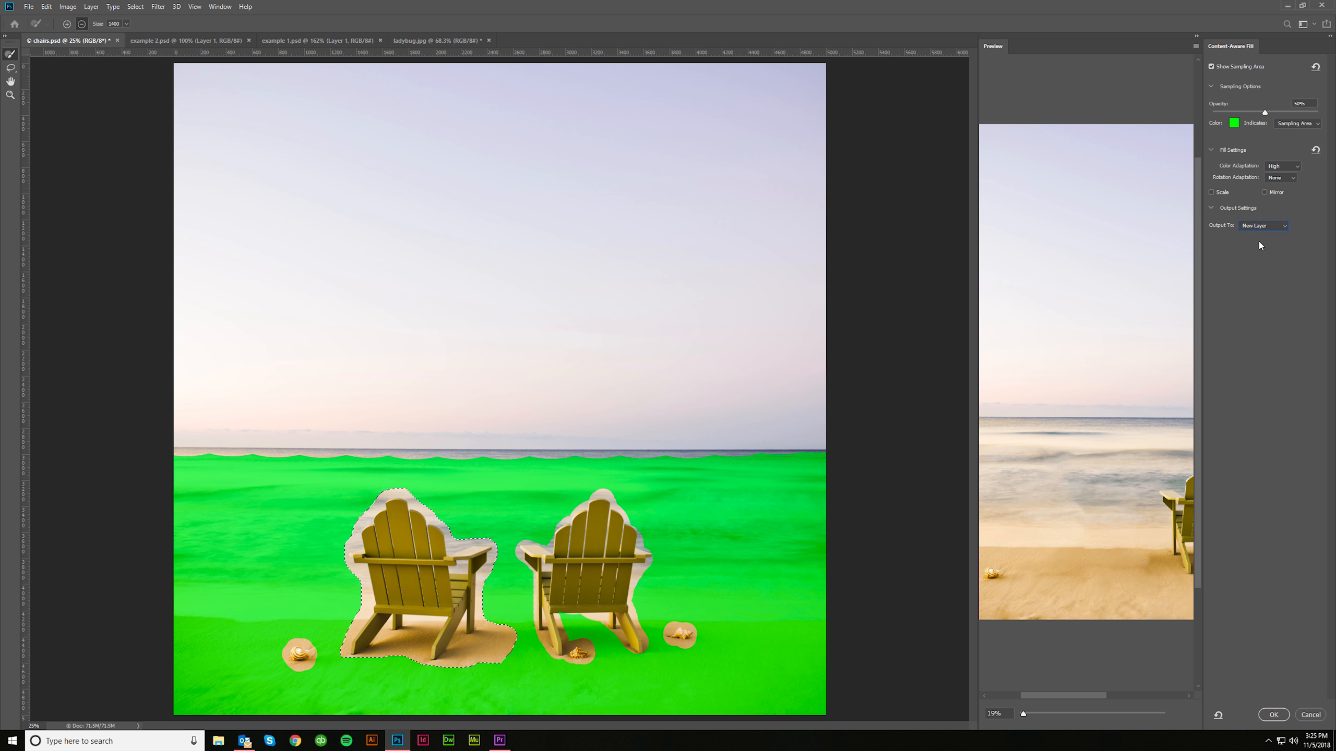
left_click(1274, 716)
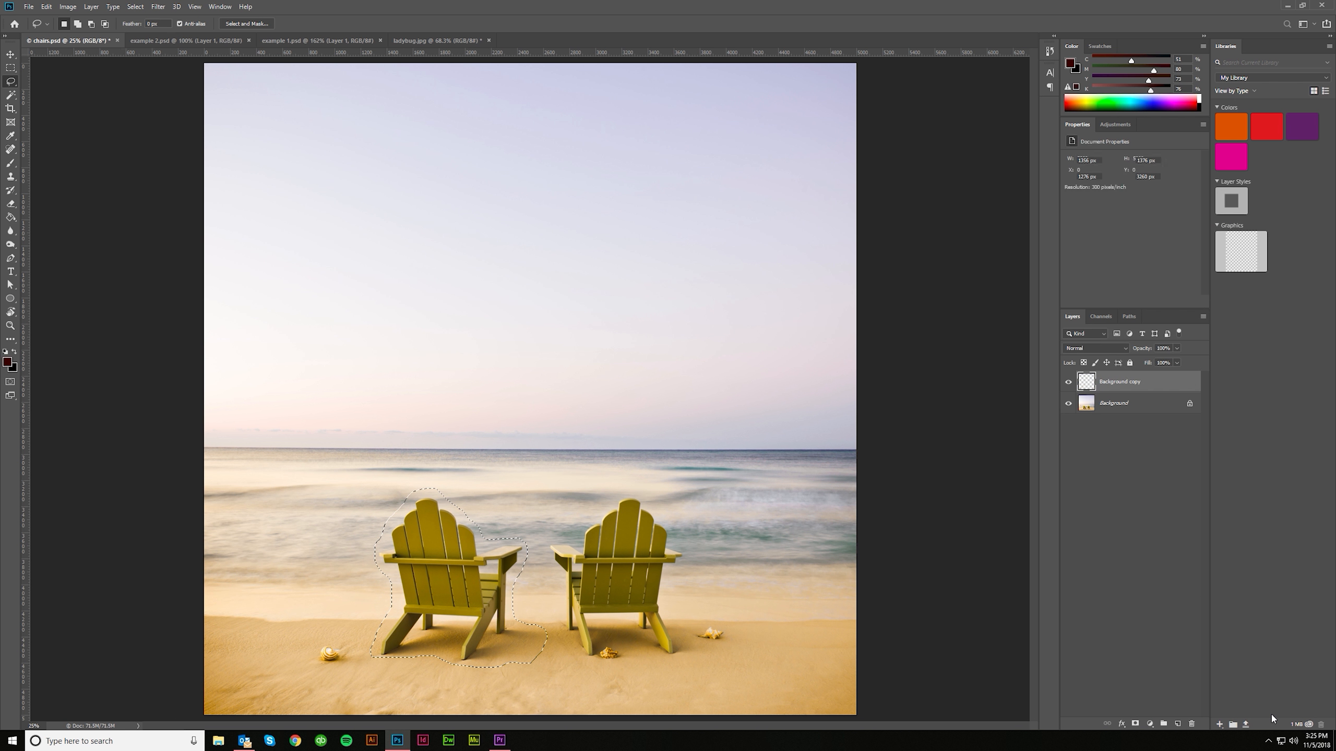
left_click(677, 275)
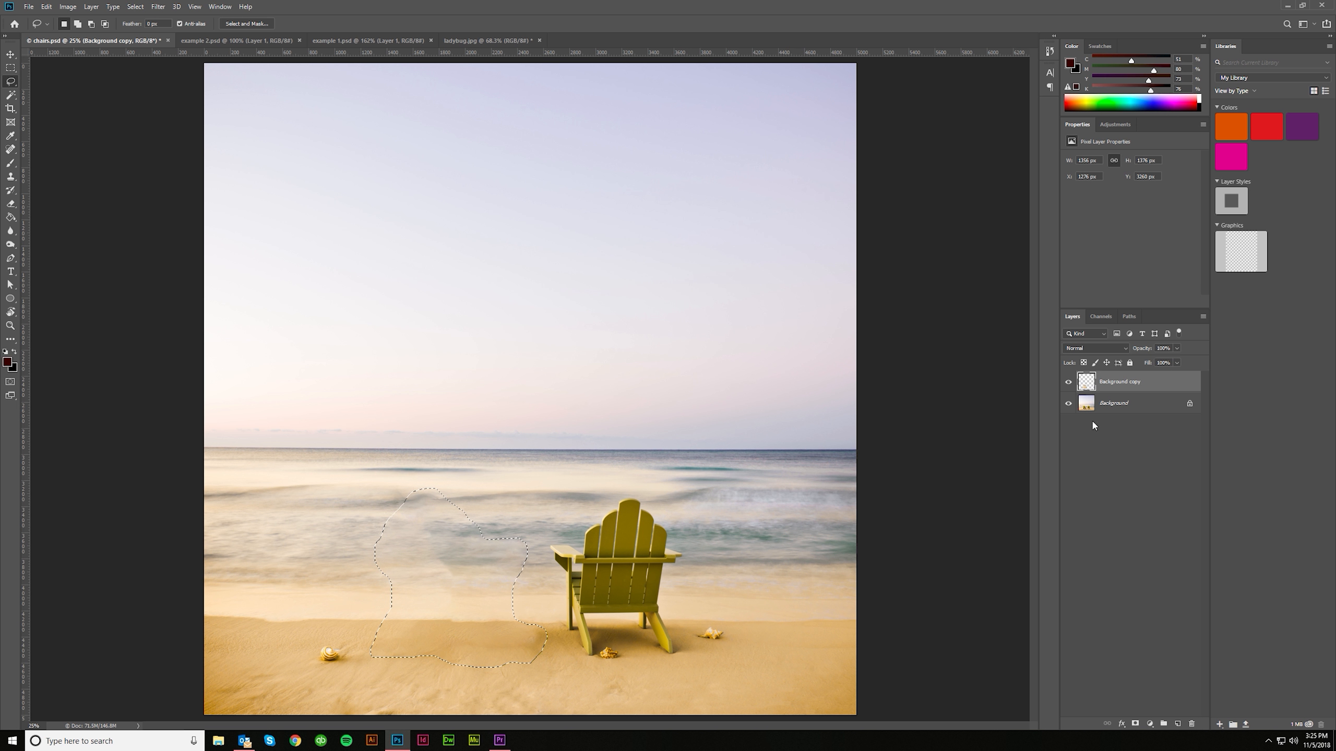
- Clear the selection and compare the image with the new fill layer hidden and shown, leaving that layer active
key("ctrl+d")
key("v")
left_click(1128, 436)
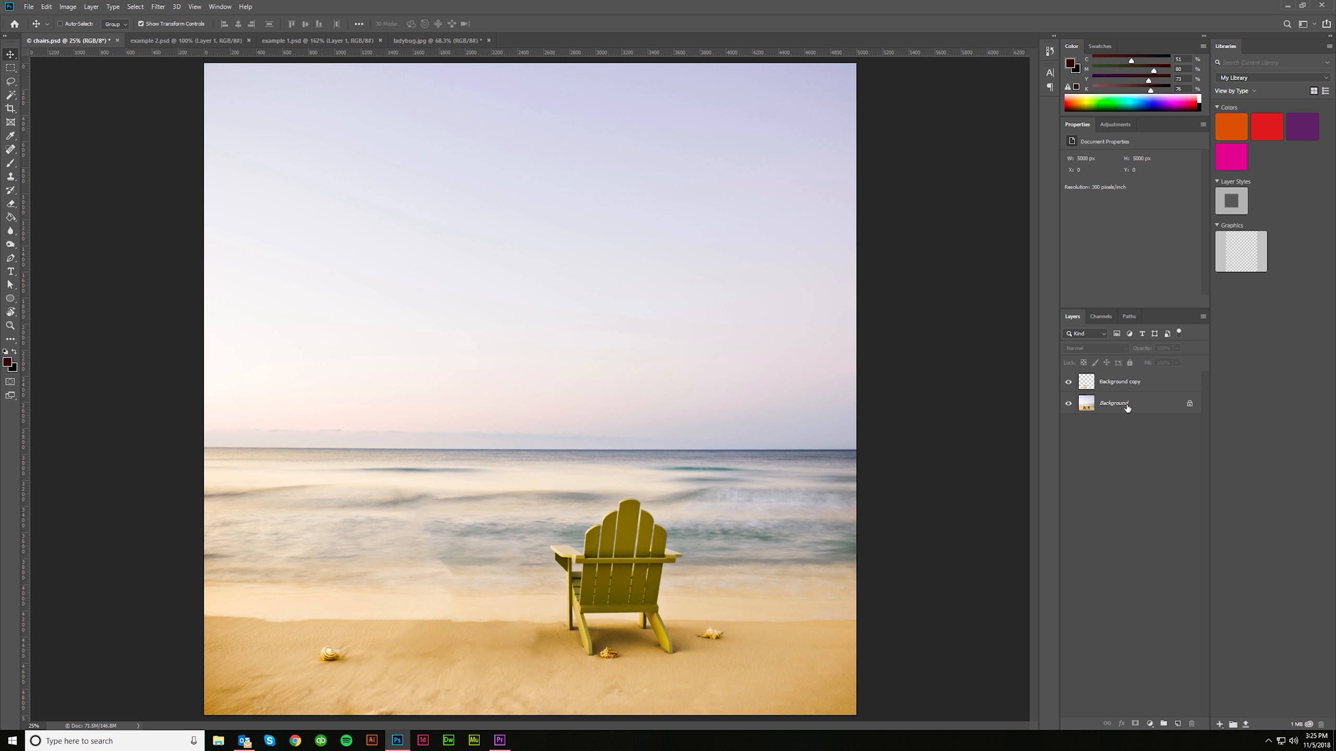
left_click(1069, 386)
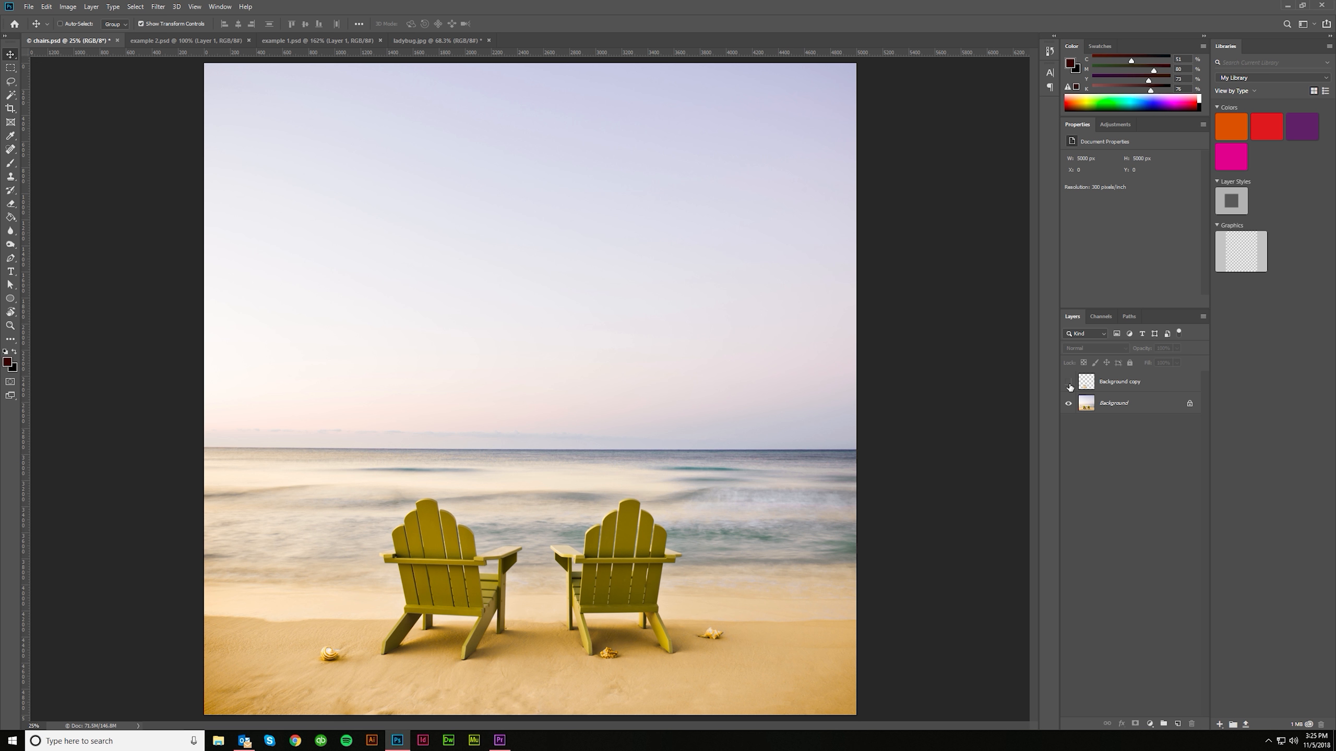
left_click(1069, 387)
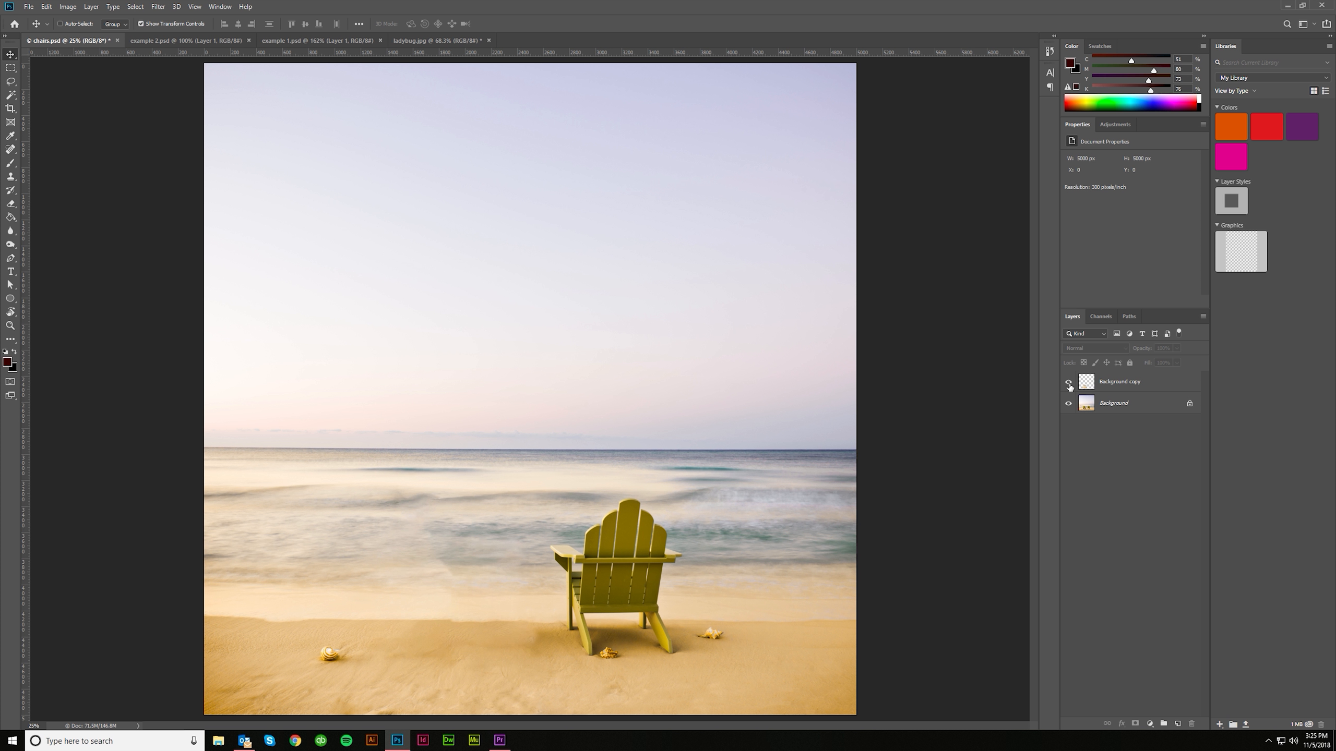
left_click(1124, 388)
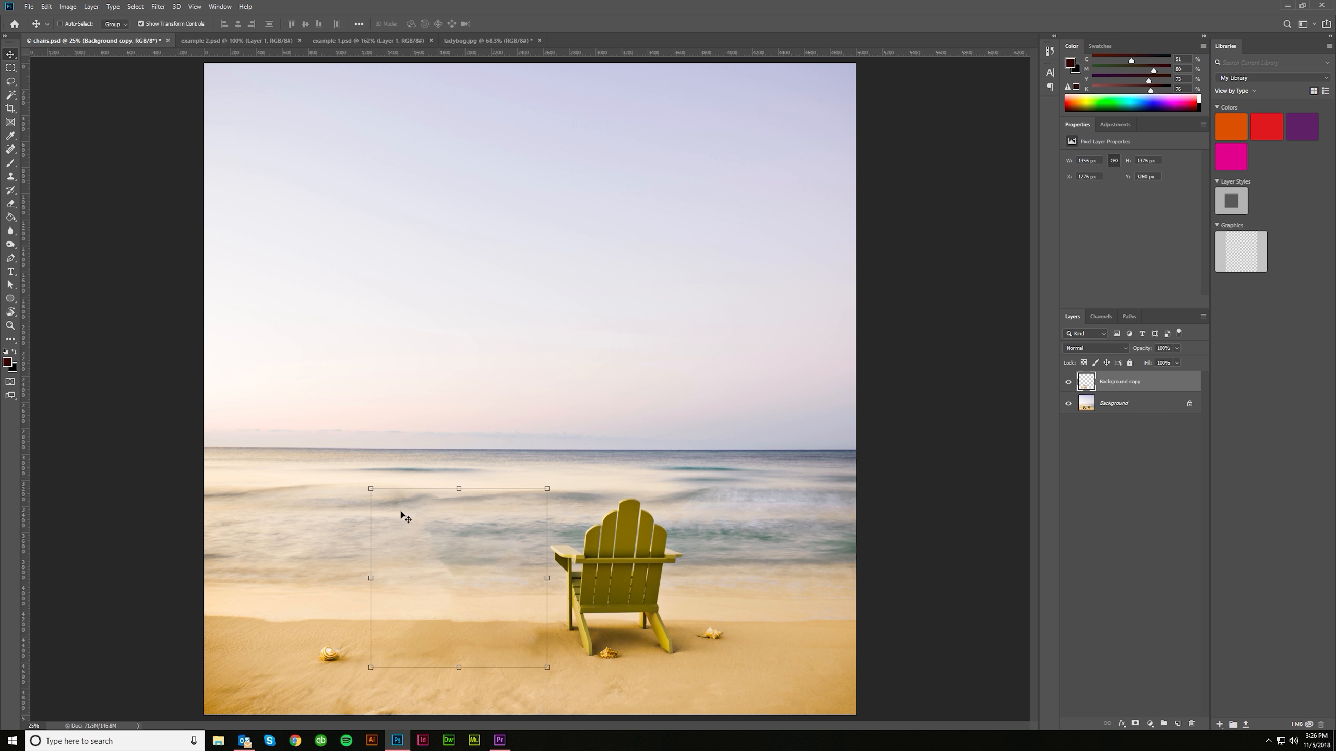
- Deselect all layers and compare the beach image with the fill layer hidden and shown
scroll(405, 581, "up", 10)
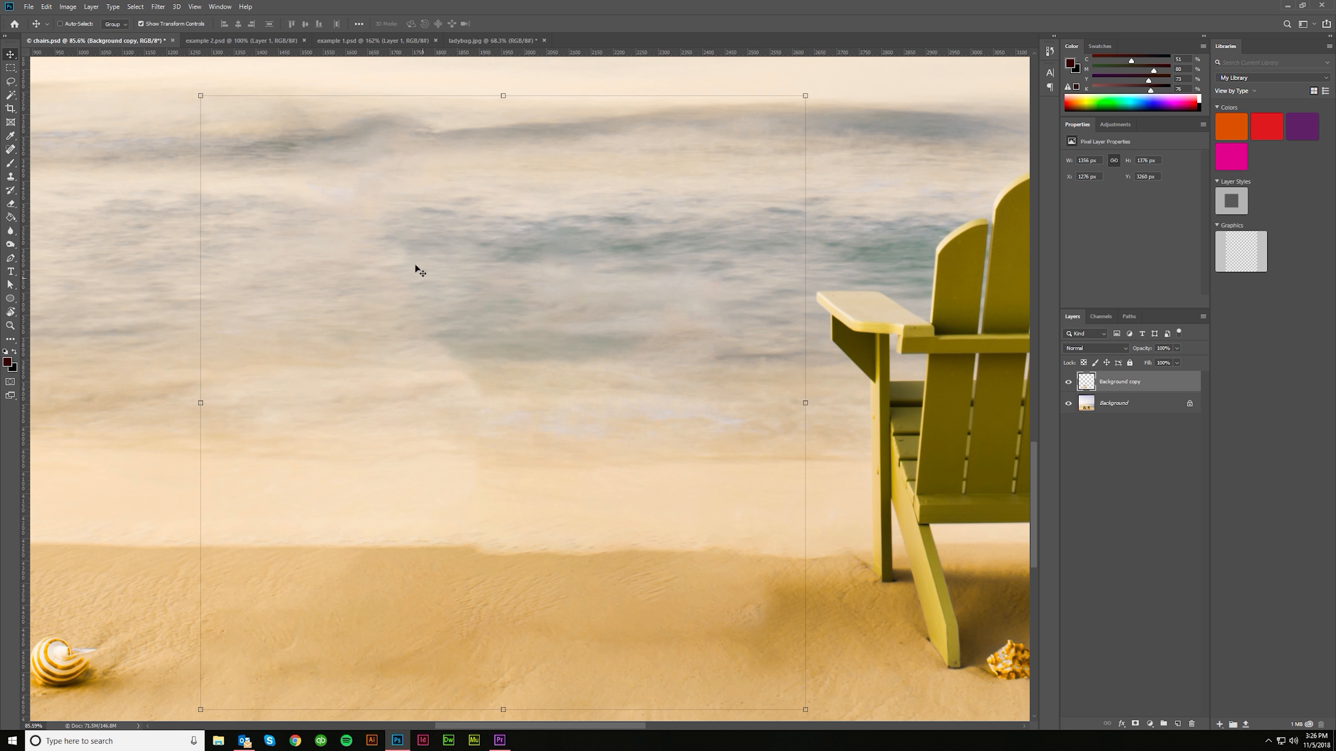
scroll(543, 462, "down", 2)
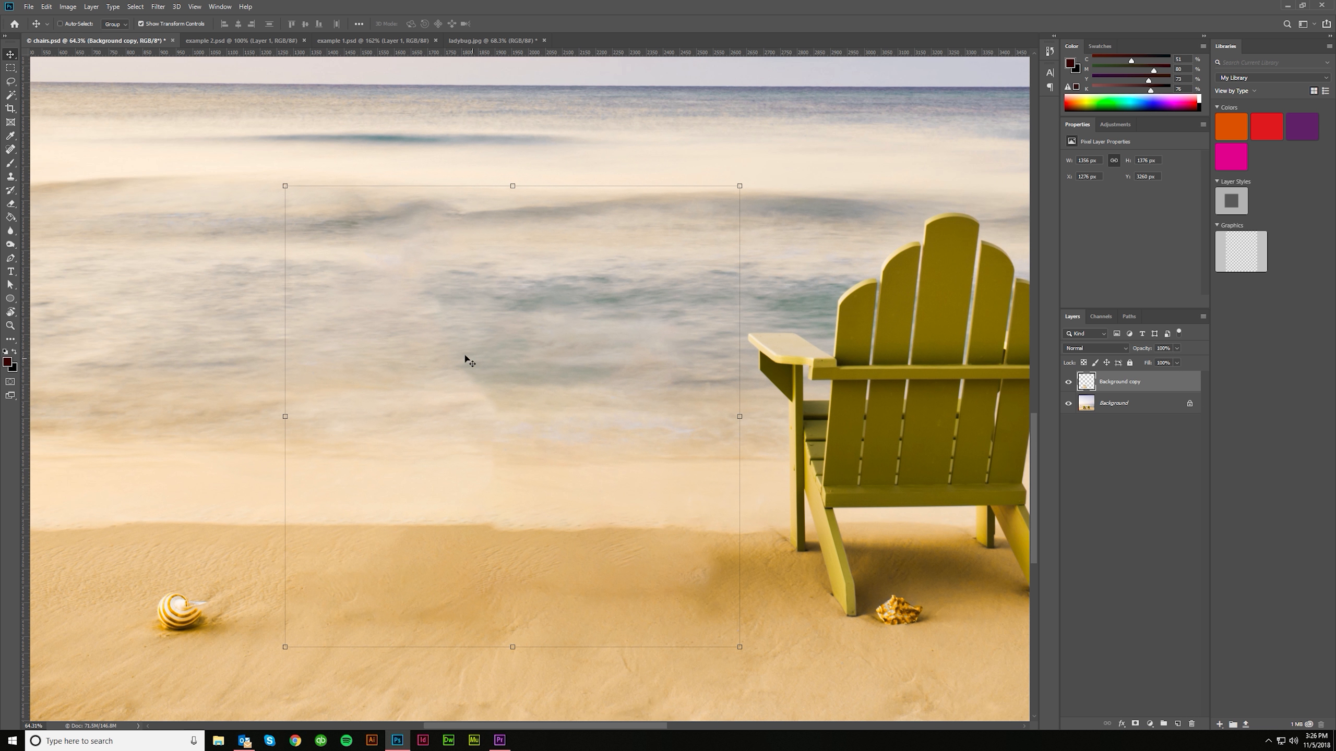
scroll(536, 462, "down", 1)
scroll(531, 561, "down", 4)
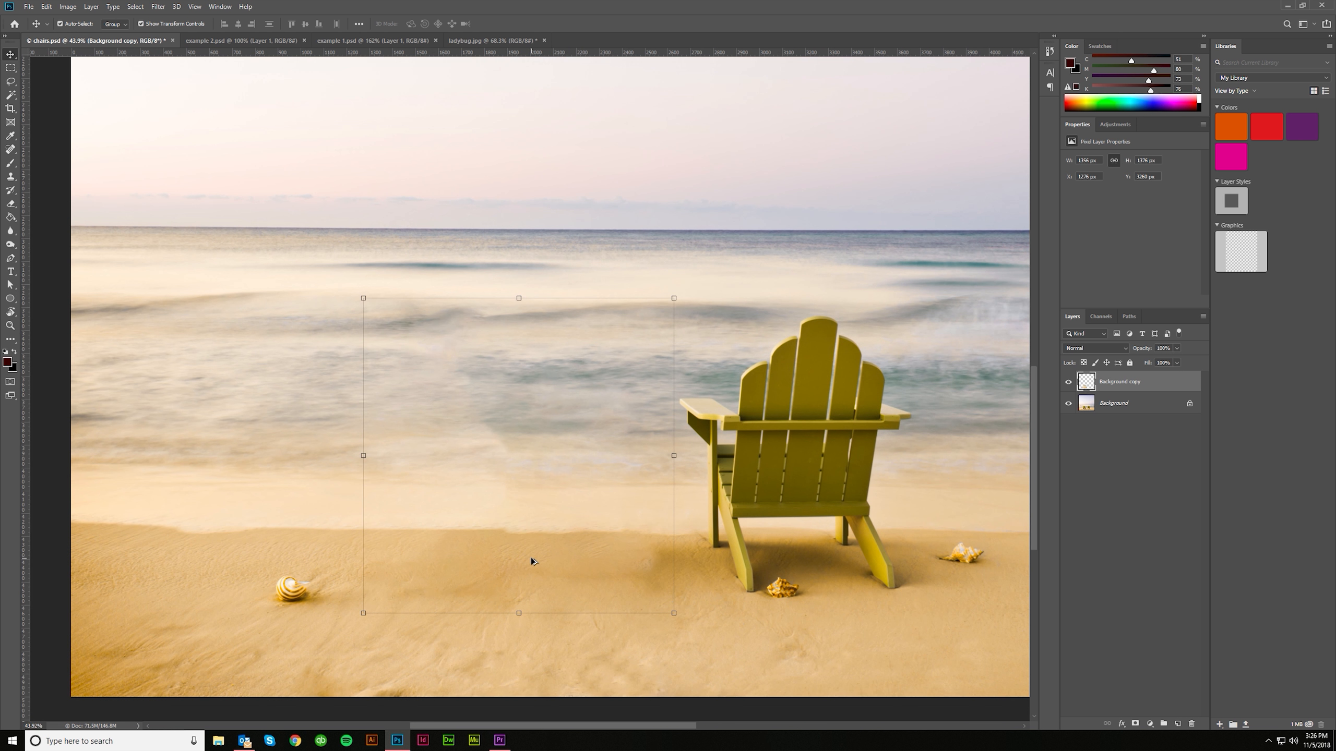
left_click(1140, 426)
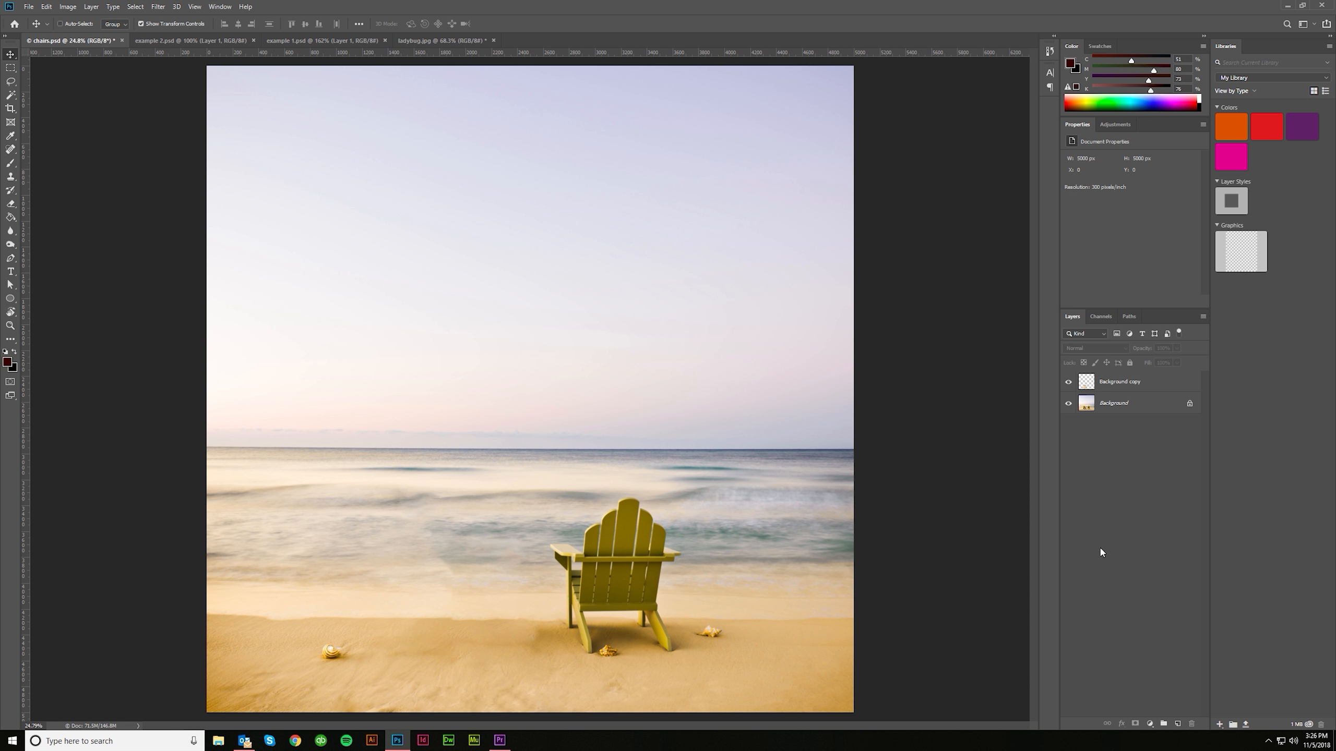
scroll(742, 576, "down", 5)
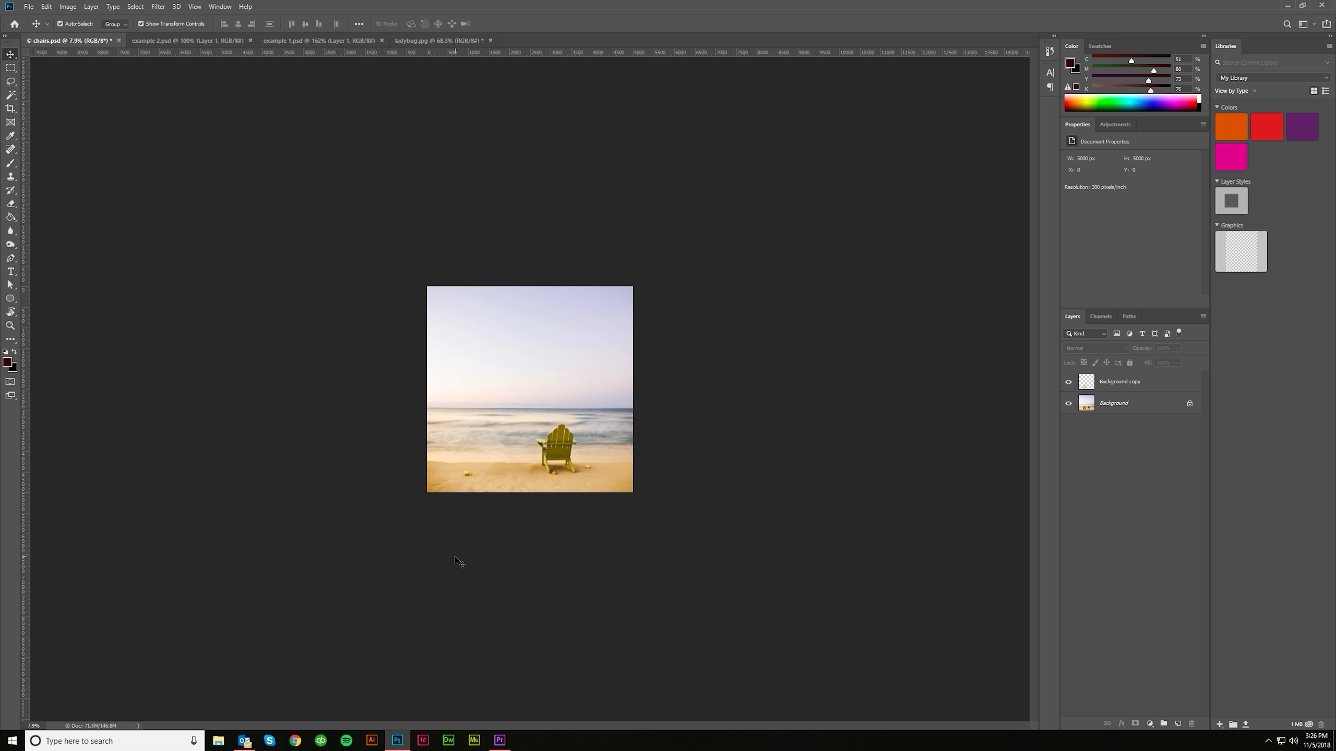
left_click(1068, 383)
left_click(1069, 383)
- Examine the filled sand, shoreline and water for seams, both up close and in the whole image
scroll(509, 484, "up", 12)
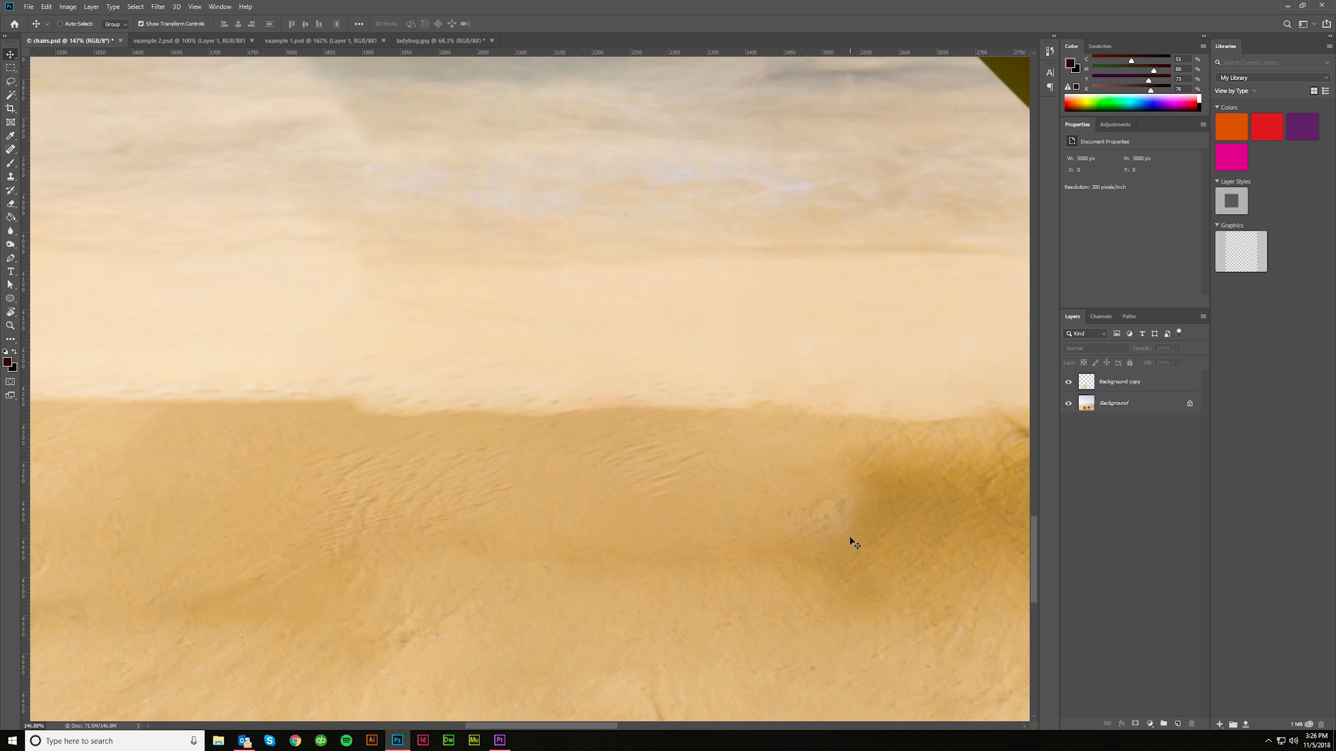
scroll(621, 548, "down", 3)
scroll(621, 548, "down", 2)
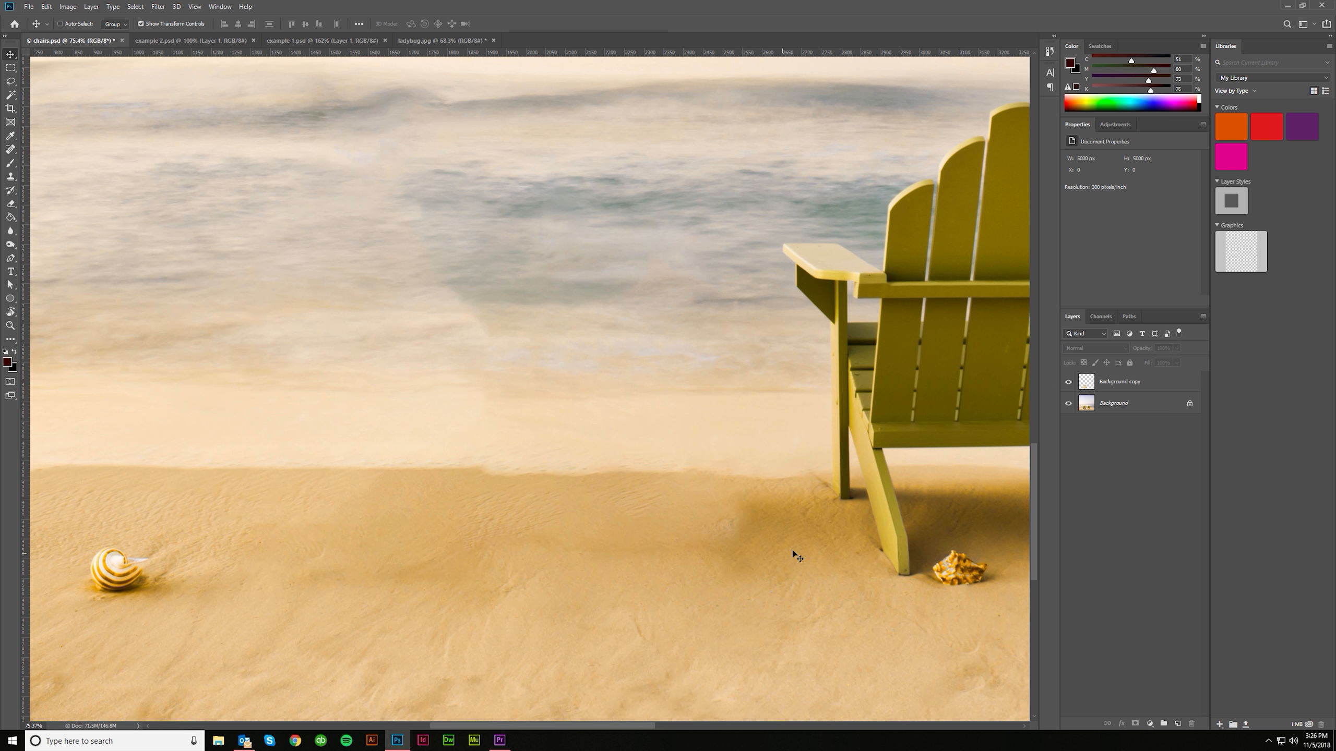
scroll(422, 567, "down", 3)
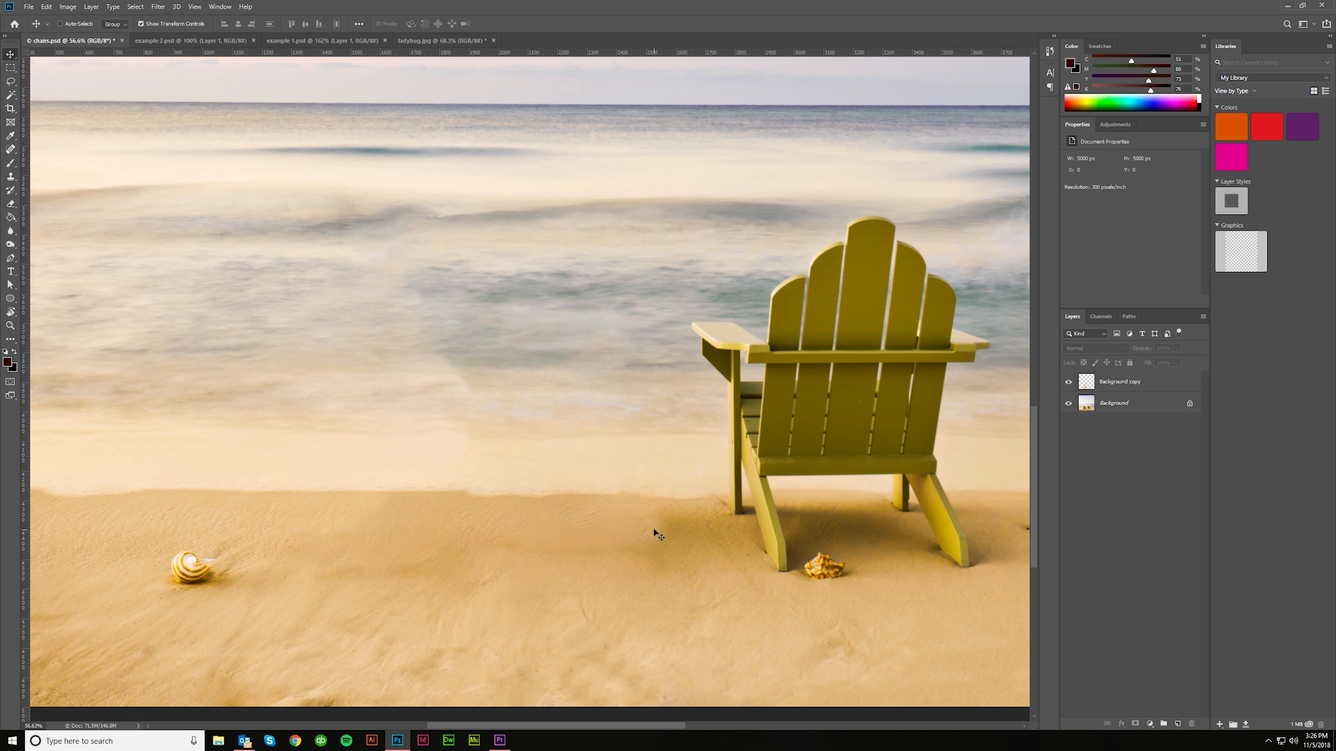
scroll(420, 495, "up", 2)
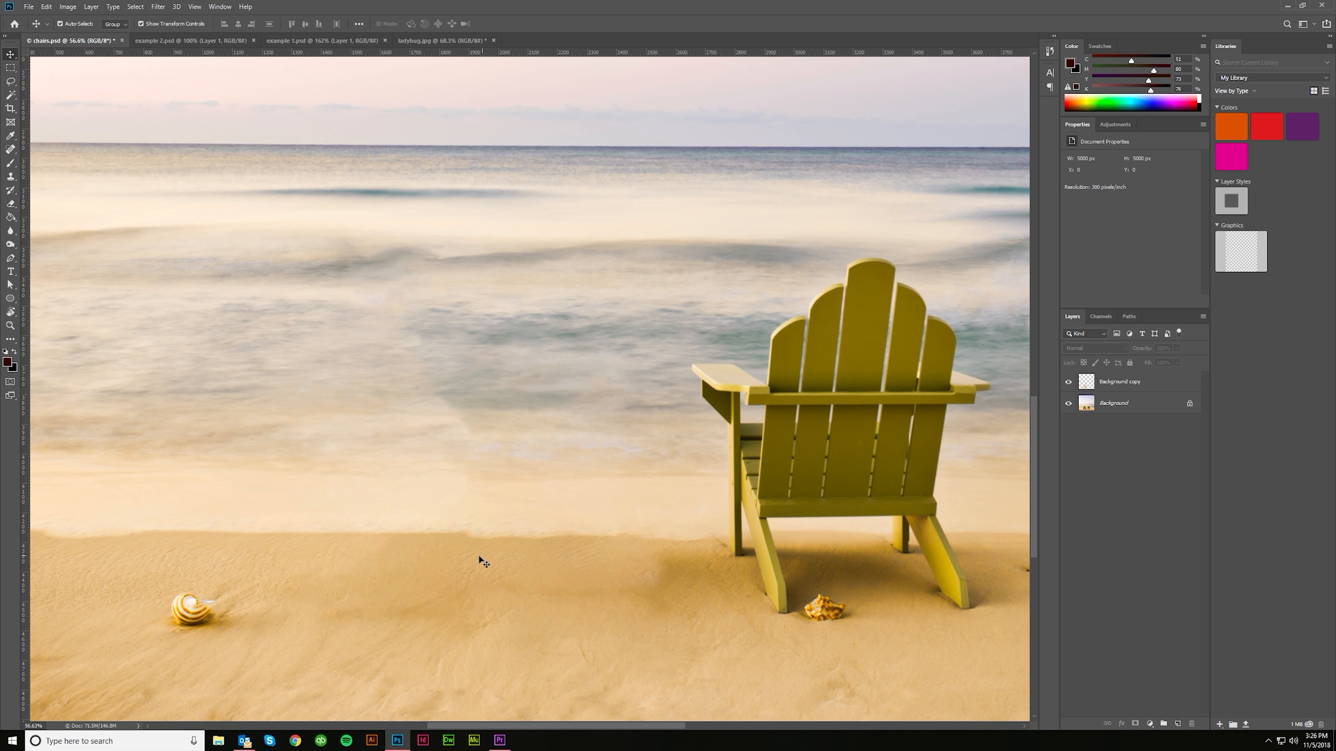
scroll(480, 558, "left", 3)
scroll(498, 483, "up", 1)
scroll(605, 411, "down", 4)
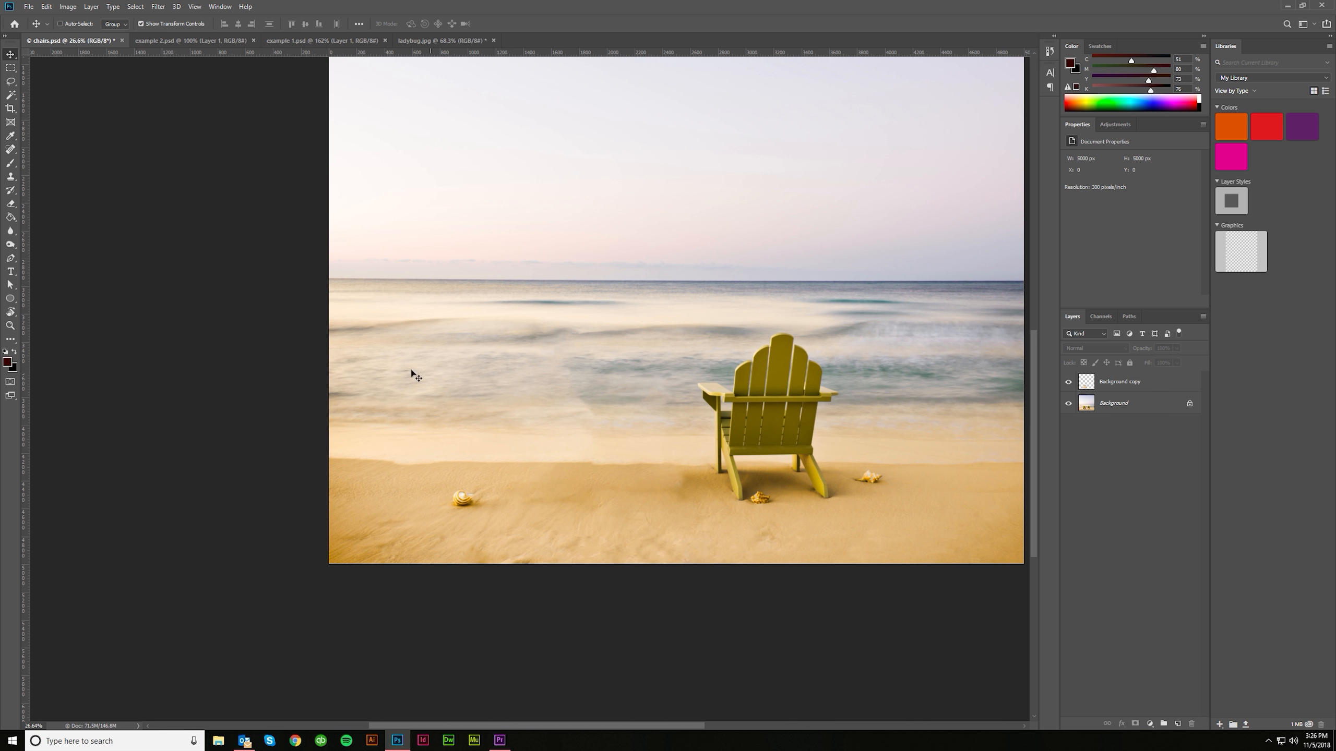
scroll(722, 447, "down", 3)
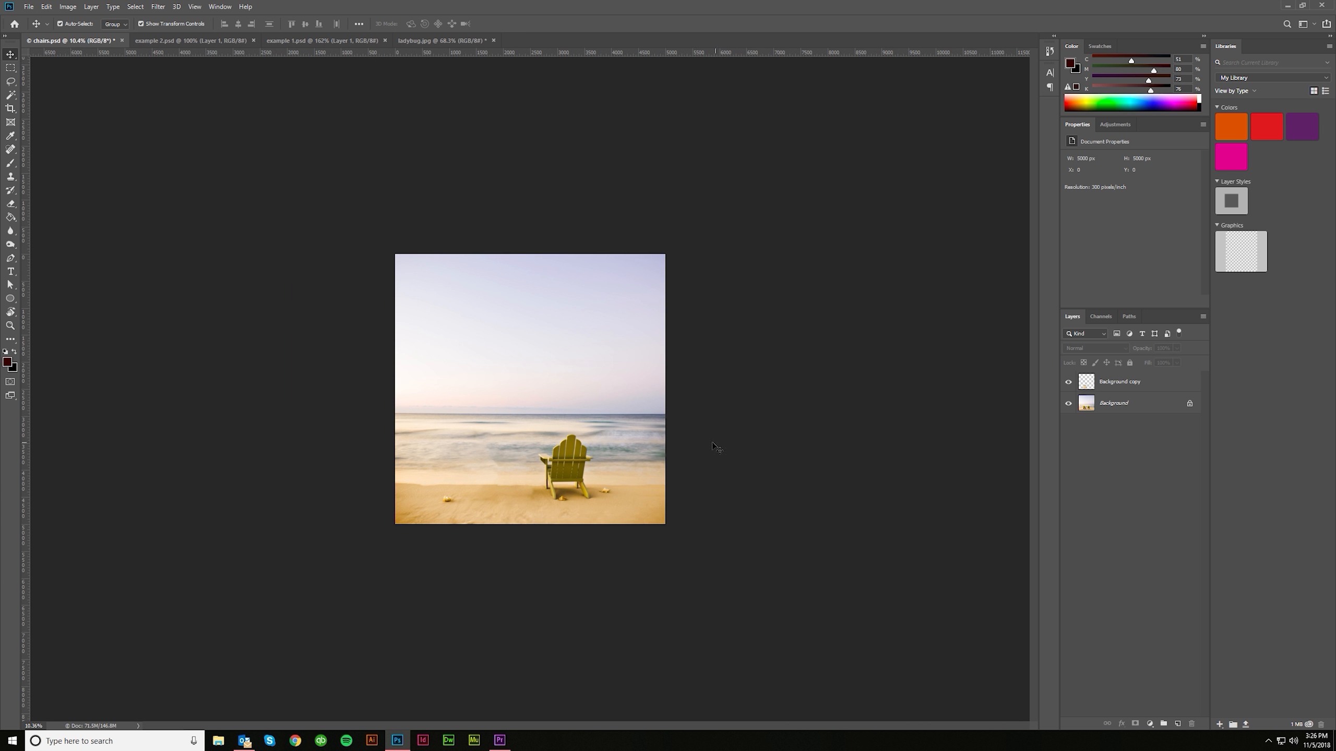
scroll(486, 495, "up", 2)
scroll(497, 605, "down", 1)
scroll(495, 612, "up", 4)
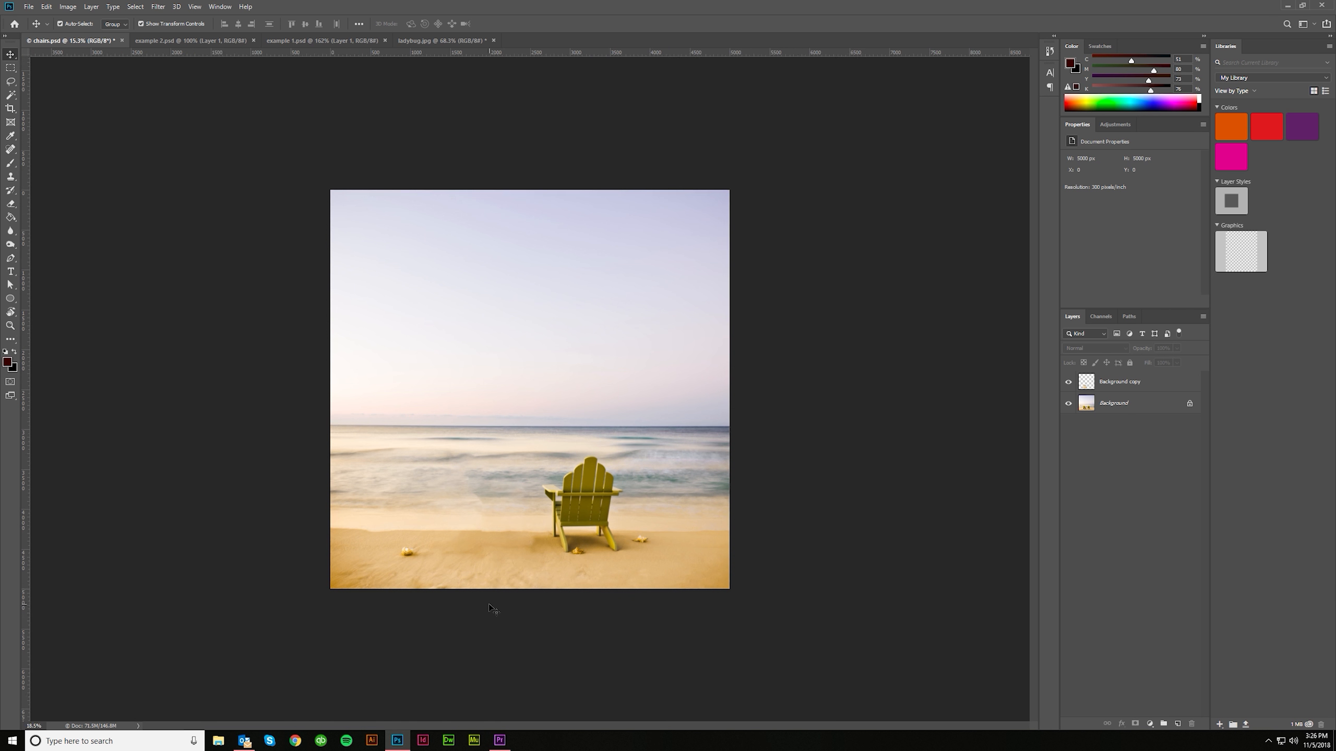
- Switch to example 2.psd and draw a freehand lasso selection closely around the bee on the flower
left_click(192, 41)
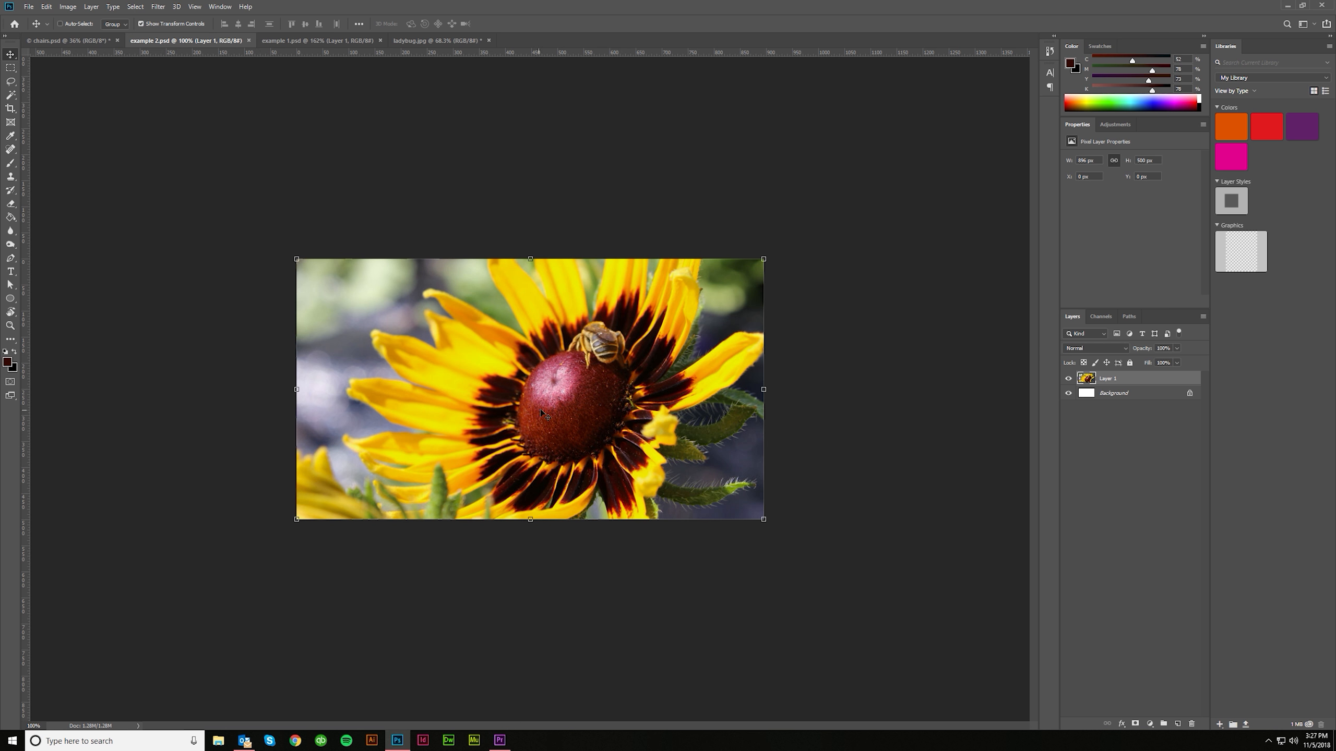
left_click(11, 82)
scroll(636, 361, "up", 4)
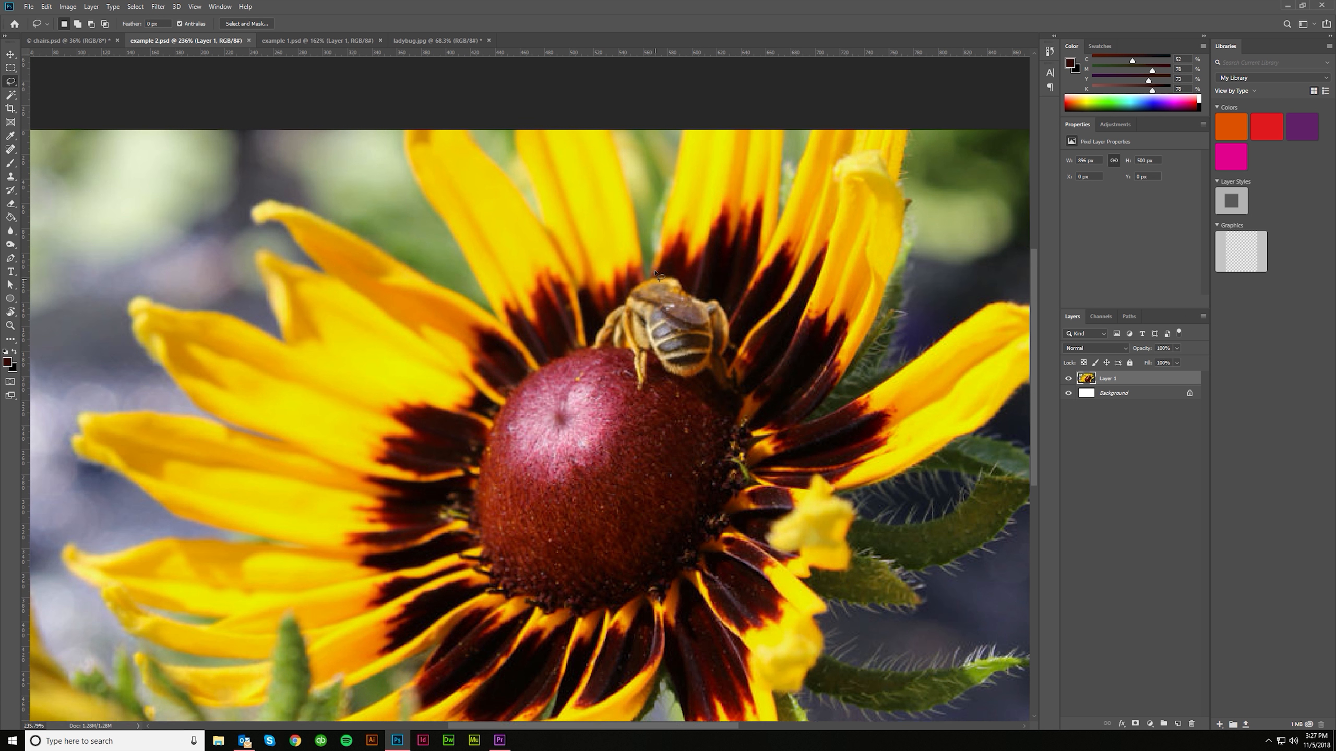
scroll(626, 272, "up", 1)
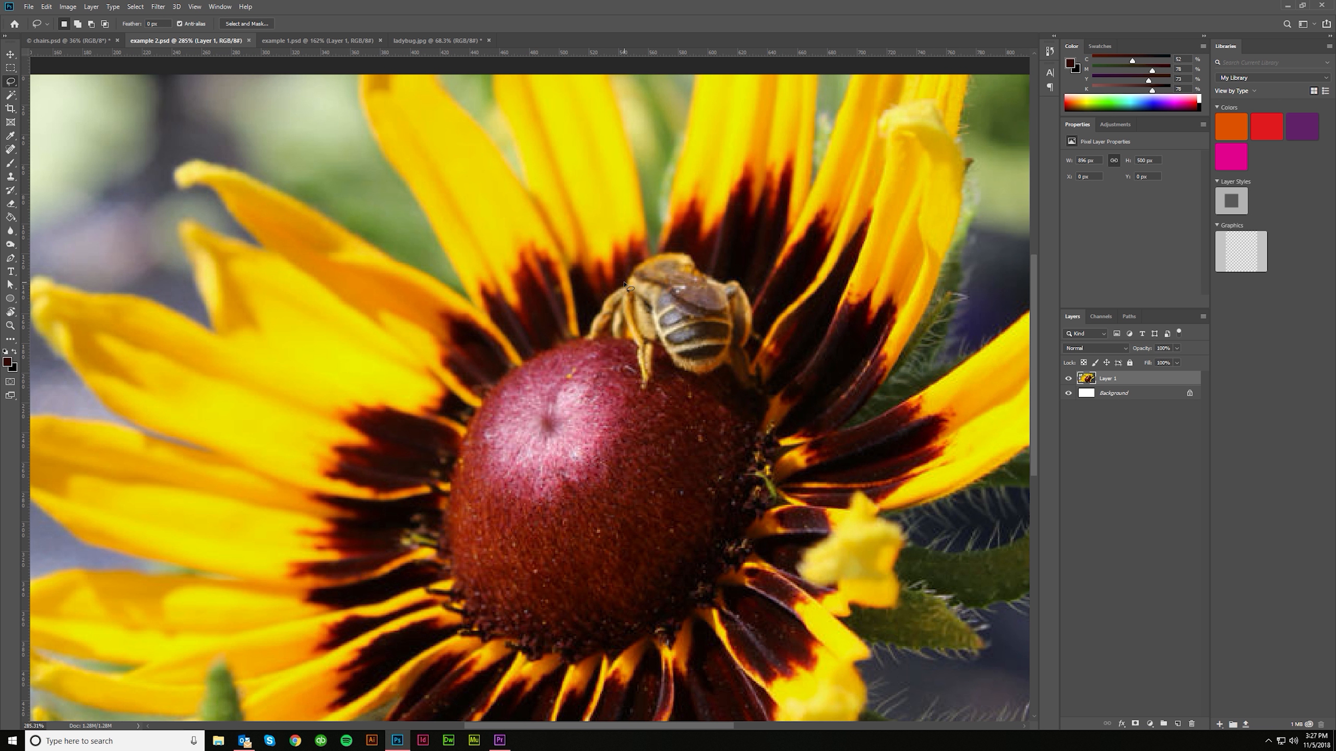
left_click_drag(624, 284, 596, 310)
mouse_move(586, 346)
left_mouse_down()
mouse_move(631, 357)
mouse_move(639, 388)
mouse_move(676, 378)
mouse_move(762, 390)
mouse_move(759, 295)
mouse_move(739, 276)
mouse_move(654, 247)
mouse_move(623, 281)
left_mouse_up()
key("ctrl+0")
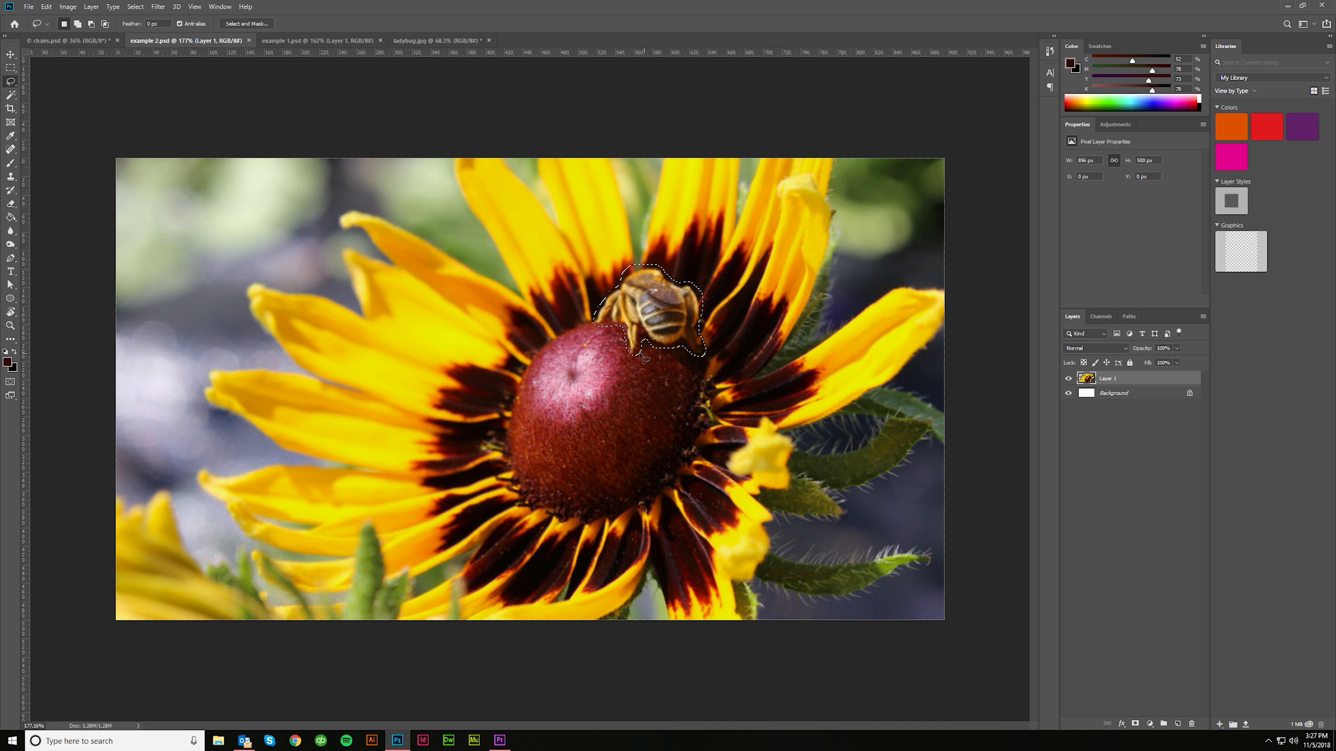
- Start Content-Aware Fill on the bee selection and compare rotation adaptation levels, including Full and High, in the preview
left_click(47, 6)
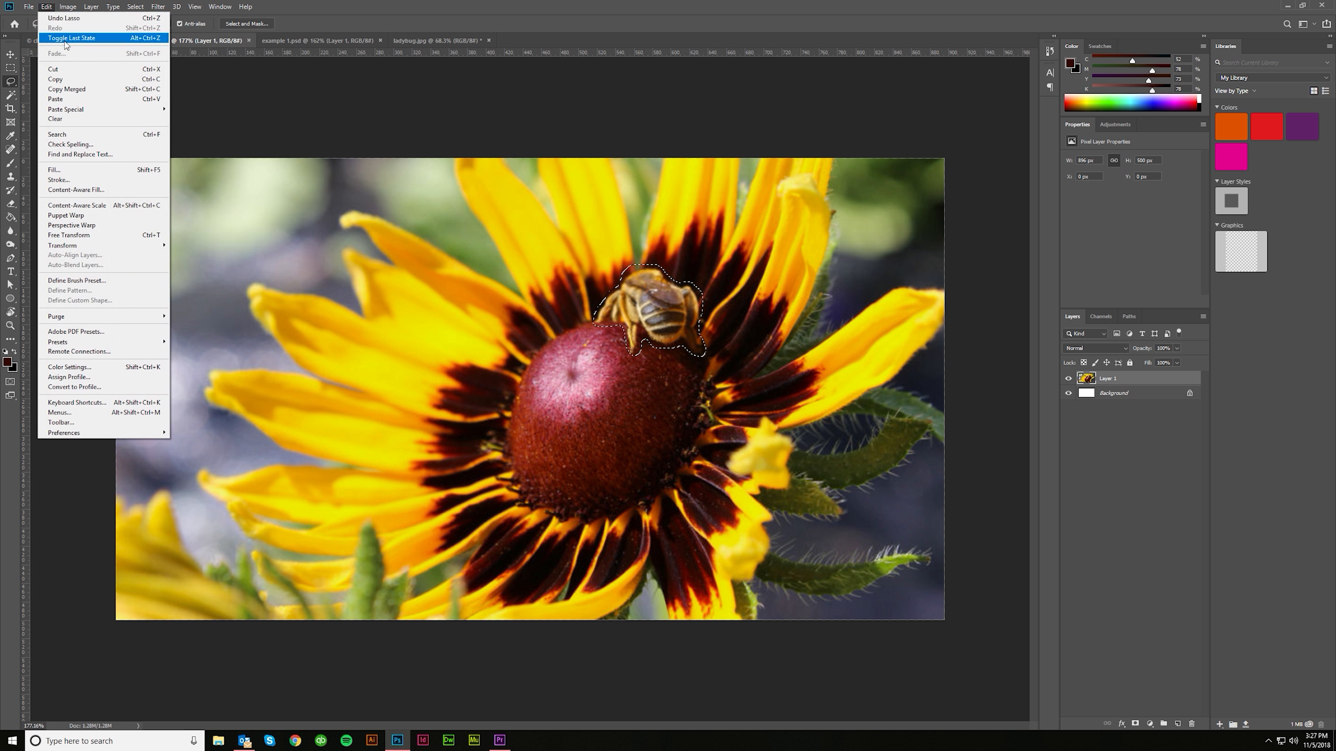
left_click(79, 192)
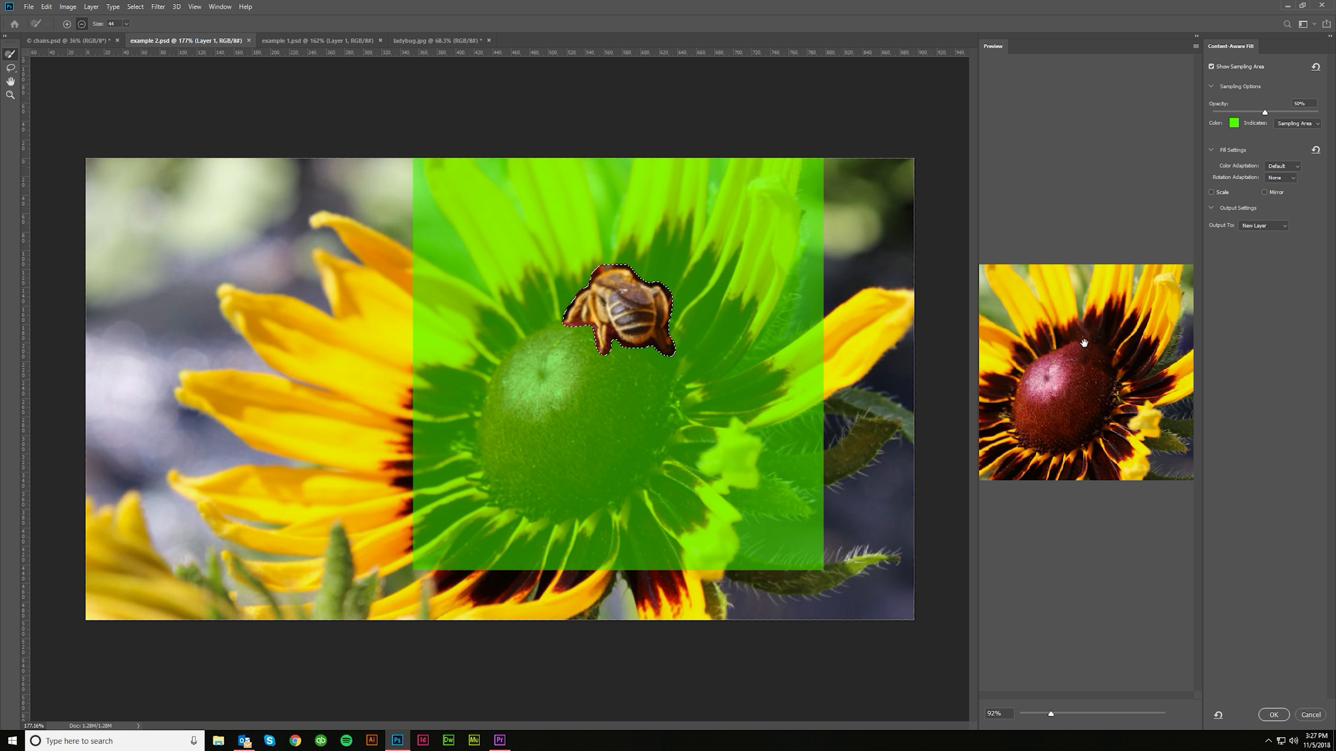
left_click(1290, 179)
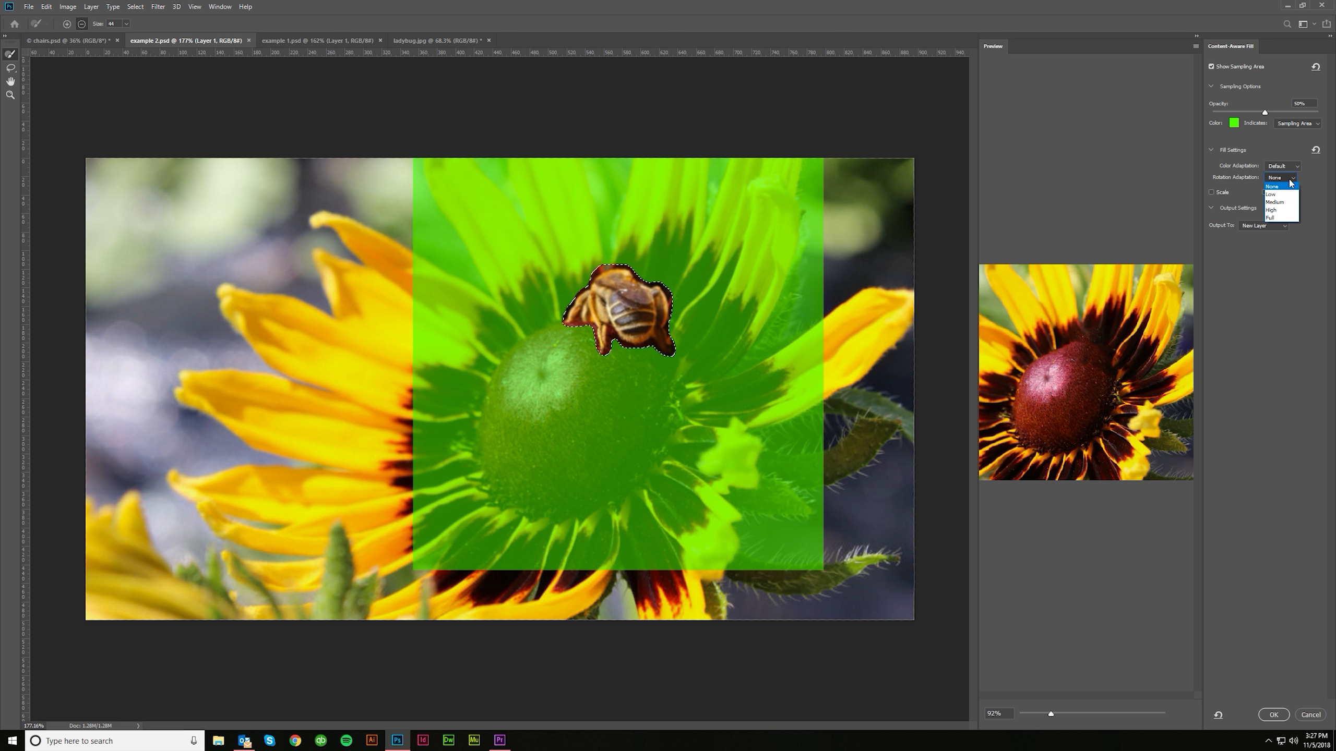
left_click(1274, 218)
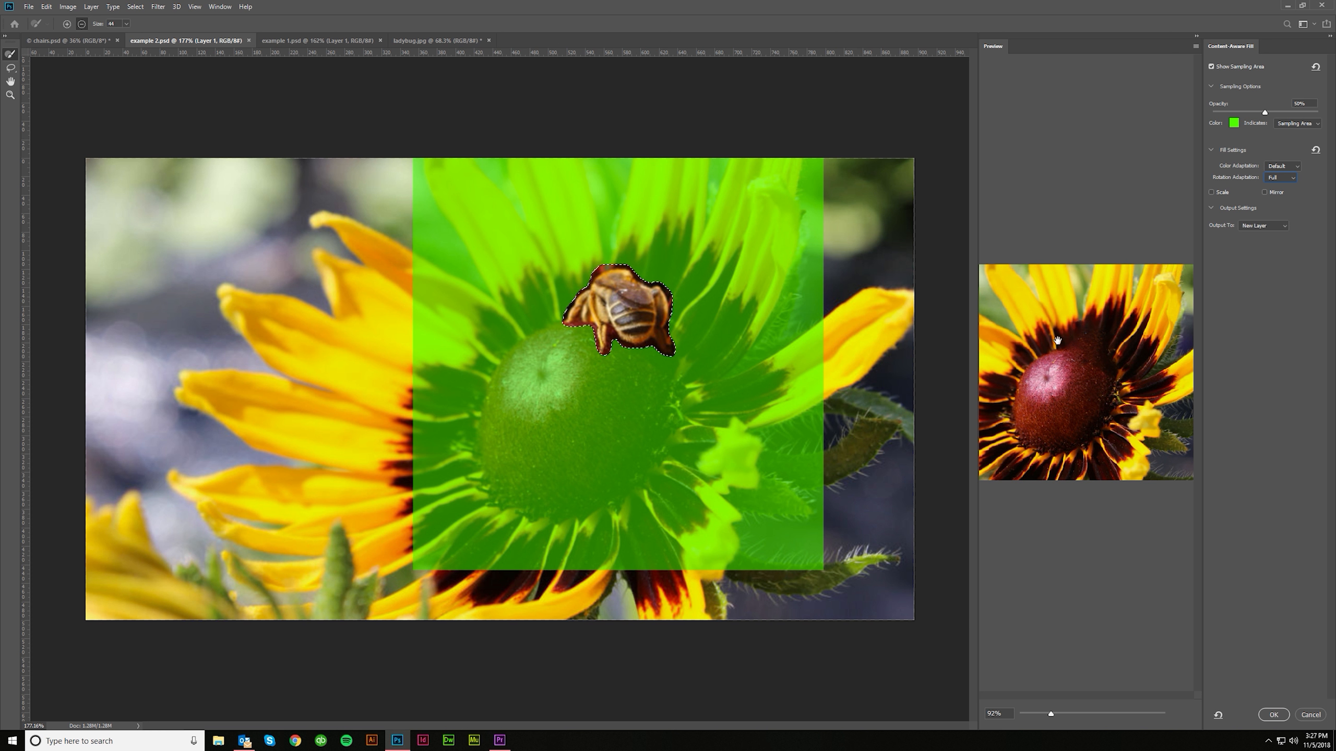
left_click(1285, 179)
left_click(1281, 178)
left_click(1282, 198)
left_click(1284, 179)
left_click(1283, 208)
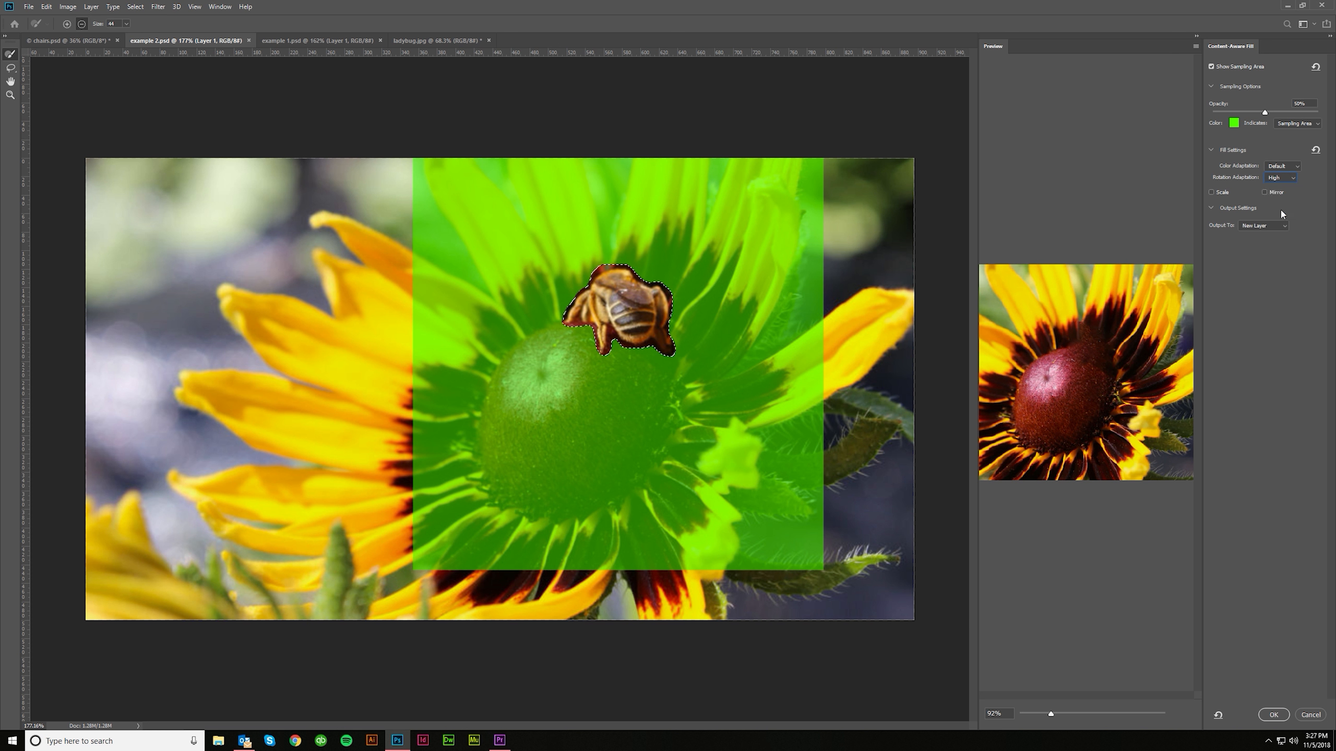
- Set rotation adaptation to Full and color adaptation to High, and apply the fill to a new layer
left_click(1284, 182)
left_click(1282, 166)
left_click(1284, 199)
left_click(1280, 166)
left_click(1282, 190)
left_click(1281, 167)
left_click(1281, 177)
left_click(1280, 166)
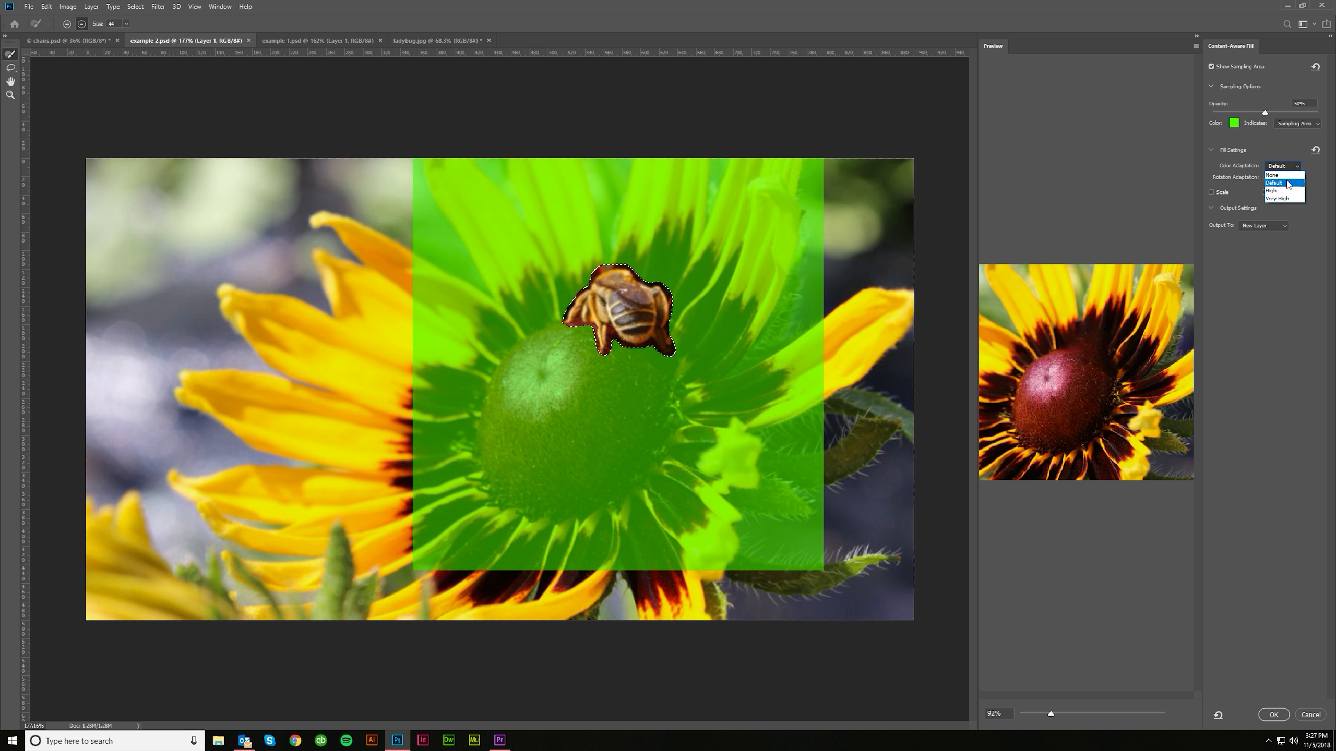
left_click(1286, 190)
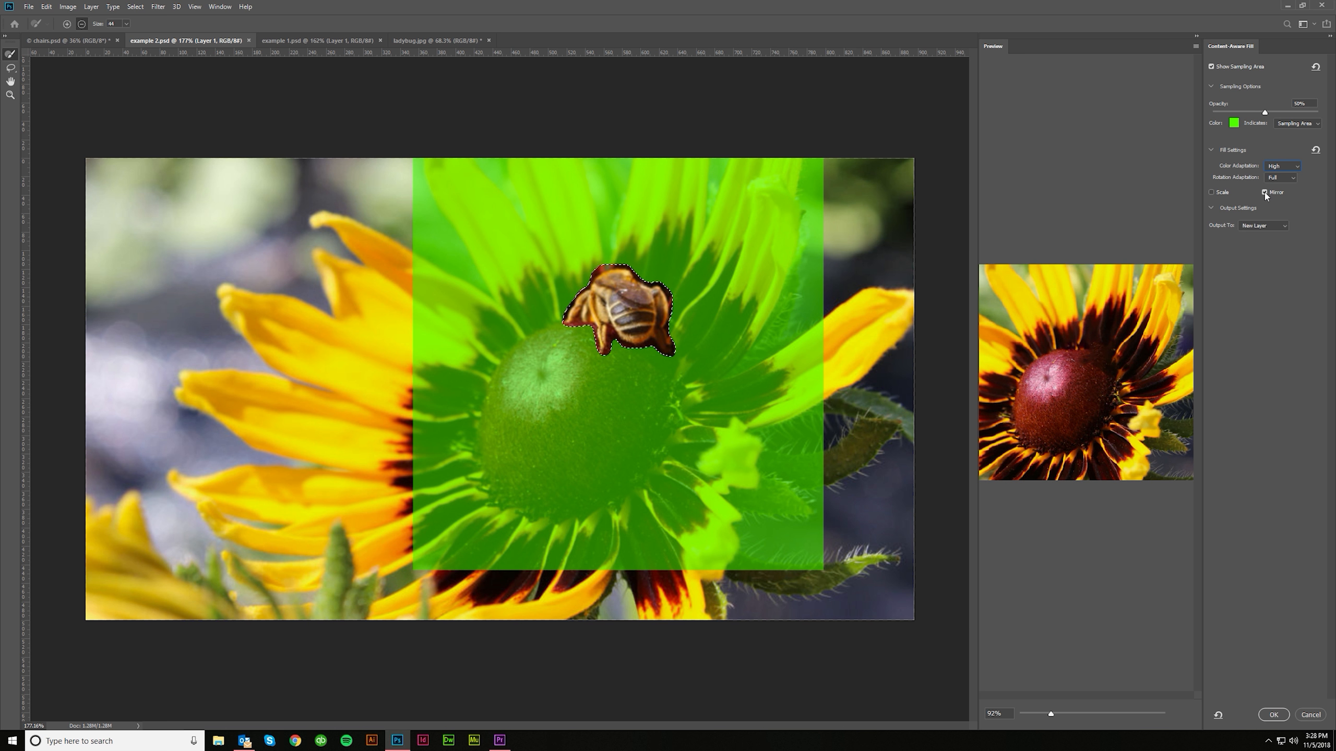
left_click(1273, 714)
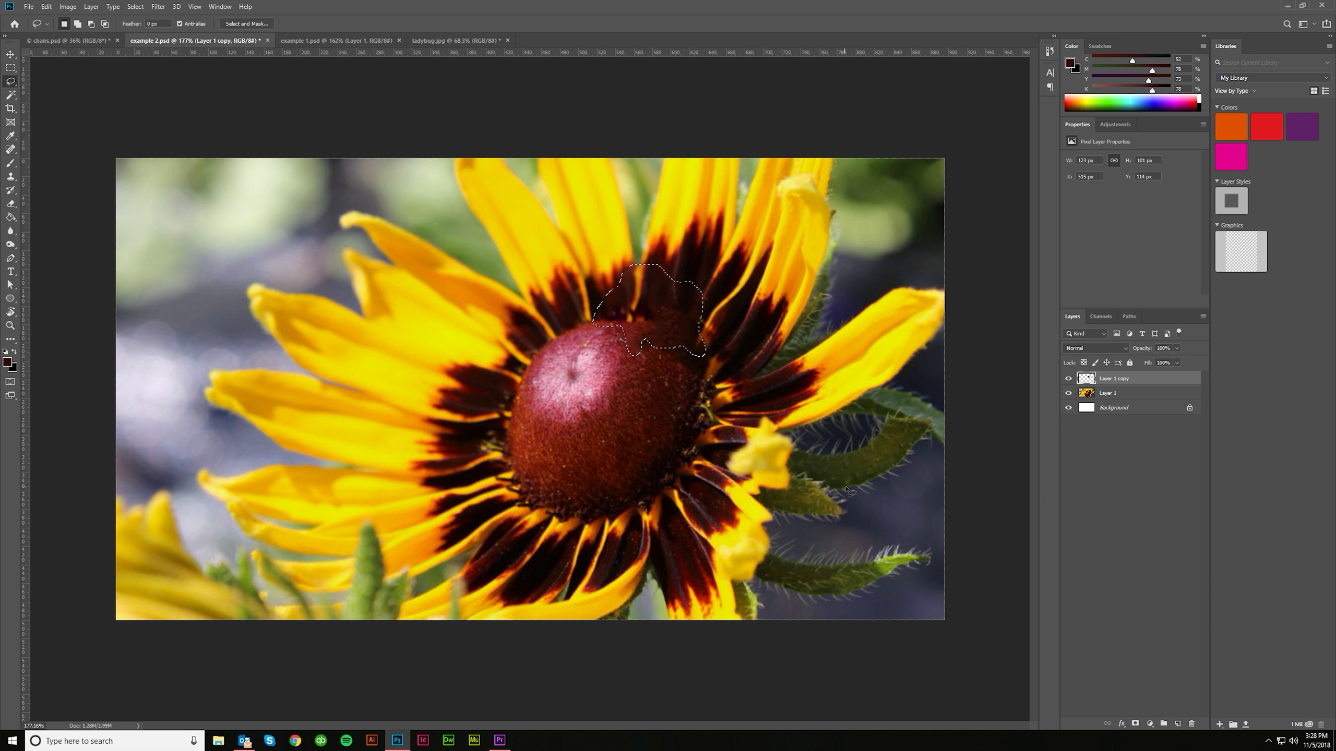
- Clear the selection and compare the flower with the new fill layer hidden and shown
left_click(1068, 378)
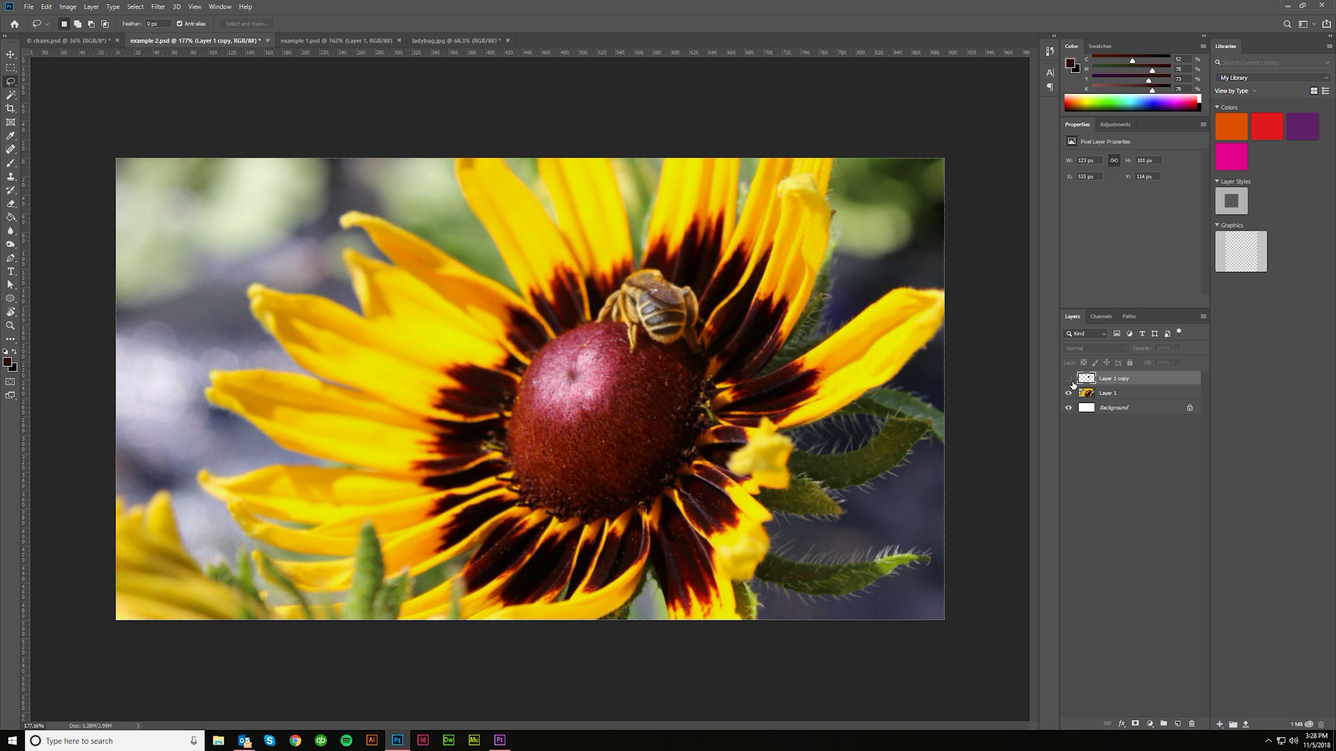
left_click(1069, 379)
left_click(1069, 379)
left_click(1068, 379)
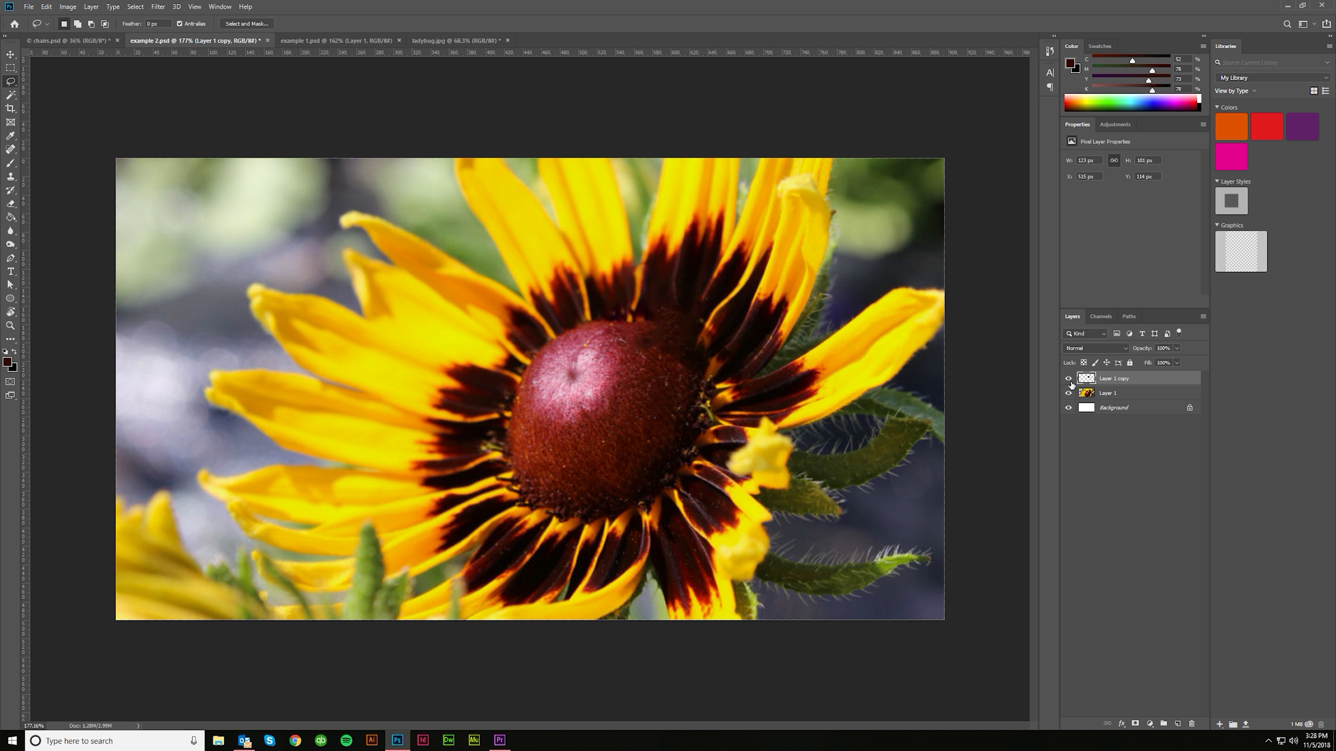
key("ctrl+minus")
key("ctrl+minus")
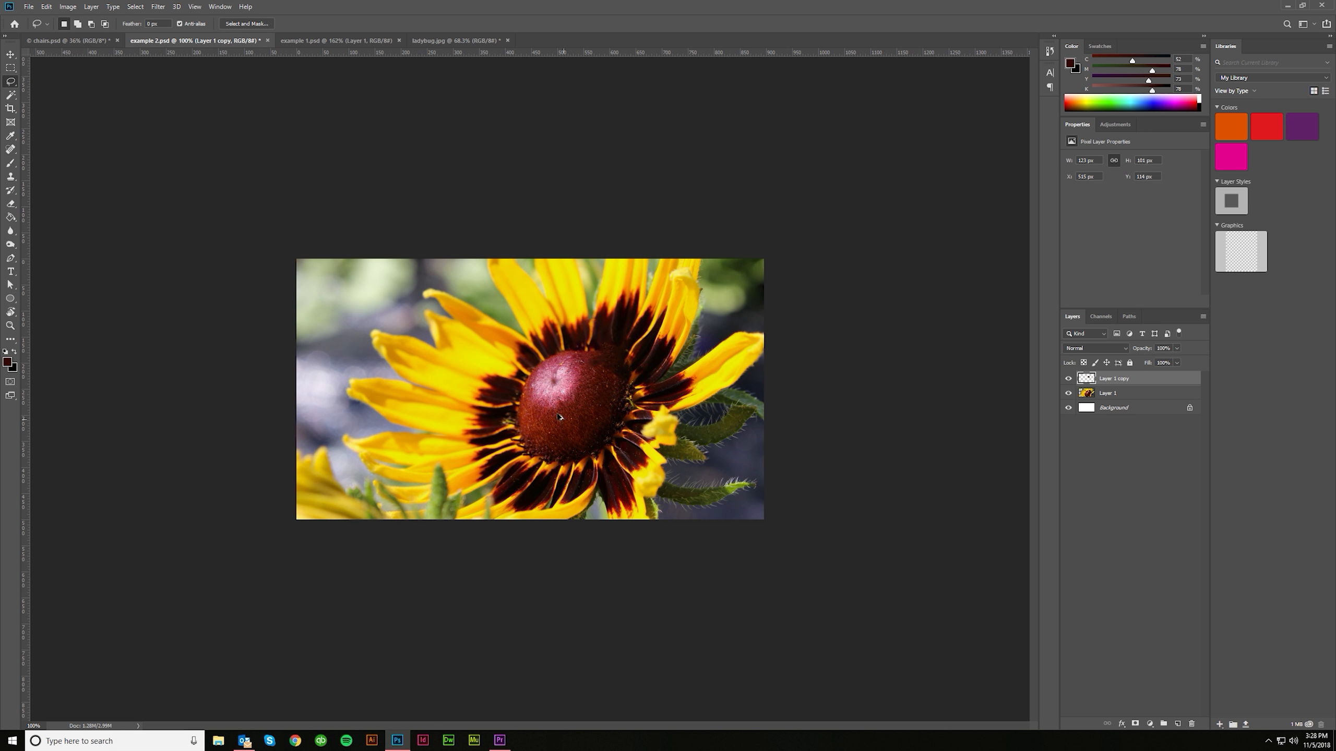
- Examine the filled petals and flower center up close, hiding and reshowing the fill layer for comparison
scroll(595, 338, "up", 4)
scroll(737, 335, "down", 2)
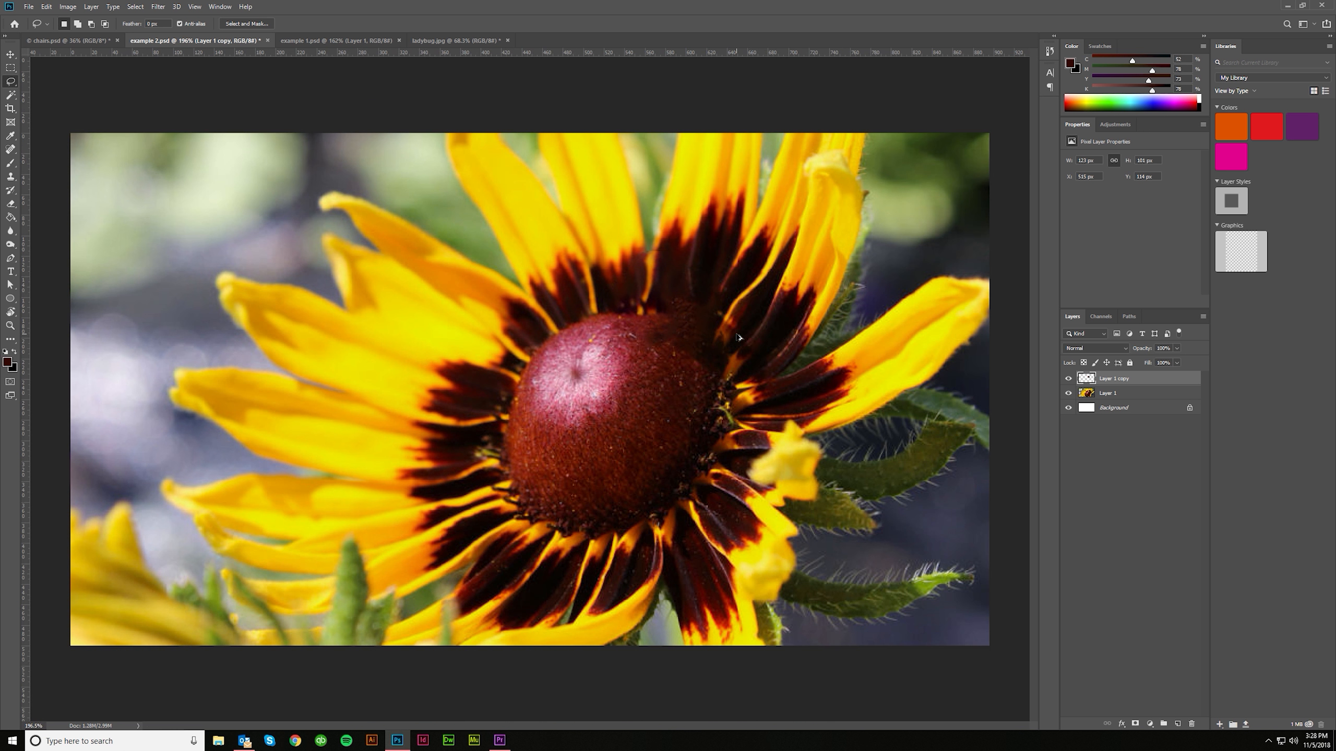
scroll(677, 316, "up", 3)
scroll(678, 336, "down", 1)
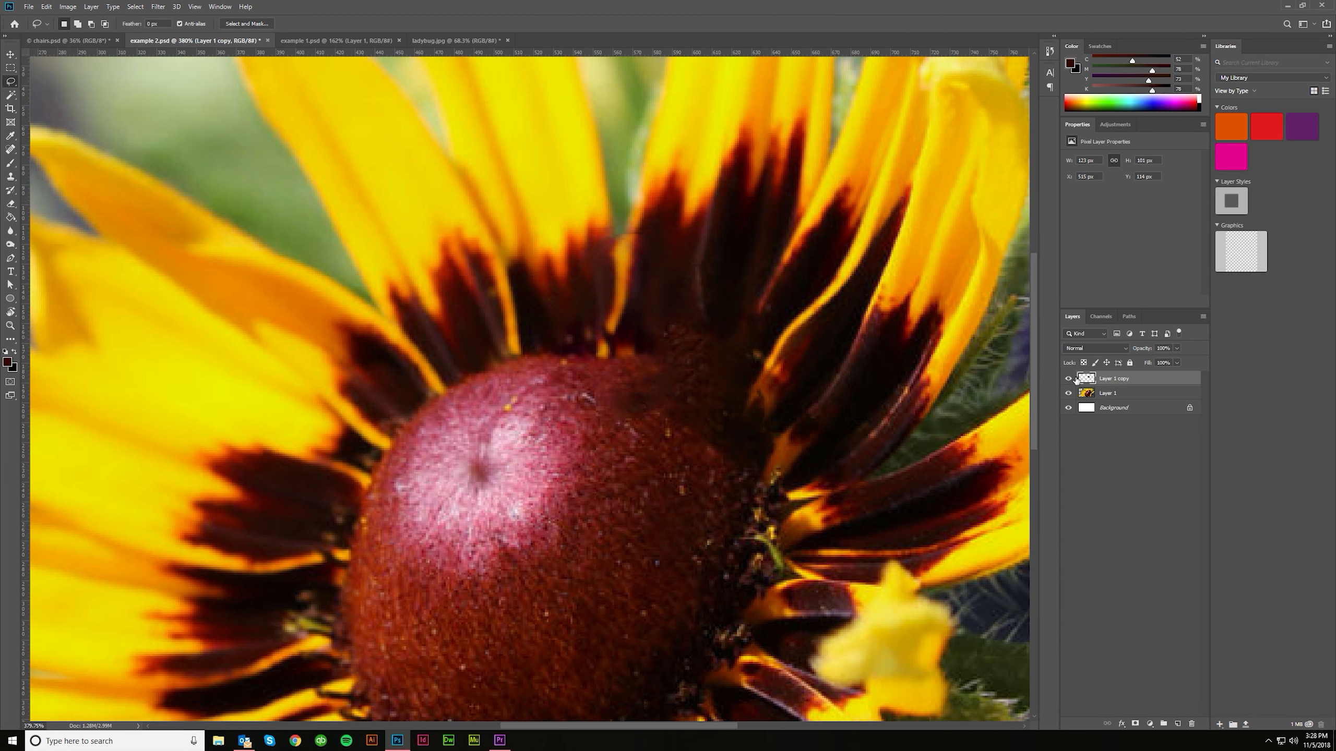
left_click(1068, 379)
left_click(1068, 379)
scroll(718, 371, "down", 3)
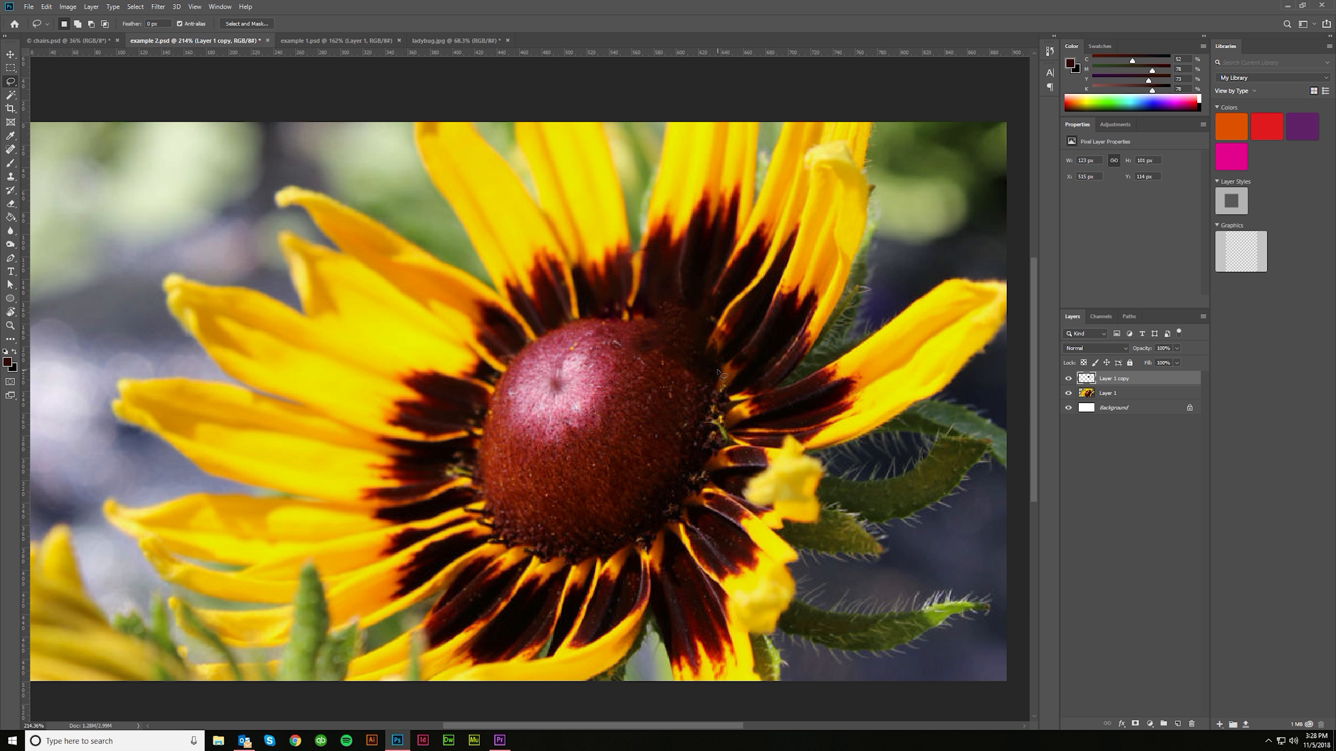
- Compare the flower at reduced size with the fill layer hidden and shown, and recheck the filled area up close
scroll(720, 373, "down", 3)
scroll(628, 485, "down", 4)
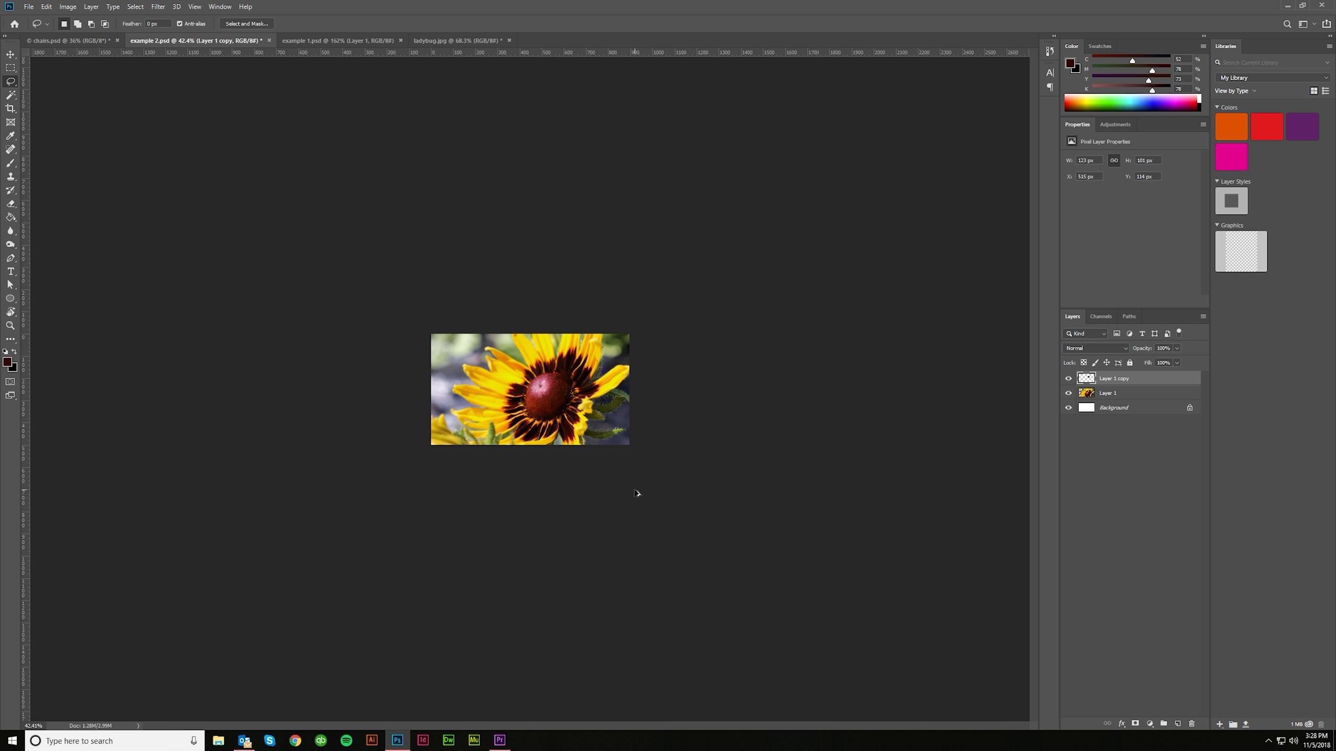
scroll(567, 426, "up", 6)
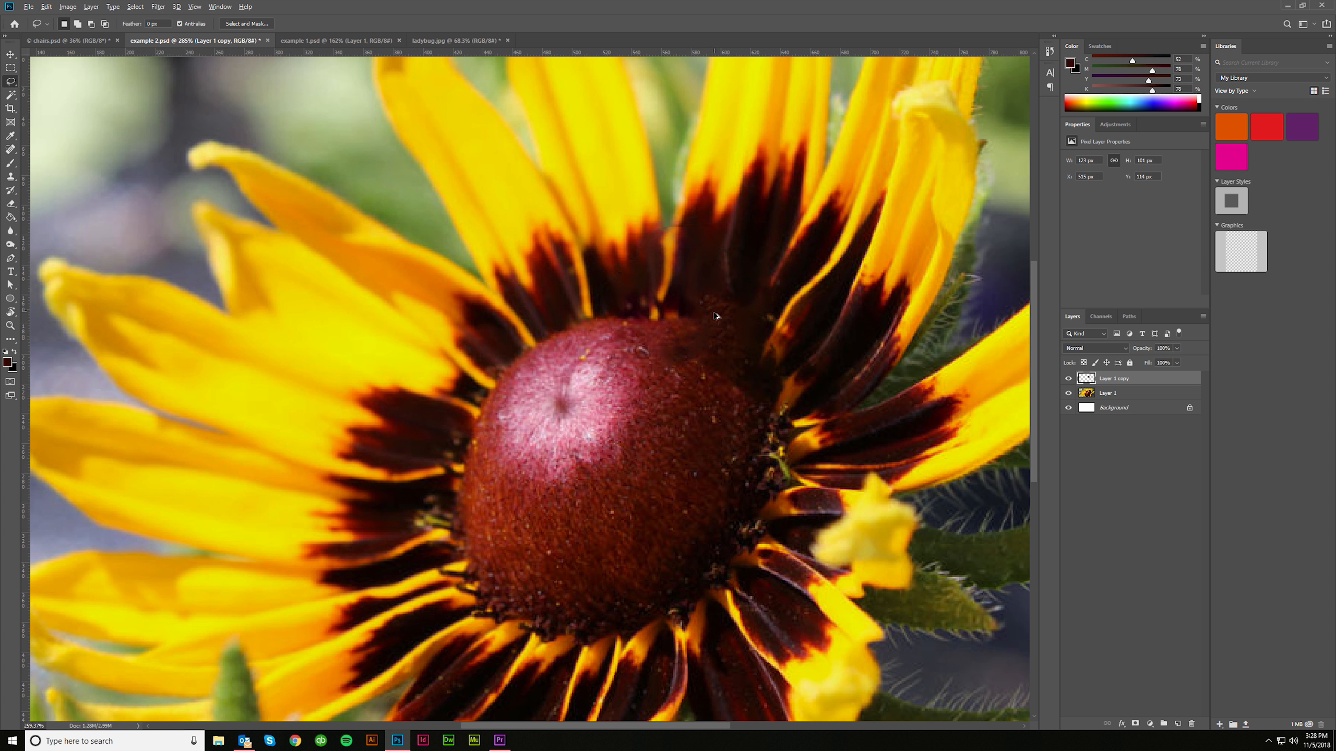
scroll(737, 331, "down", 5)
left_click(1069, 378)
scroll(868, 411, "down", 4)
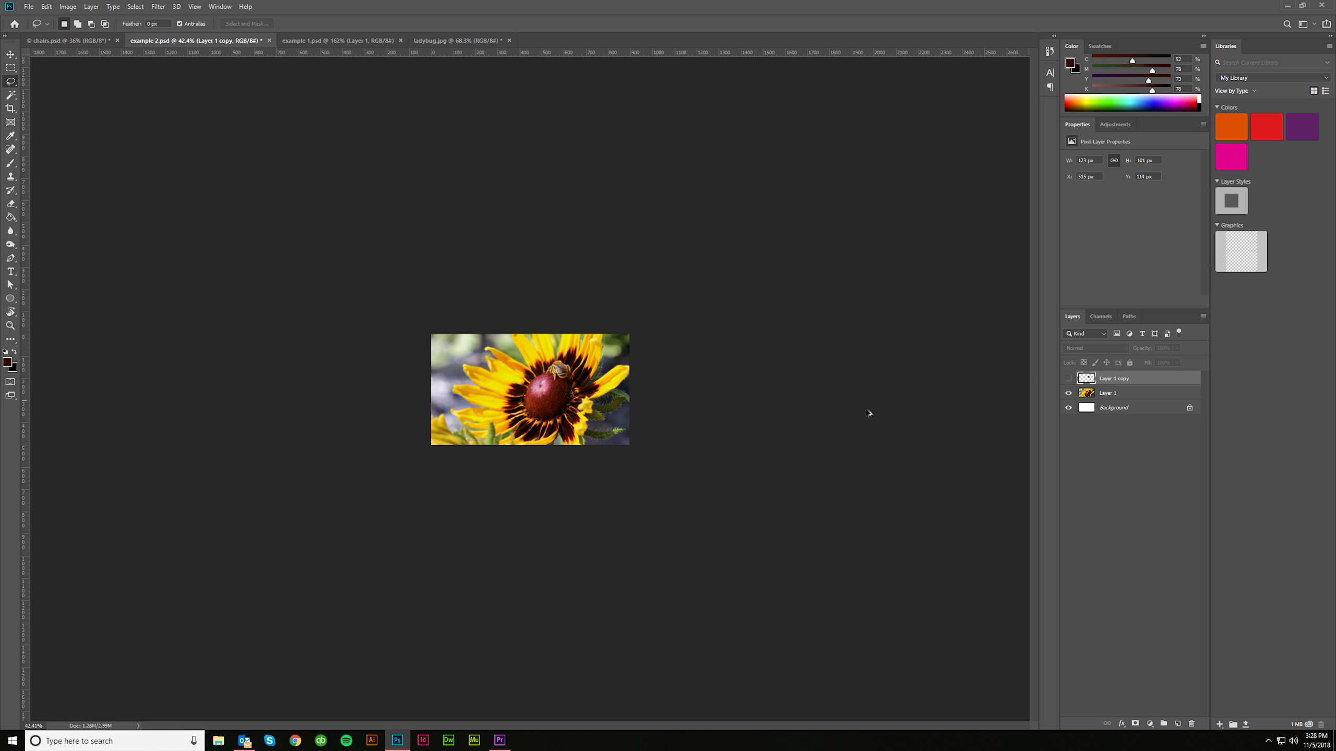
scroll(737, 462, "up", 2)
left_click(1068, 378)
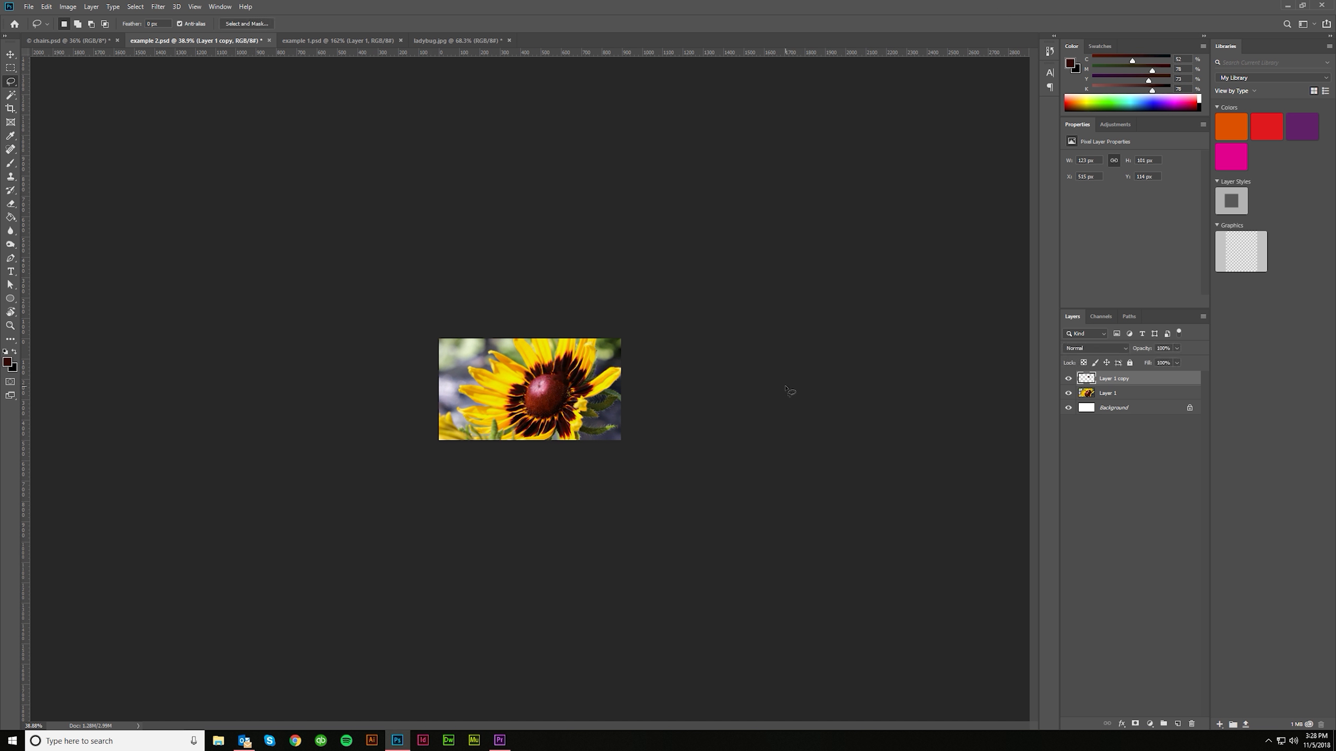
scroll(532, 412, "up", 6)
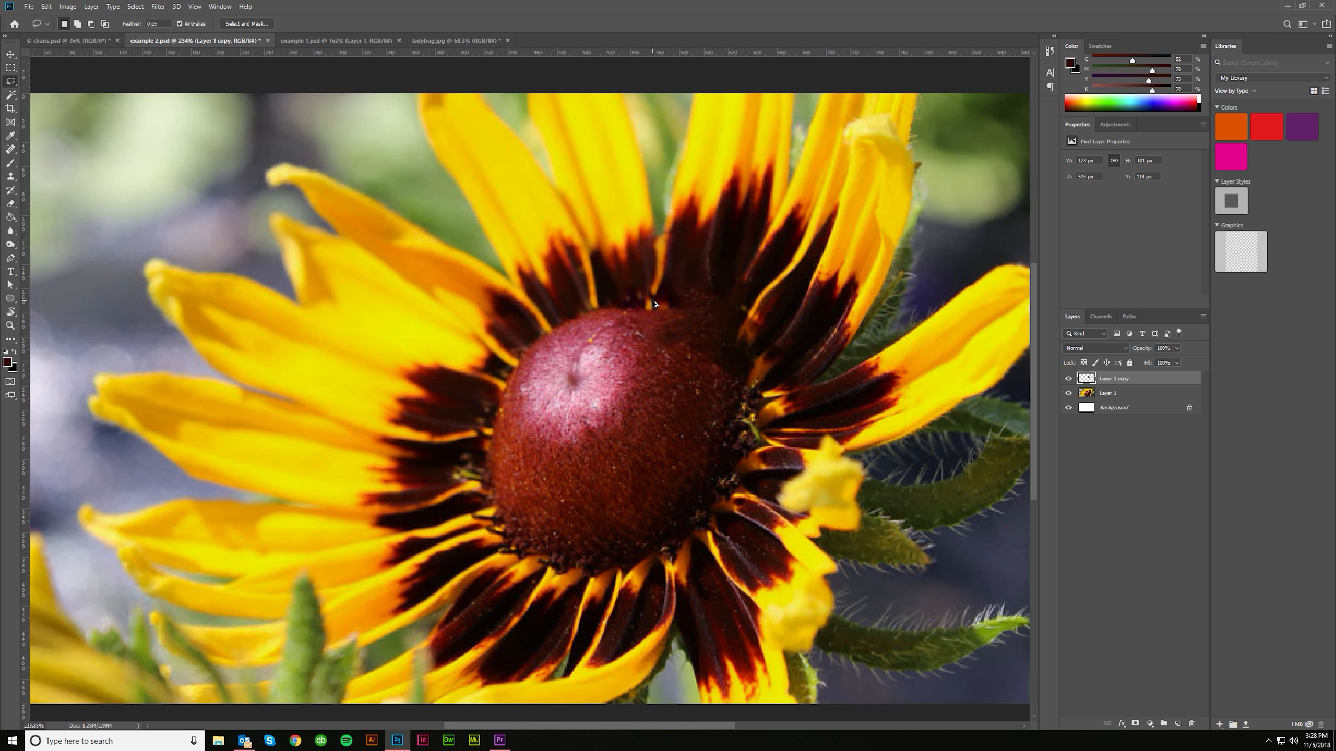
- In example 1.psd, draw a freehand selection around the iron hook, its ring and their shadow on the brick wall
scroll(683, 342, "up", 3)
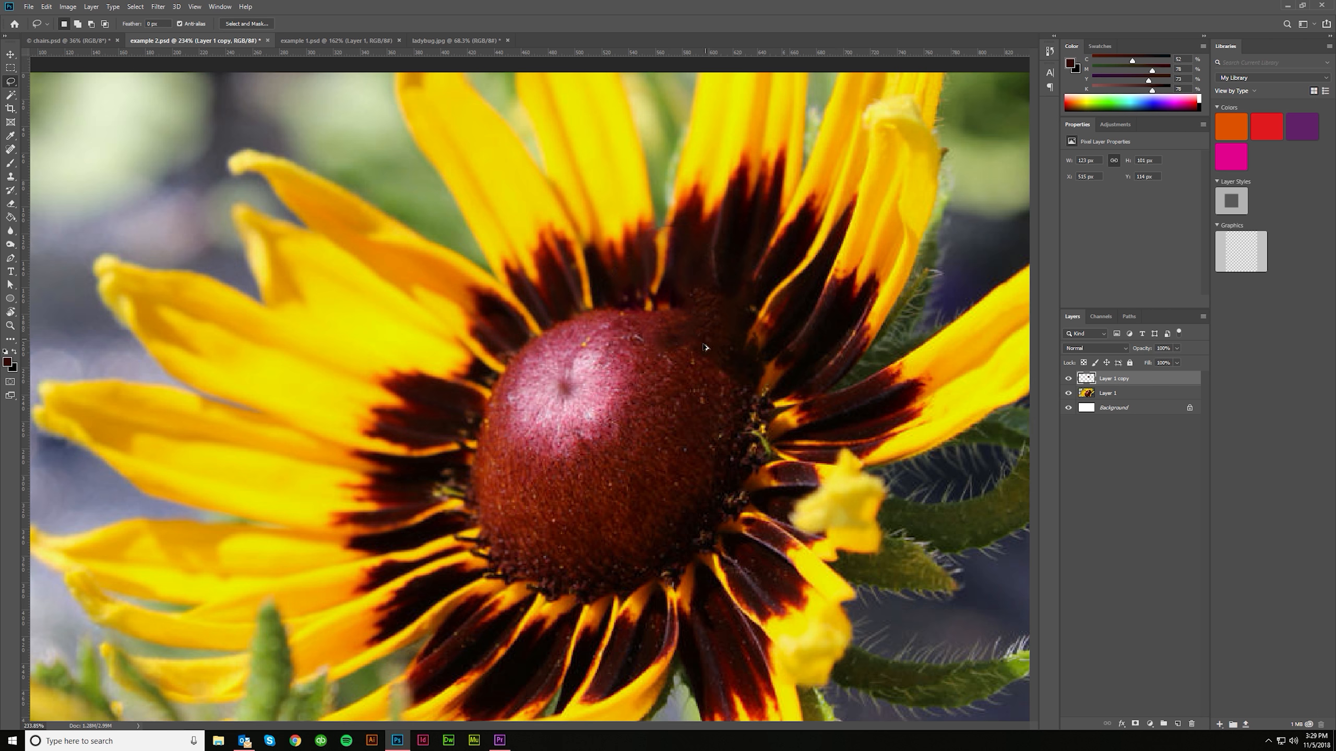
scroll(706, 319, "down", 5)
left_click(363, 41)
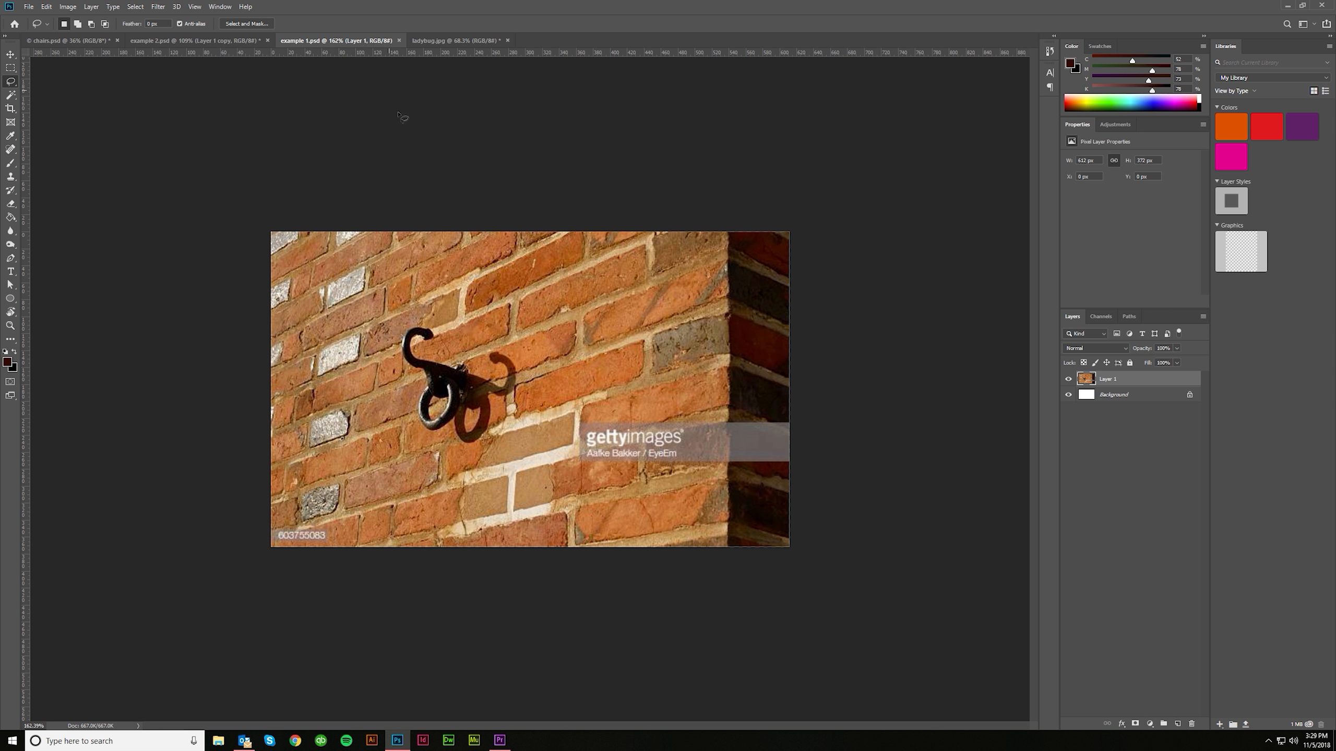
scroll(461, 428, "up", 3)
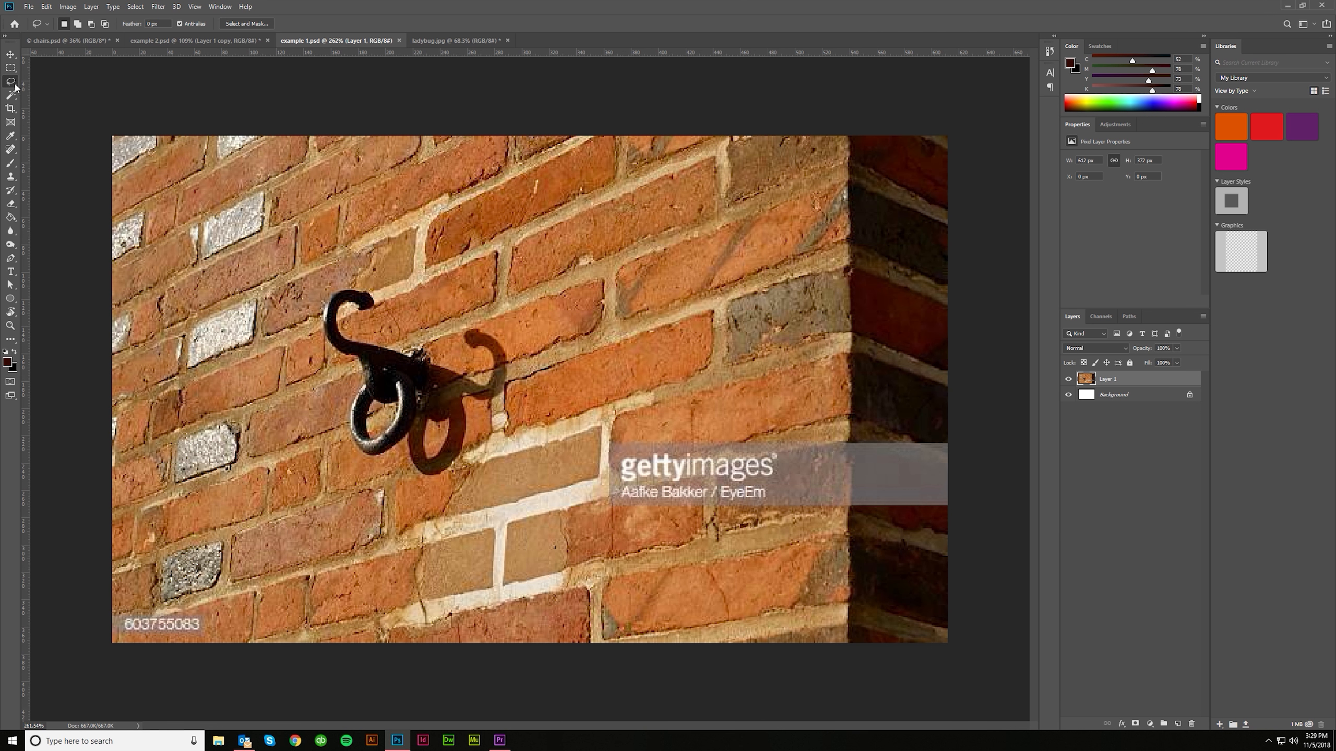
mouse_move(397, 346)
left_mouse_down()
mouse_move(344, 318)
mouse_move(385, 313)
mouse_move(373, 288)
mouse_move(326, 315)
left_mouse_up()
mouse_move(342, 362)
left_mouse_down()
mouse_move(350, 451)
mouse_move(367, 466)
mouse_move(400, 452)
left_mouse_up()
left_click_drag(474, 451, 475, 408)
mouse_move(515, 368)
left_mouse_down()
mouse_move(498, 334)
mouse_move(474, 328)
mouse_move(460, 330)
mouse_move(471, 375)
left_mouse_up()
left_click_drag(391, 345, 390, 344)
- Open Content-Aware Fill for the selected hook and enlarge the preview to 129% around the filled bricks
left_click(46, 6)
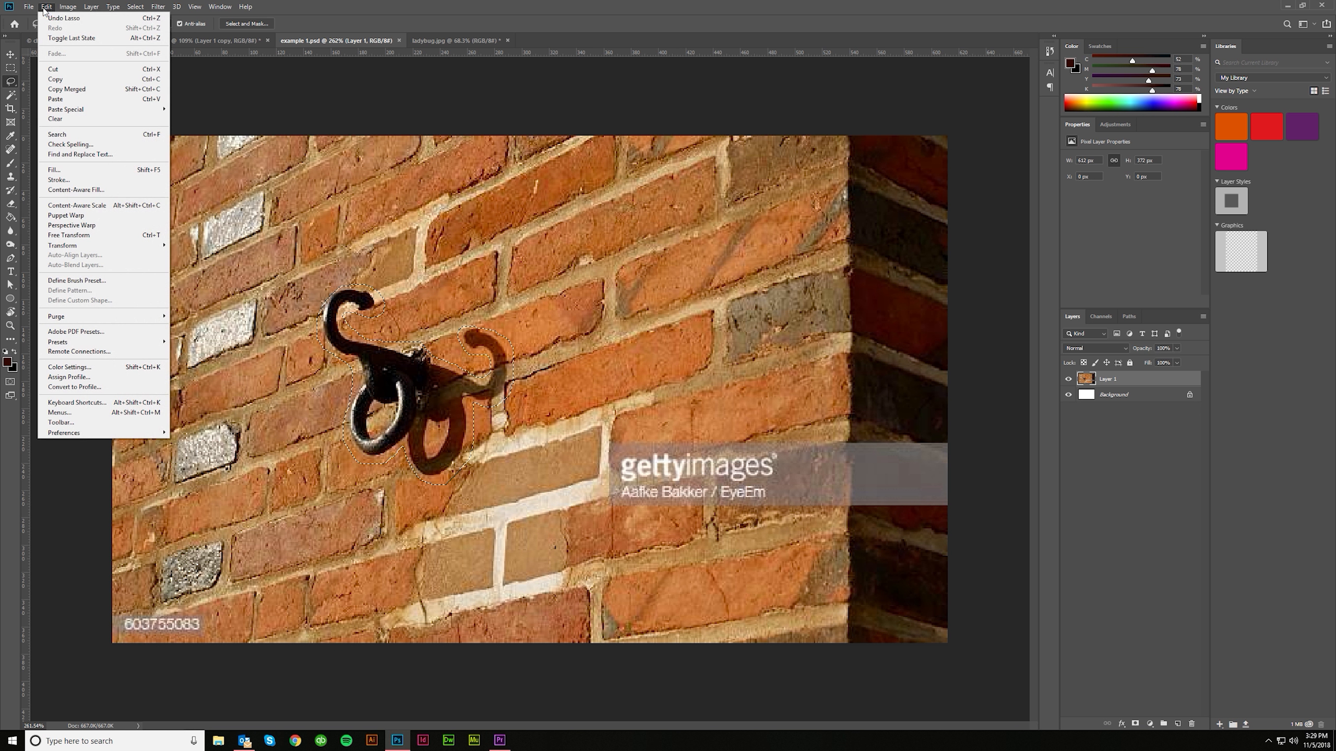
left_click(59, 190)
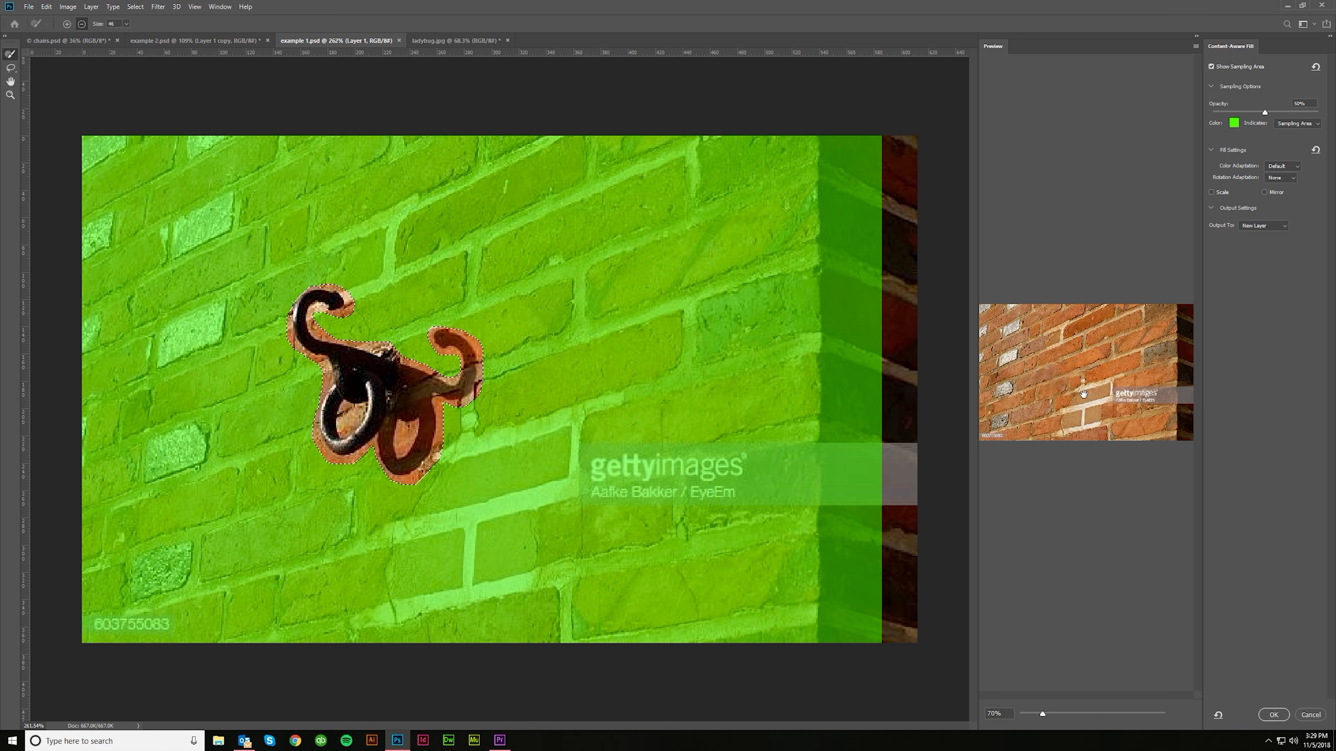
left_click_drag(1044, 714, 1065, 714)
left_click_drag(1083, 471, 1110, 471)
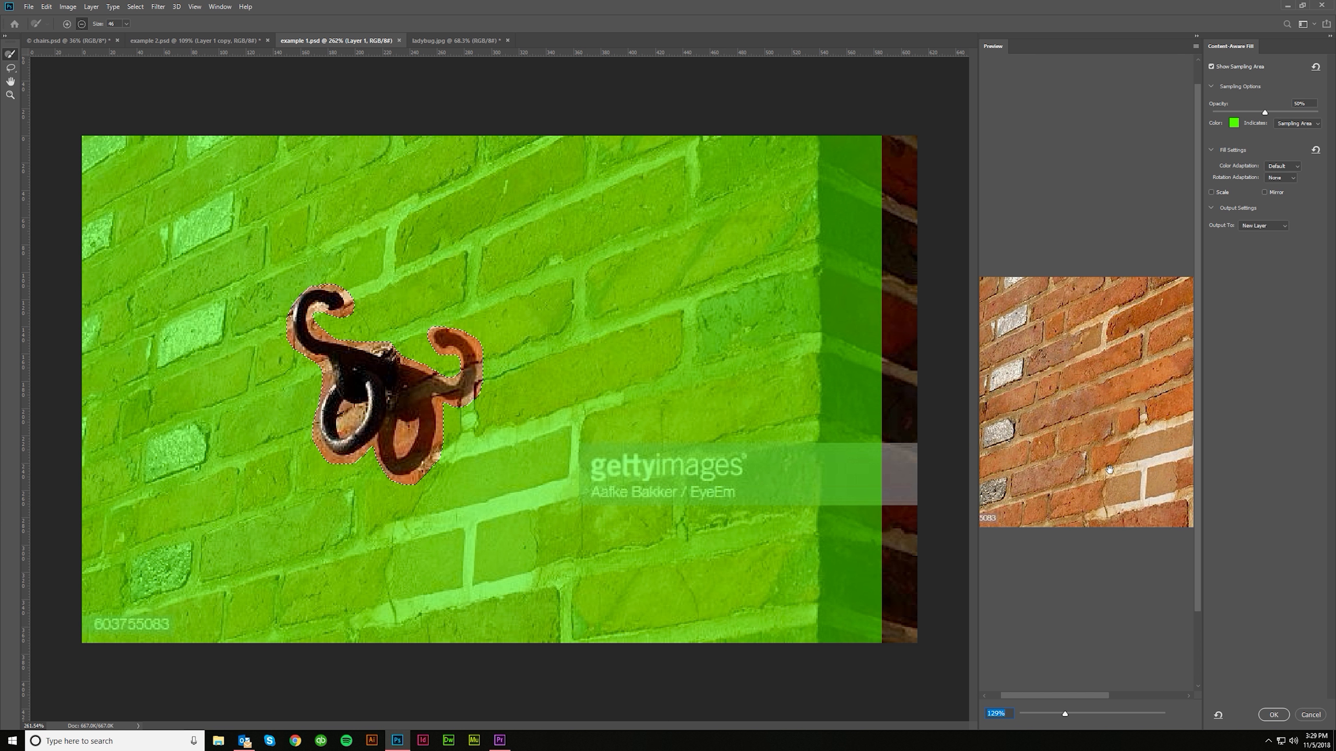
- Allow scaling of the sampled content and set color adaptation to Very High for the brick wall fill
left_click(1211, 191)
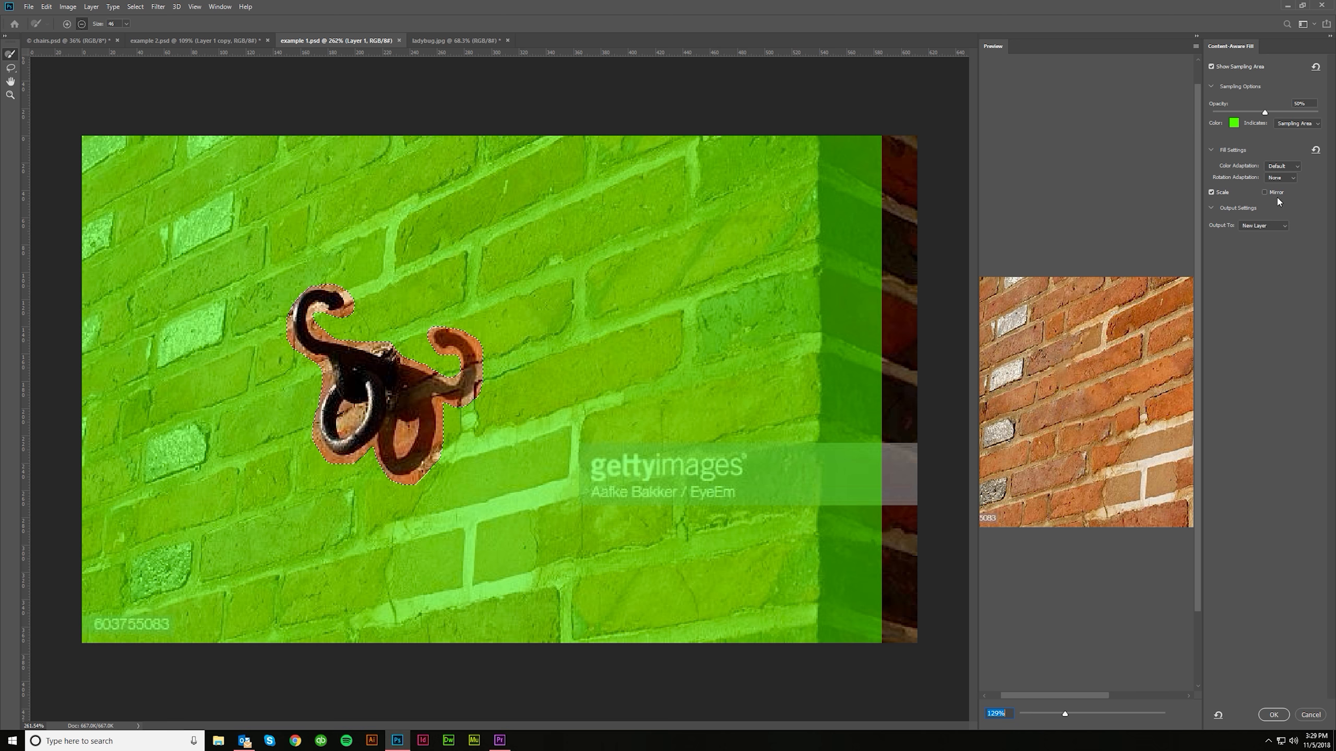
left_click(1283, 167)
left_click(1283, 167)
left_click(1286, 166)
left_click(1289, 178)
left_click(1289, 167)
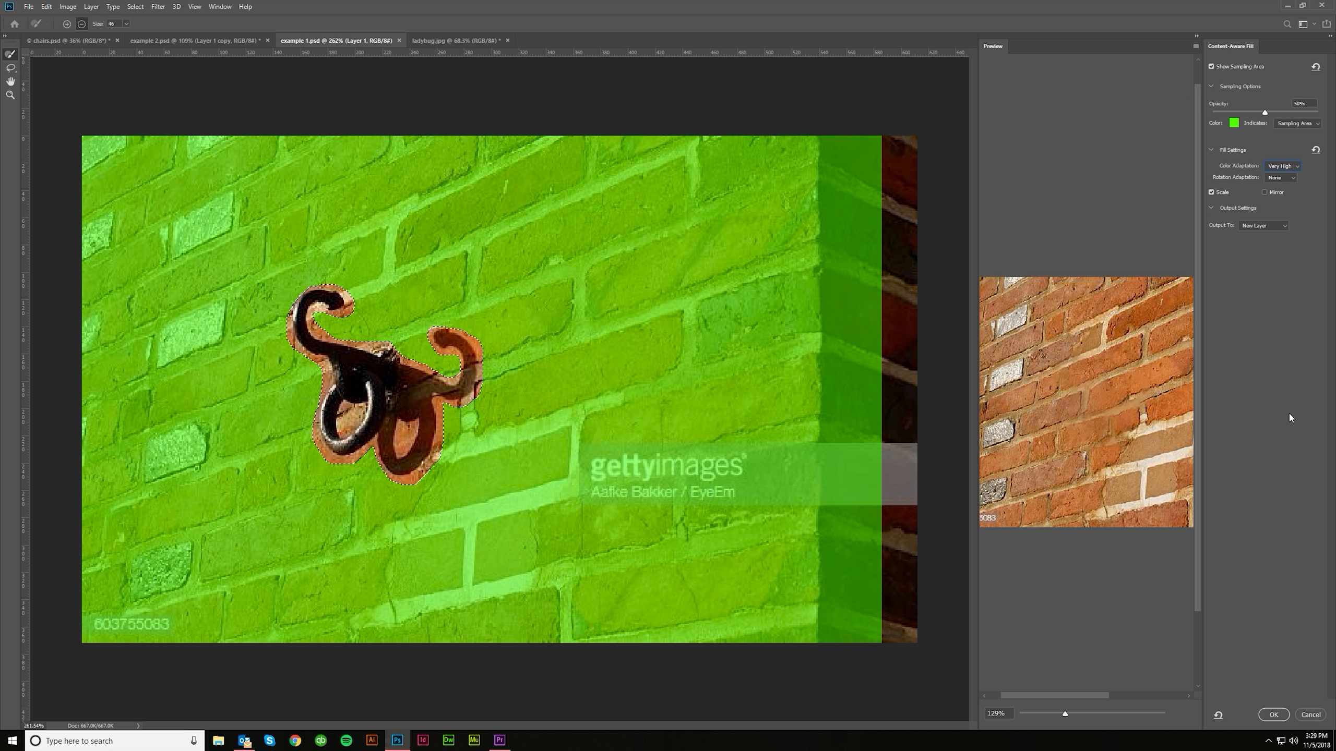
- Try rotation adaptation at Low and Full for the brick wall fill, and return it to None
left_click(1290, 179)
left_click(1284, 188)
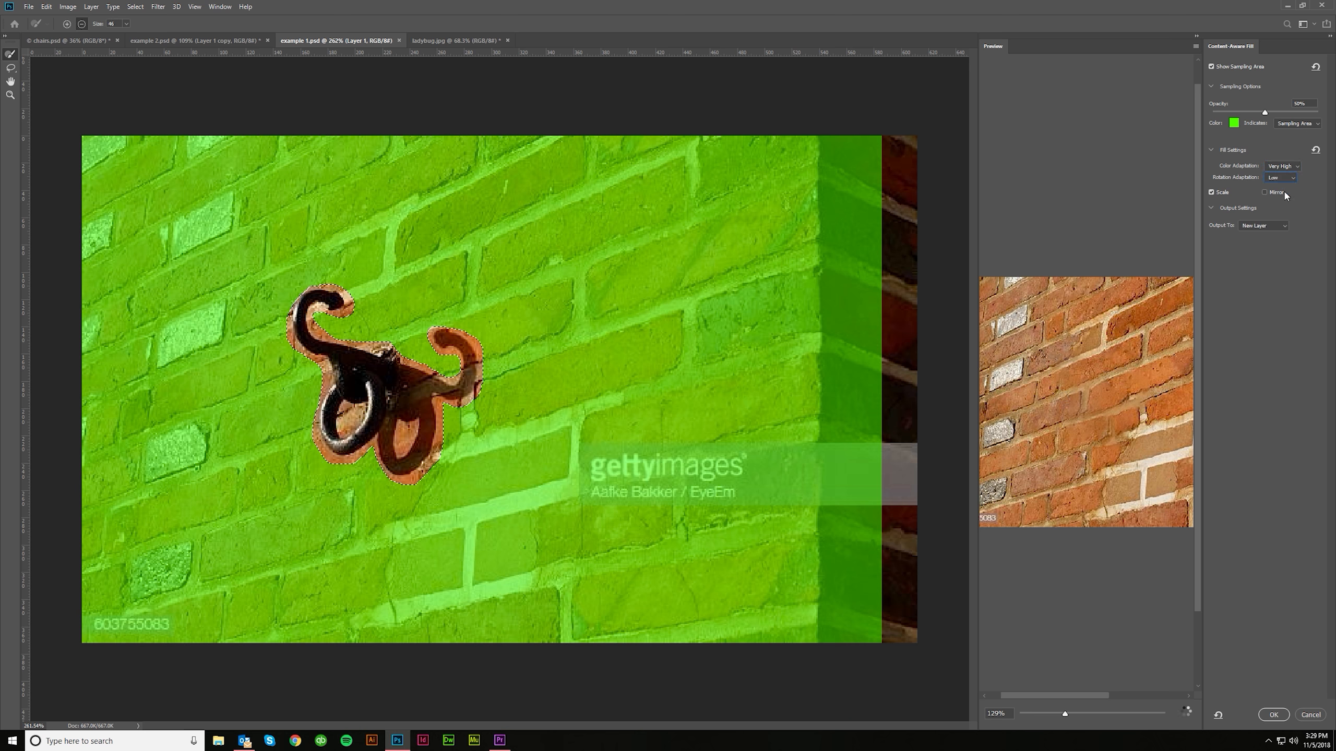
left_click(1292, 168)
left_click(1285, 185)
left_click(1286, 183)
left_click(1283, 219)
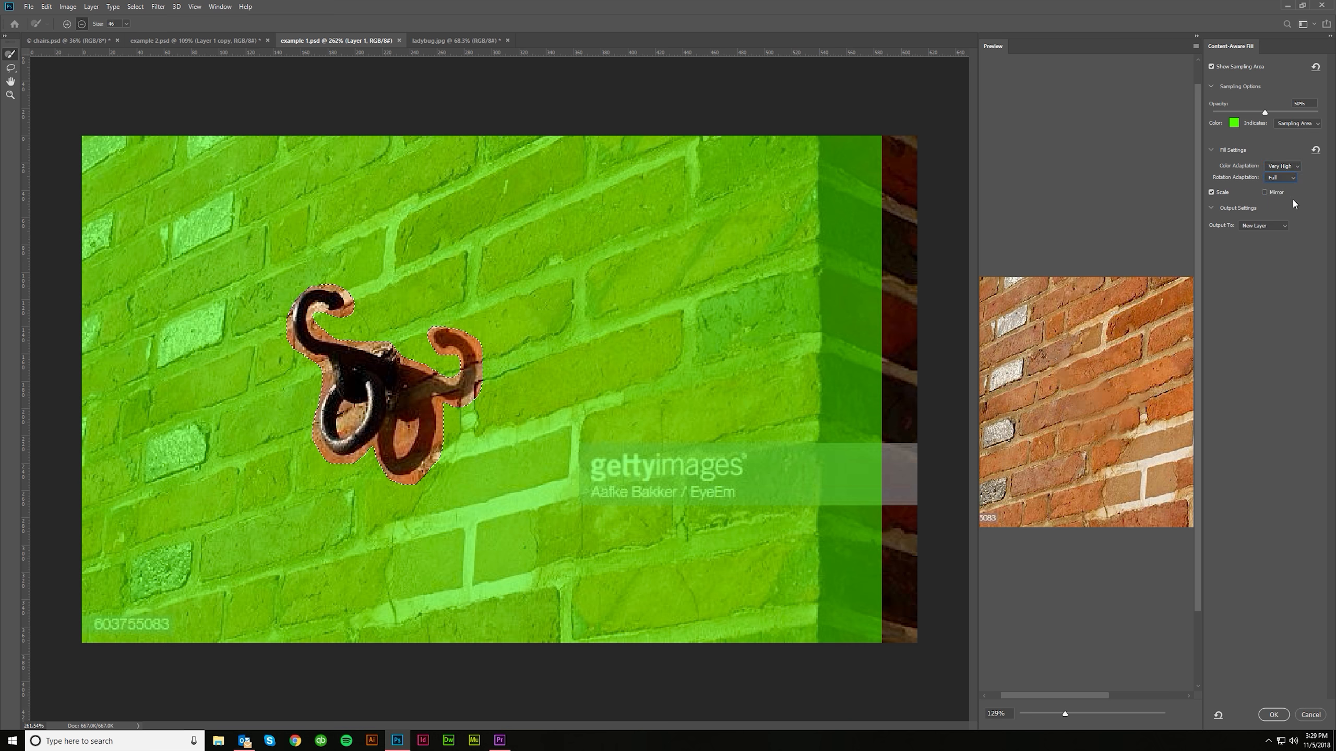
left_click(1283, 178)
left_click(1278, 179)
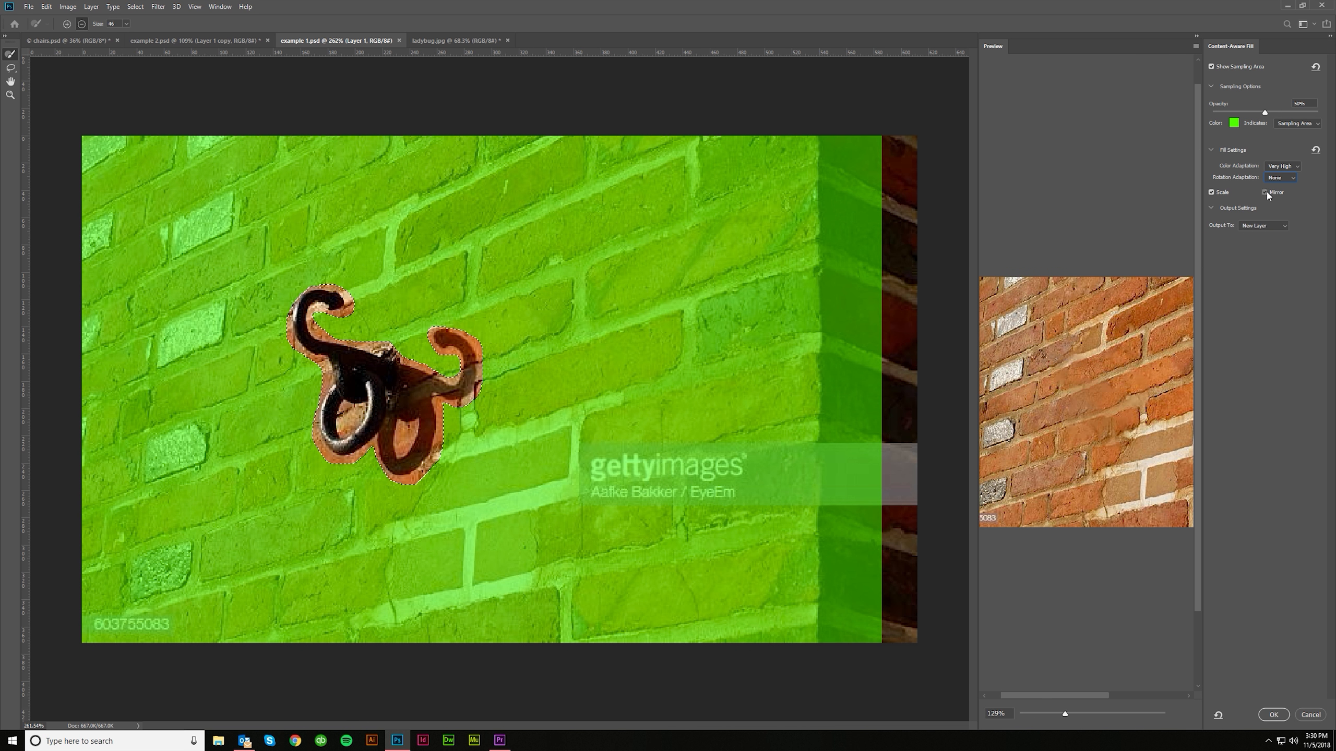
- Apply the brick wall fill to a new layer and clear the selection
left_click(1273, 715)
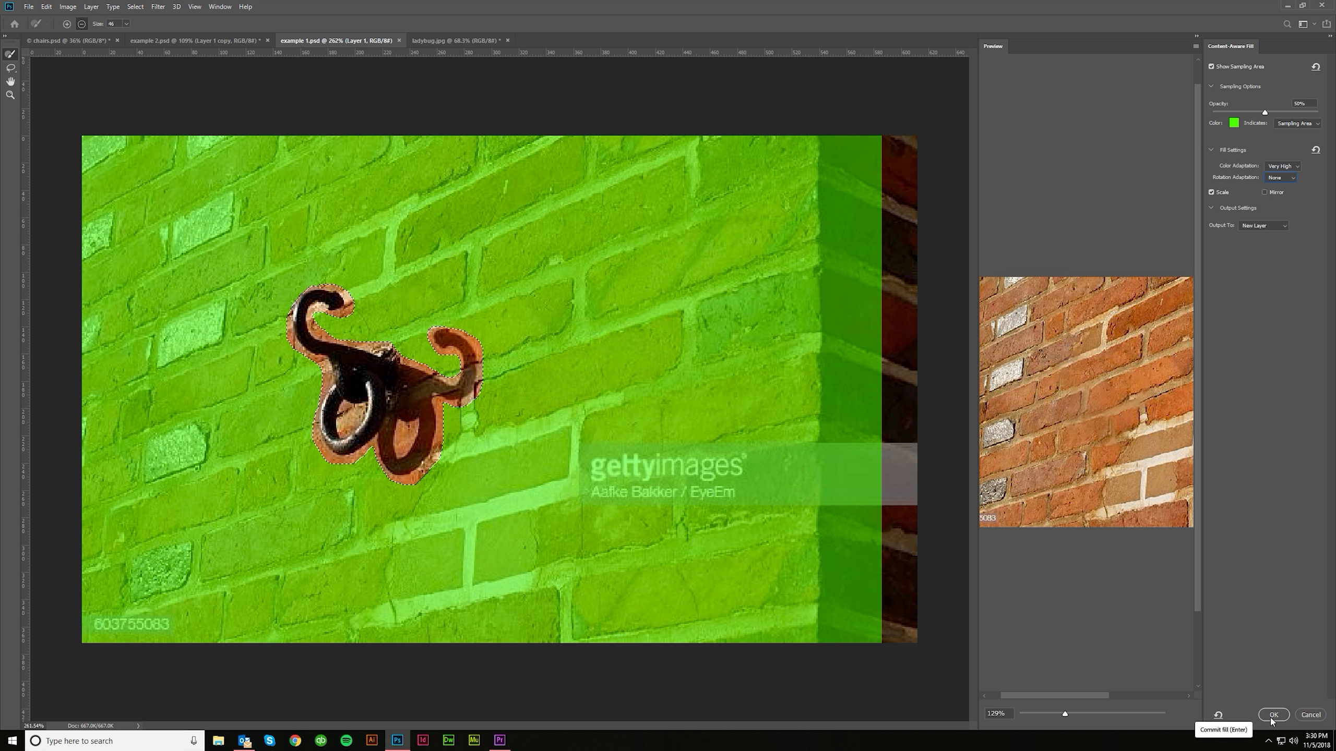
key("ctrl+d")
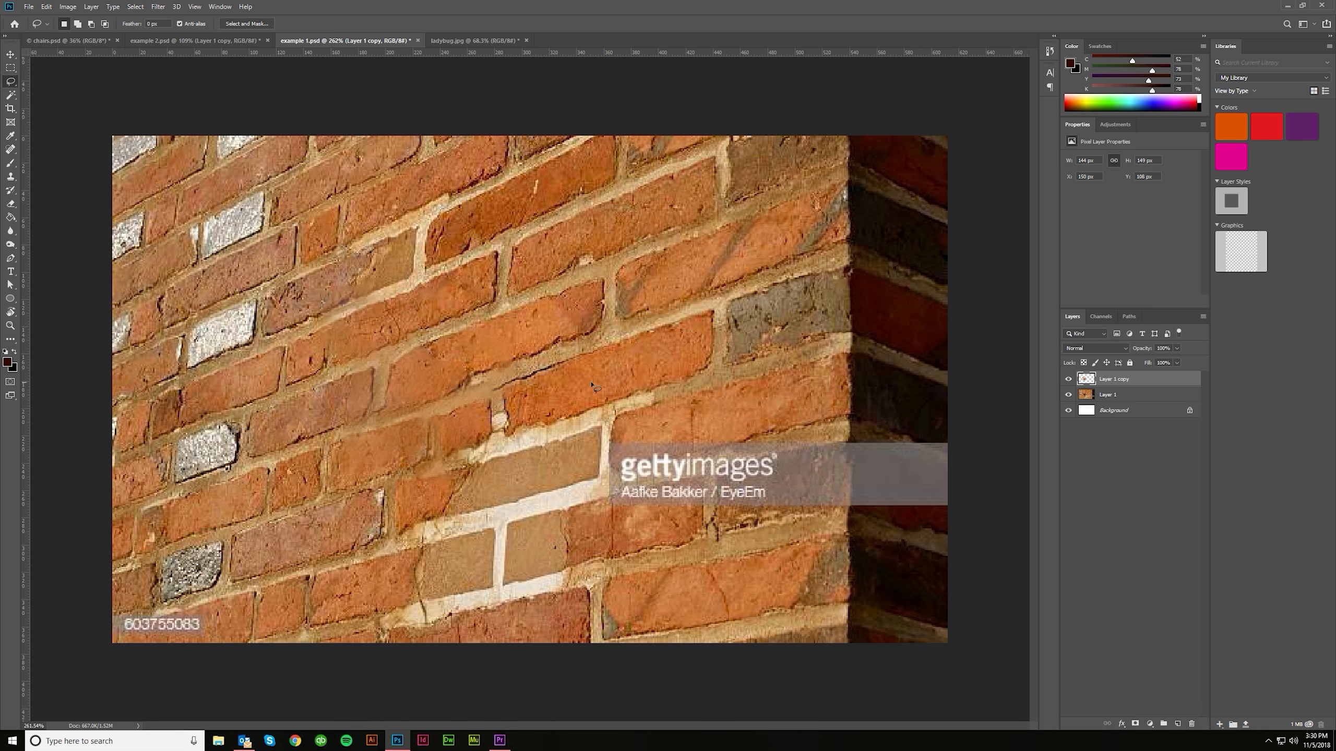
- Compare the brick wall with the fill layer hidden and shown, and examine the filled bricks up close and at reduced size
scroll(549, 407, "down", 8)
scroll(430, 376, "up", 10)
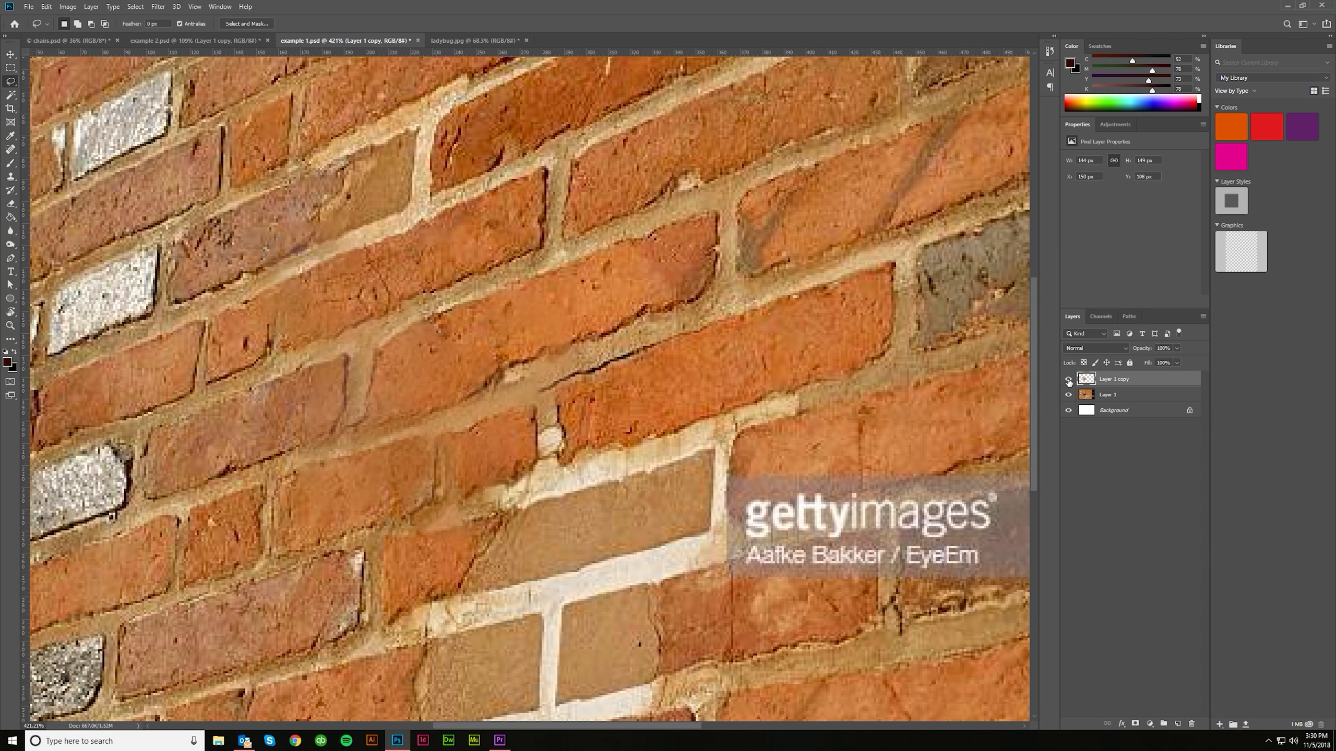
left_click(1068, 379)
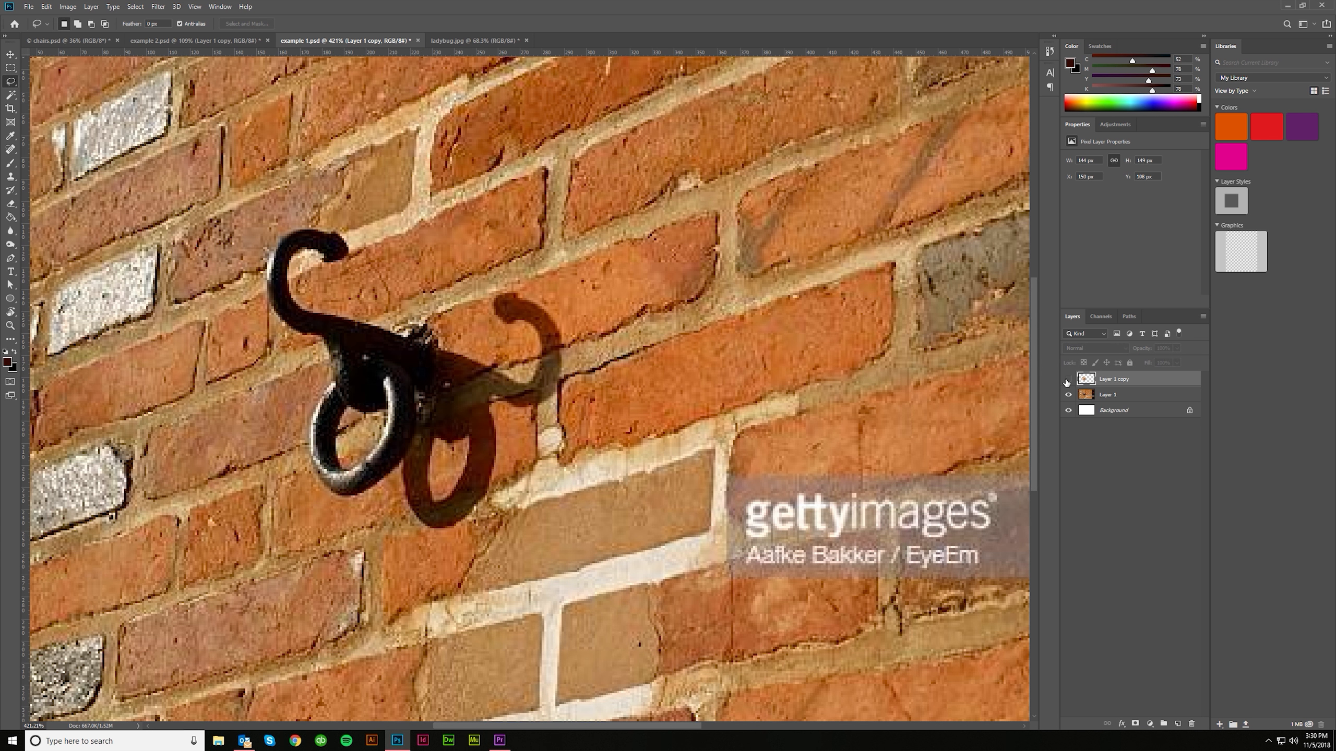
left_click(1068, 379)
scroll(506, 394, "down", 10)
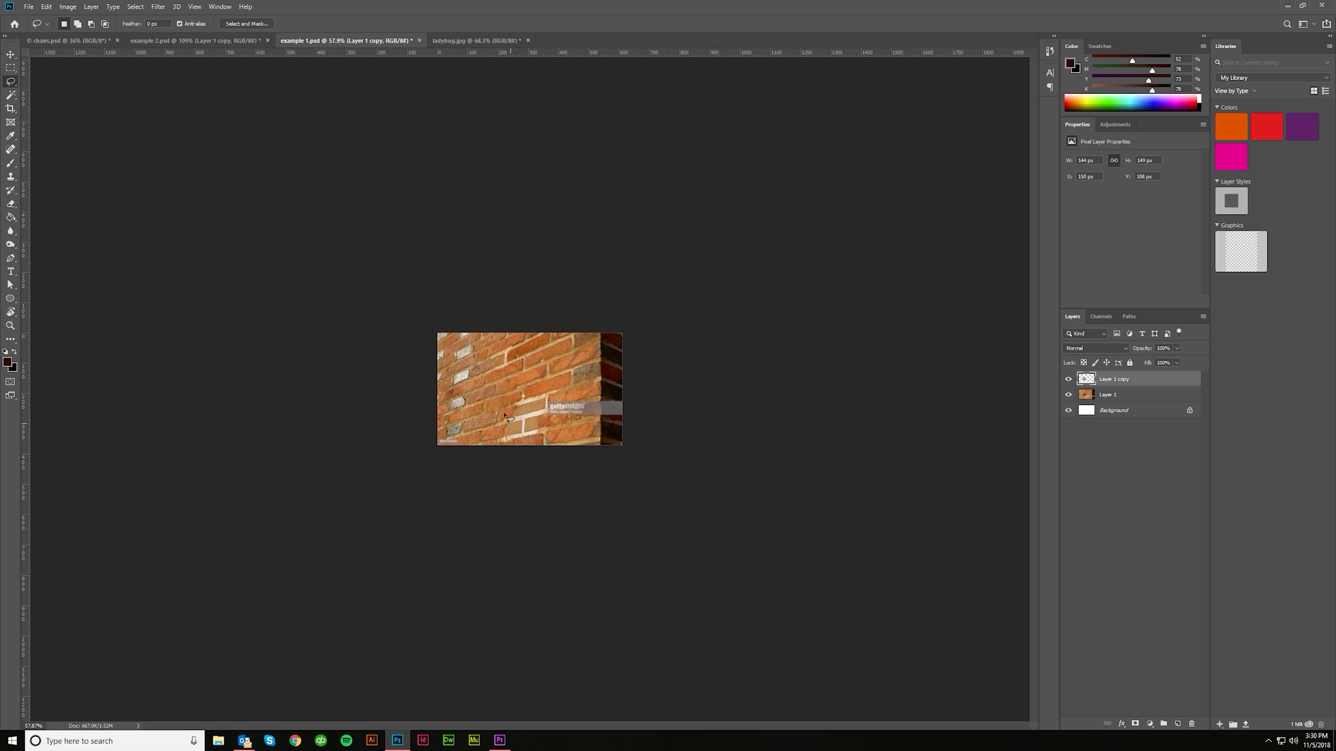
scroll(529, 390, "up", 7)
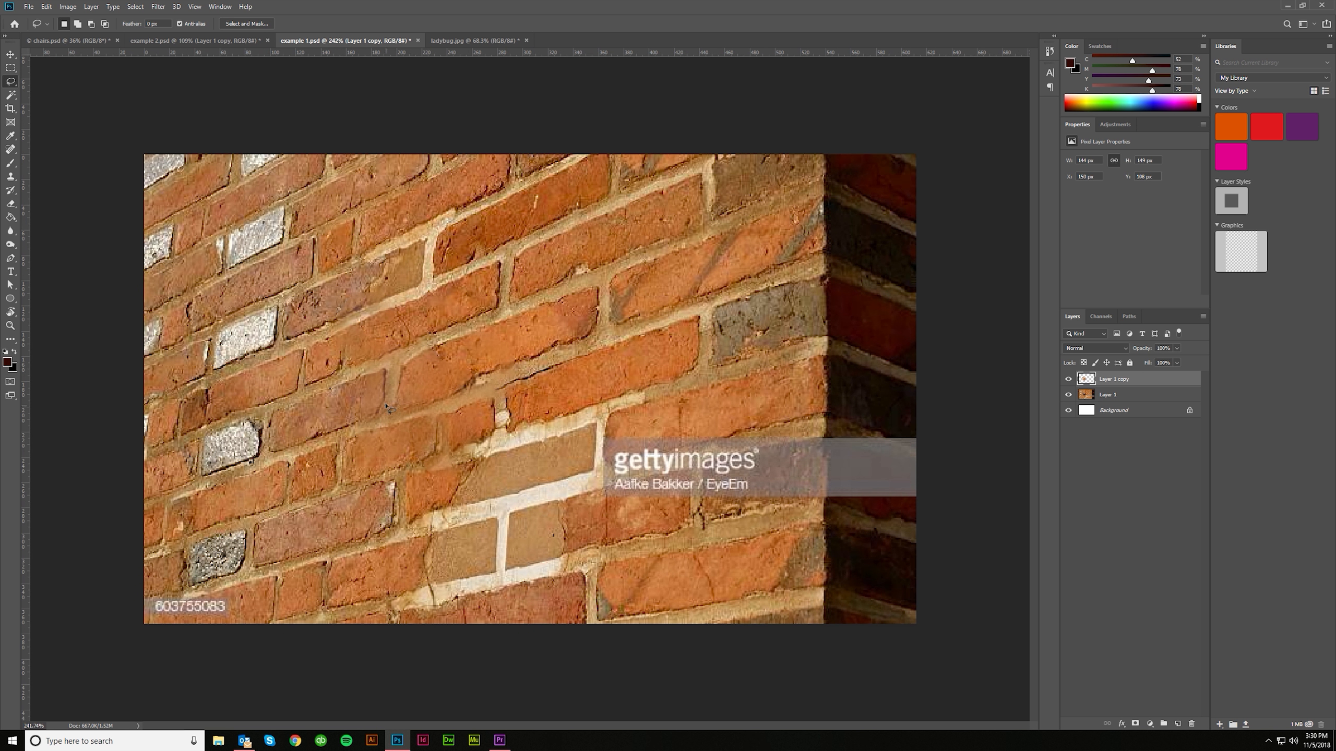
scroll(406, 359, "up", 4)
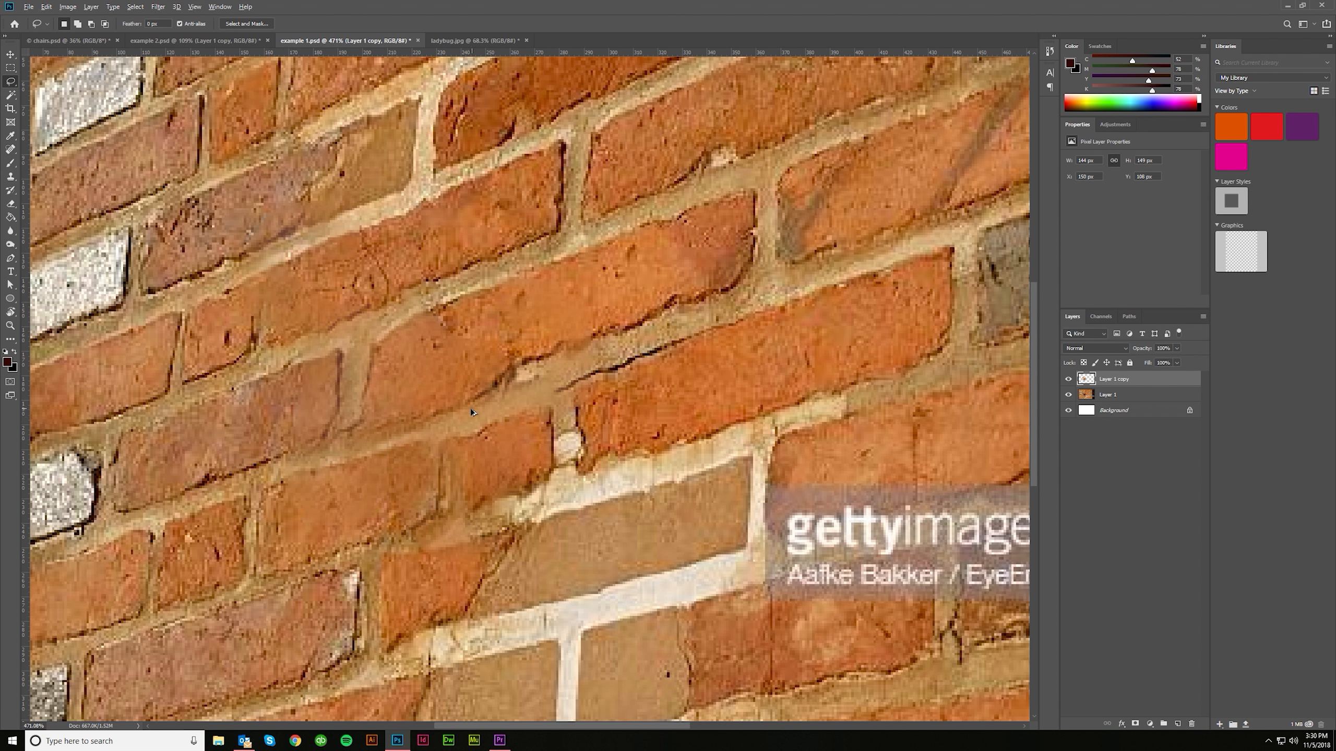
scroll(472, 405, "down", 9)
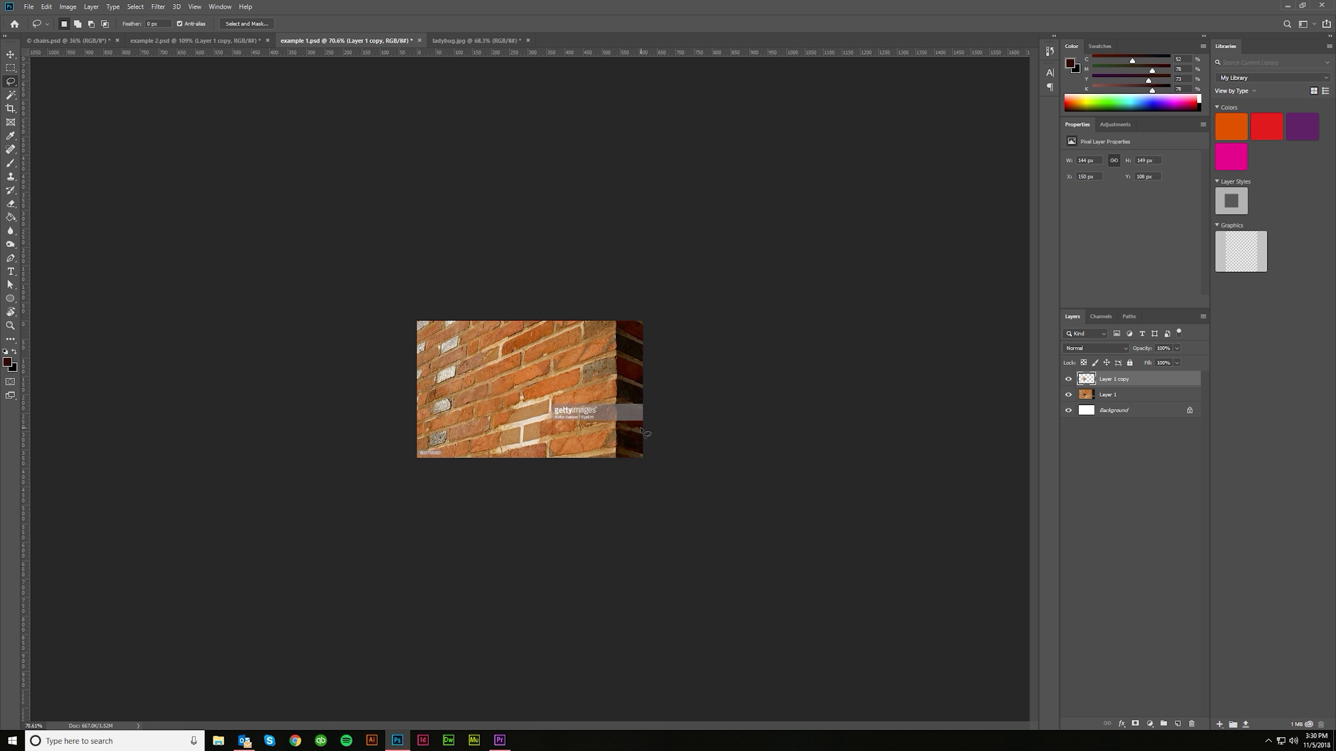
- In ladybug.jpg, draw a freehand selection around the ladybug and its shadow, and open Content-Aware Fill for it
left_click(496, 41)
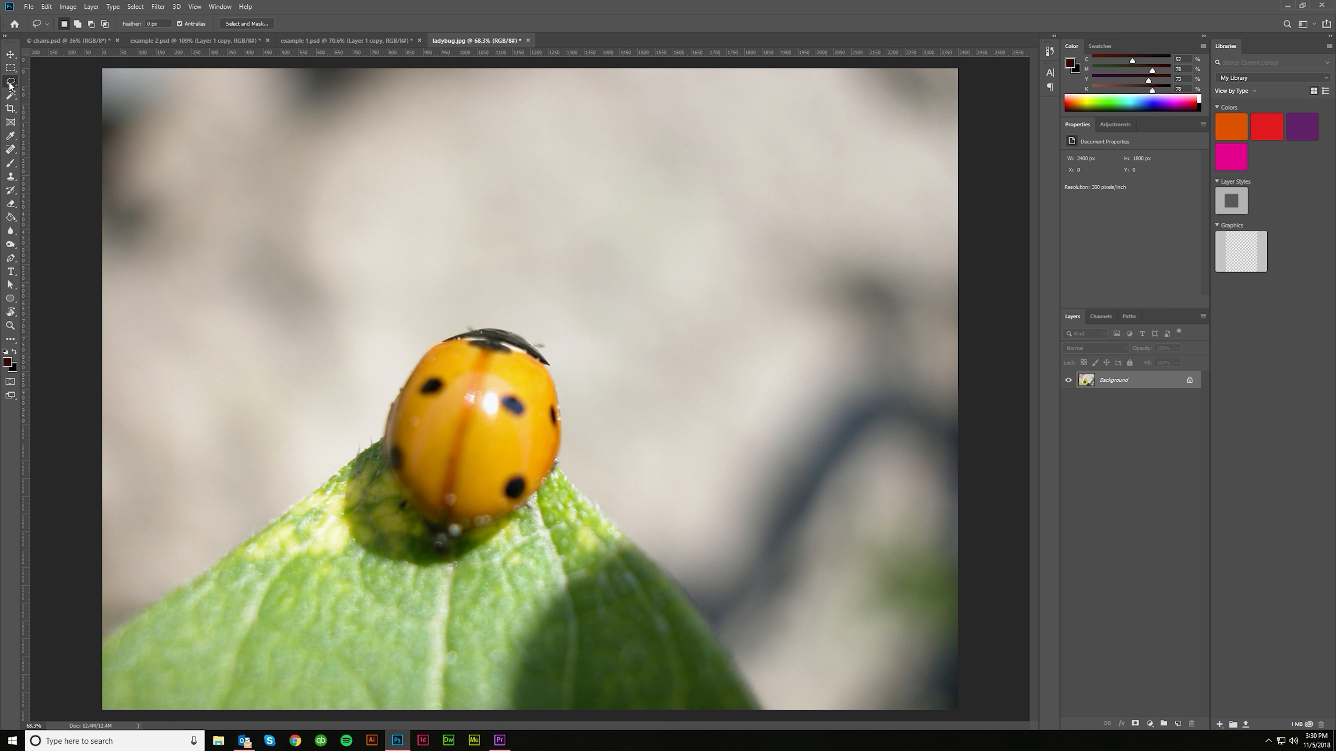
mouse_move(411, 358)
left_mouse_down()
mouse_move(345, 458)
mouse_move(333, 503)
mouse_move(349, 557)
mouse_move(420, 583)
mouse_move(477, 570)
mouse_move(514, 536)
mouse_move(567, 467)
mouse_move(579, 408)
mouse_move(539, 334)
mouse_move(447, 322)
mouse_move(424, 336)
left_mouse_up()
left_click(46, 6)
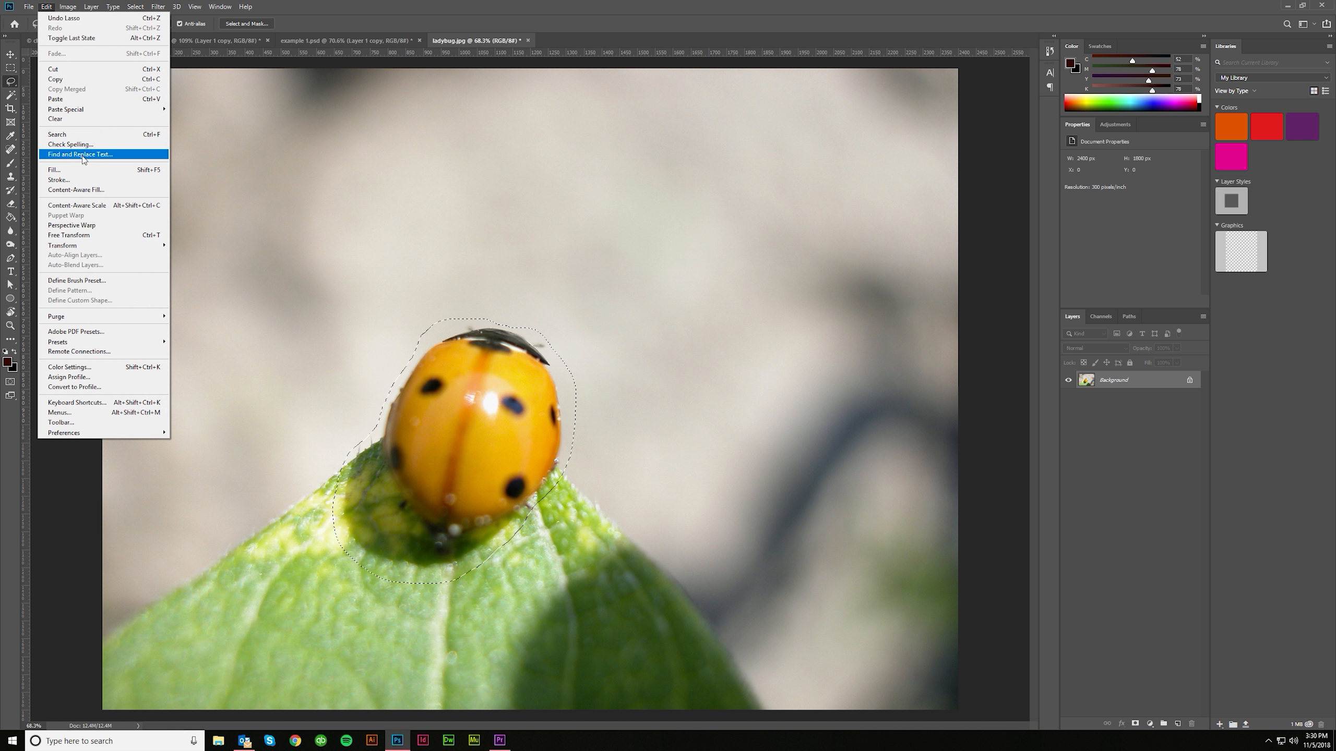
left_click(97, 190)
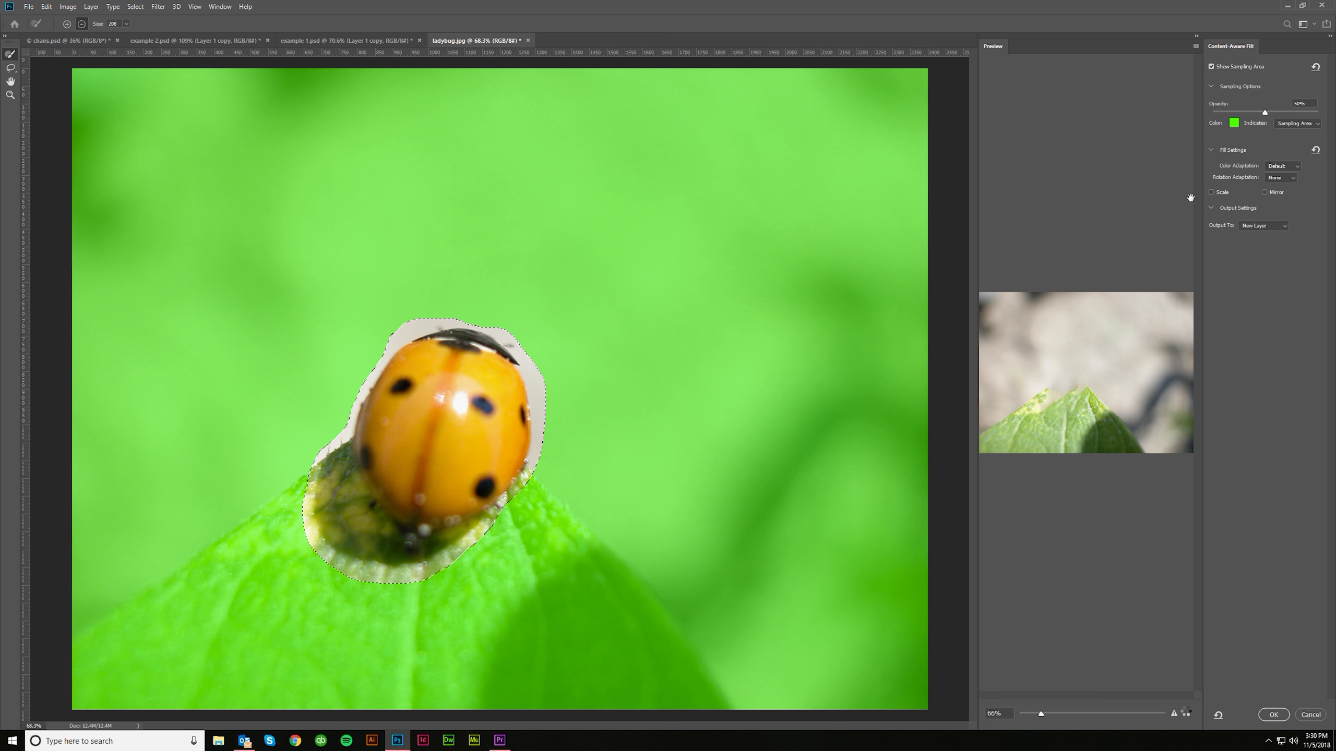
- Set rotation adaptation to Low and color adaptation to Very High for the ladybug fill
left_click(1287, 179)
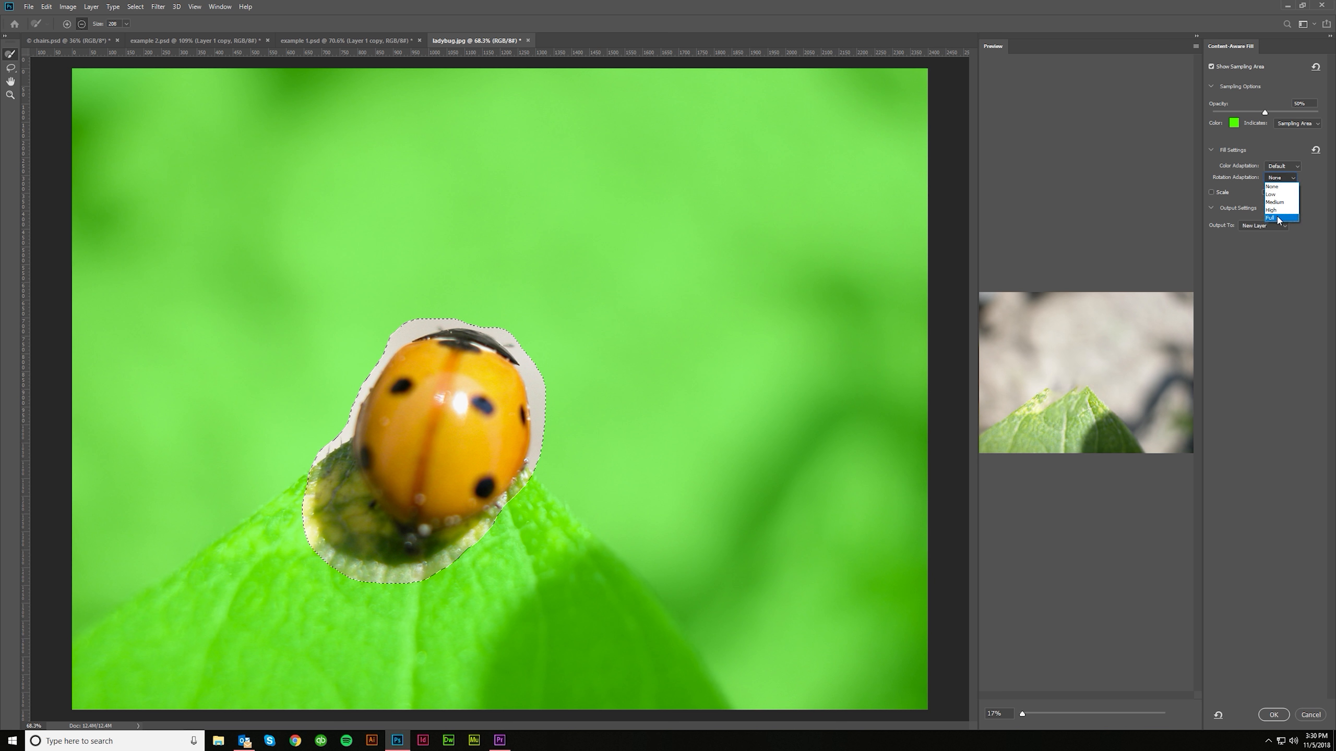
left_click(1277, 195)
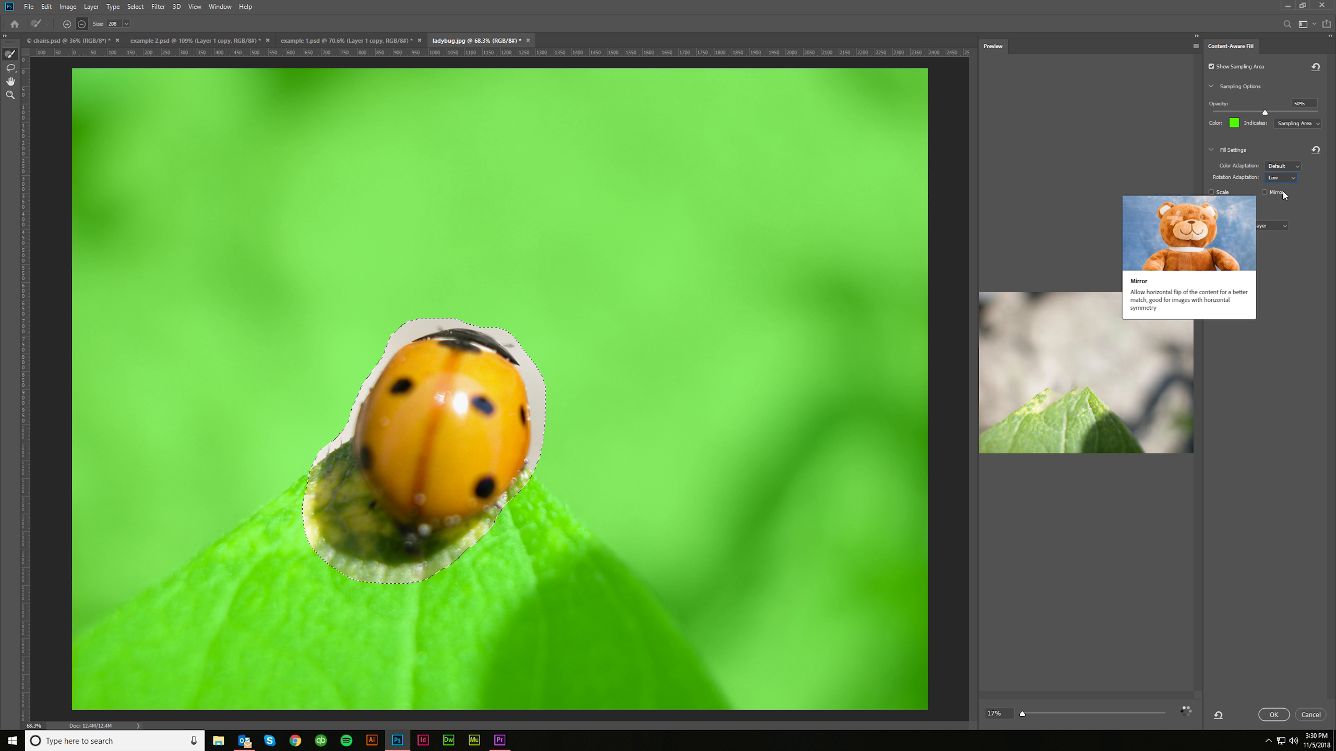
left_click(1295, 168)
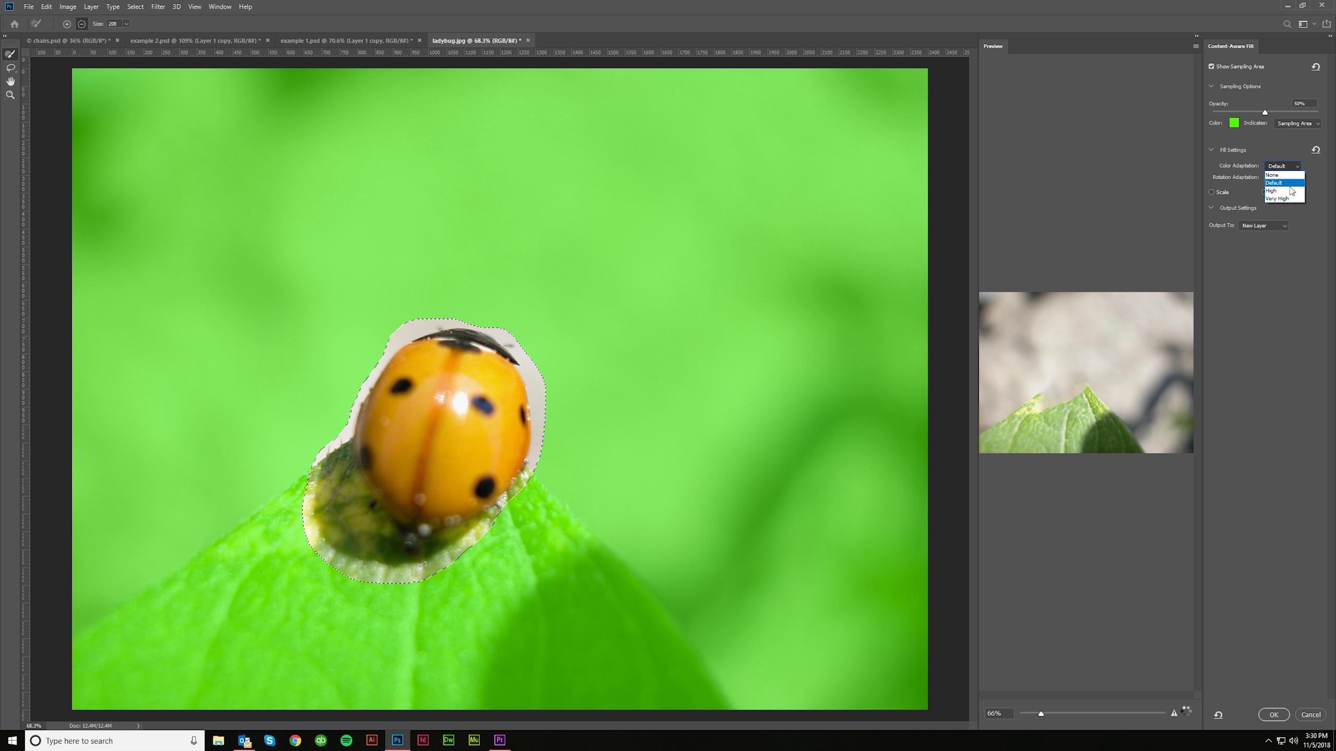
left_click(1288, 199)
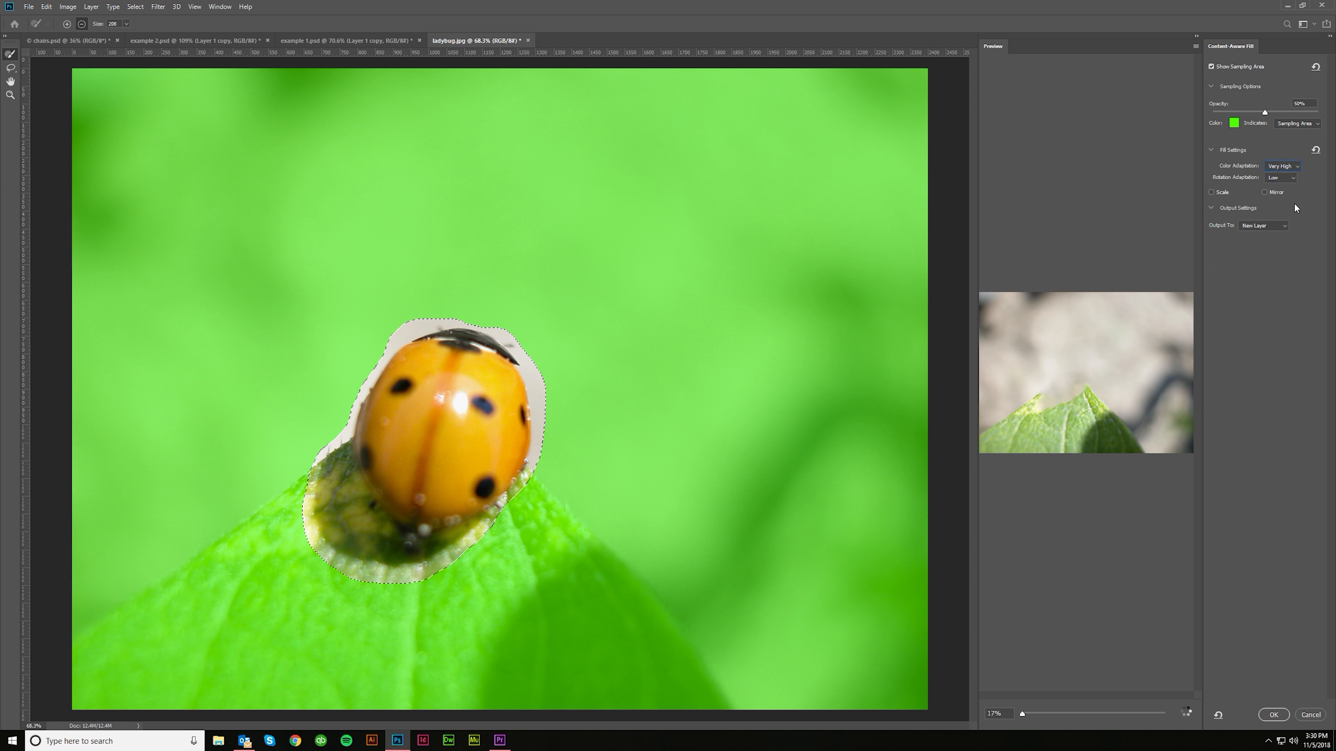
- Try rotation adaptation at None, Medium, High and Full, comparing the leaf tip in the preview
left_click(1287, 182)
left_click(1286, 178)
left_click(1288, 180)
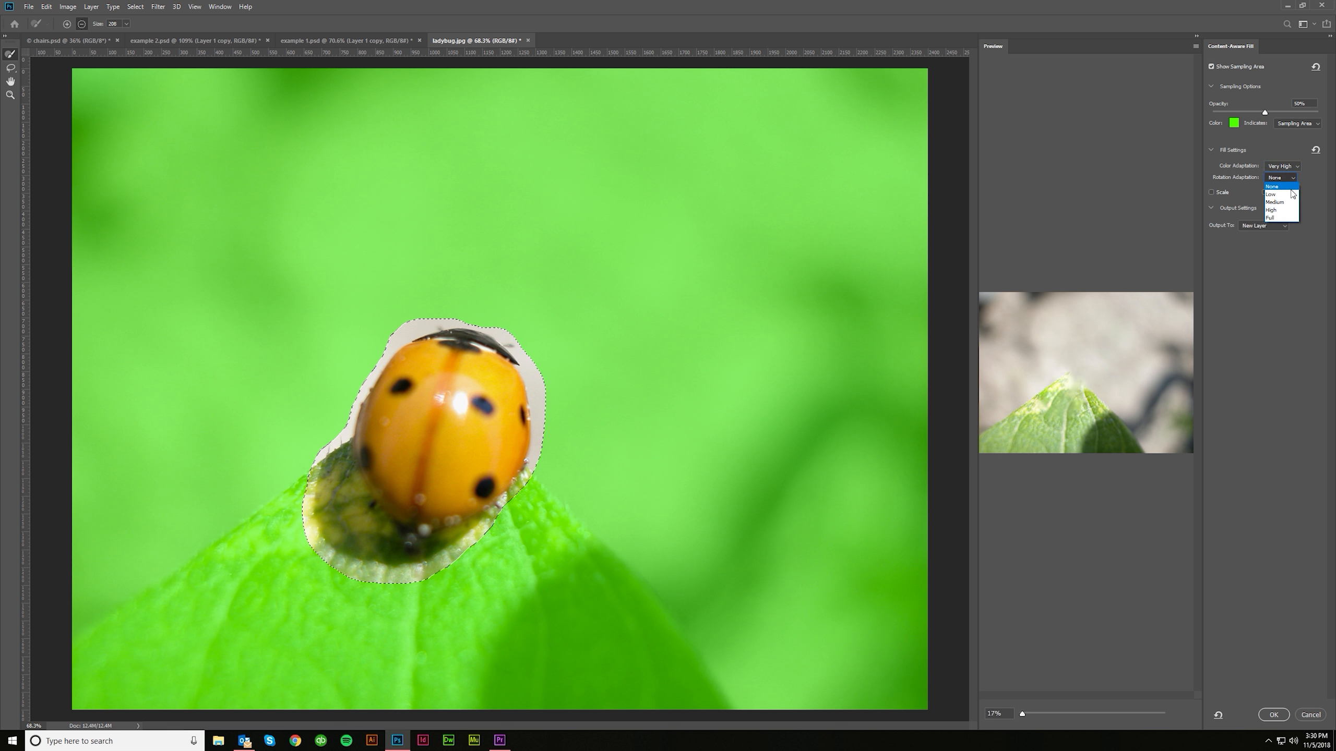
left_click(1290, 198)
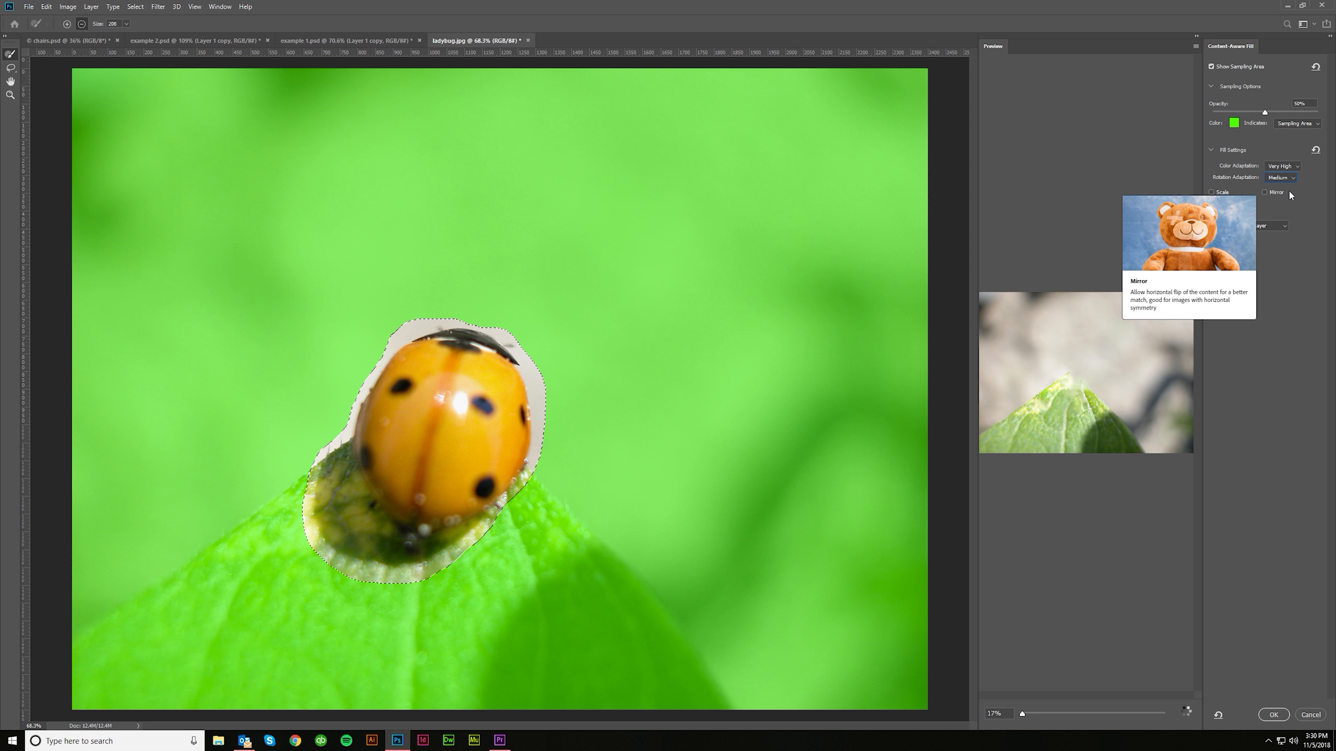
left_click(1288, 179)
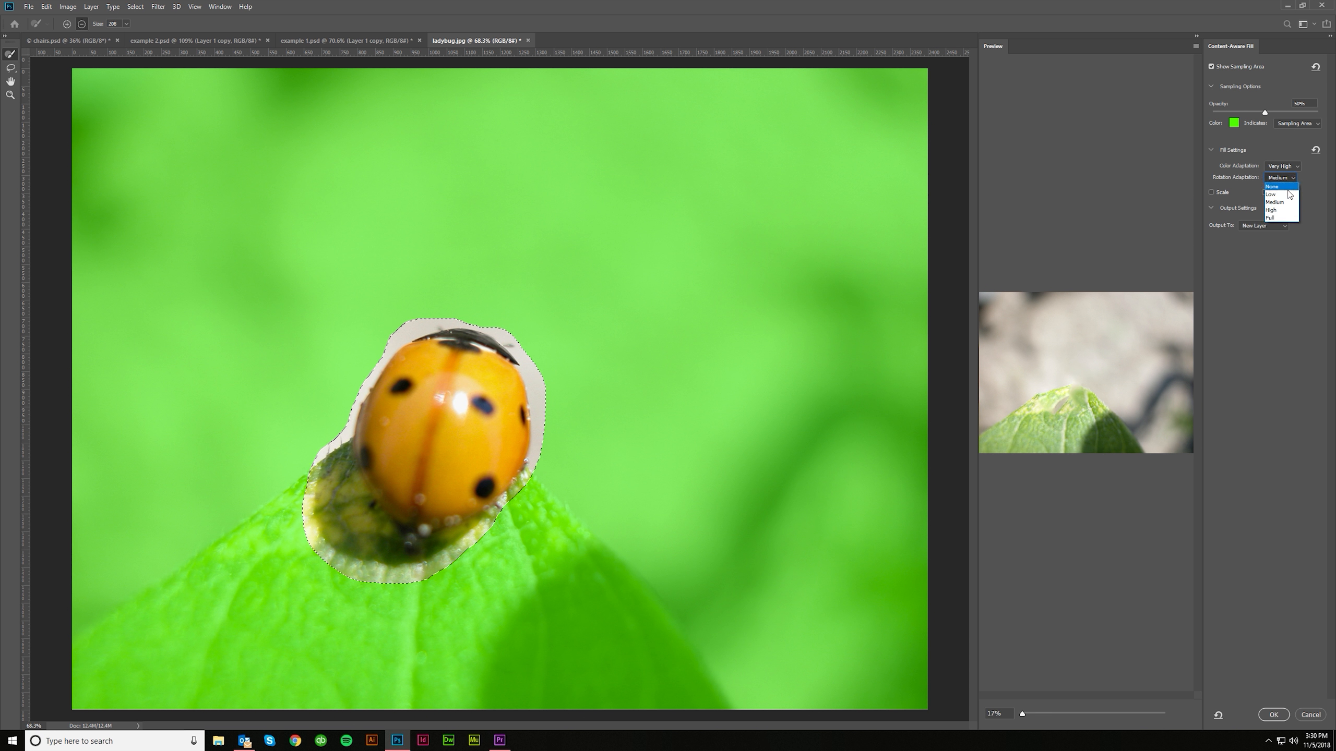
left_click(1282, 204)
left_click(1281, 180)
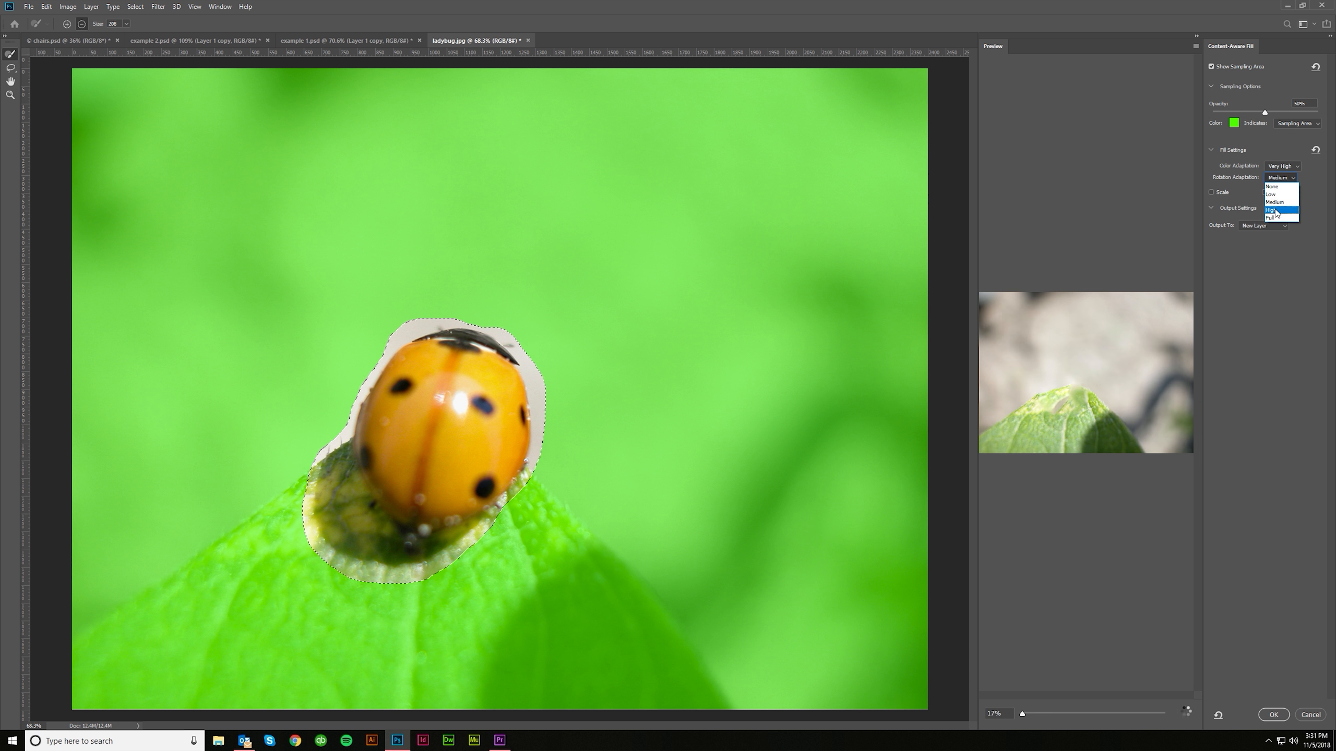
left_click(1277, 210)
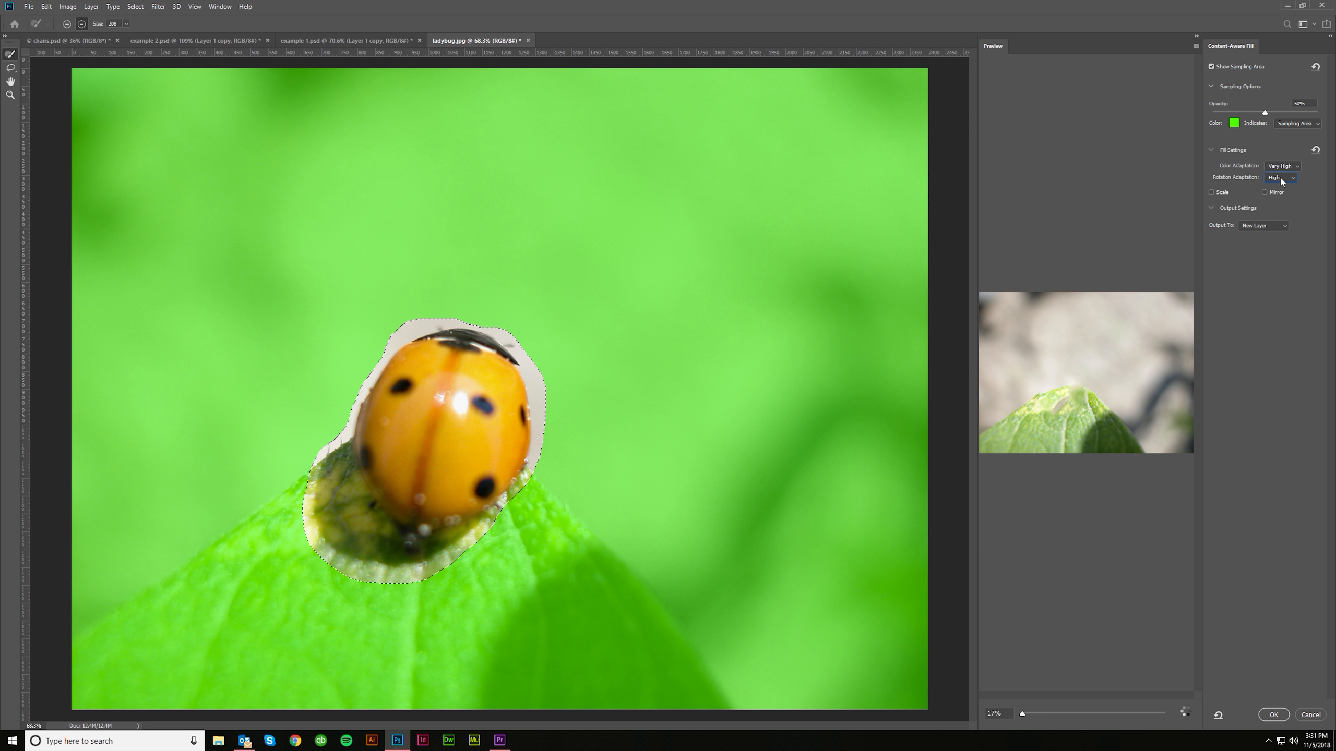
left_click(1281, 180)
left_click(1279, 220)
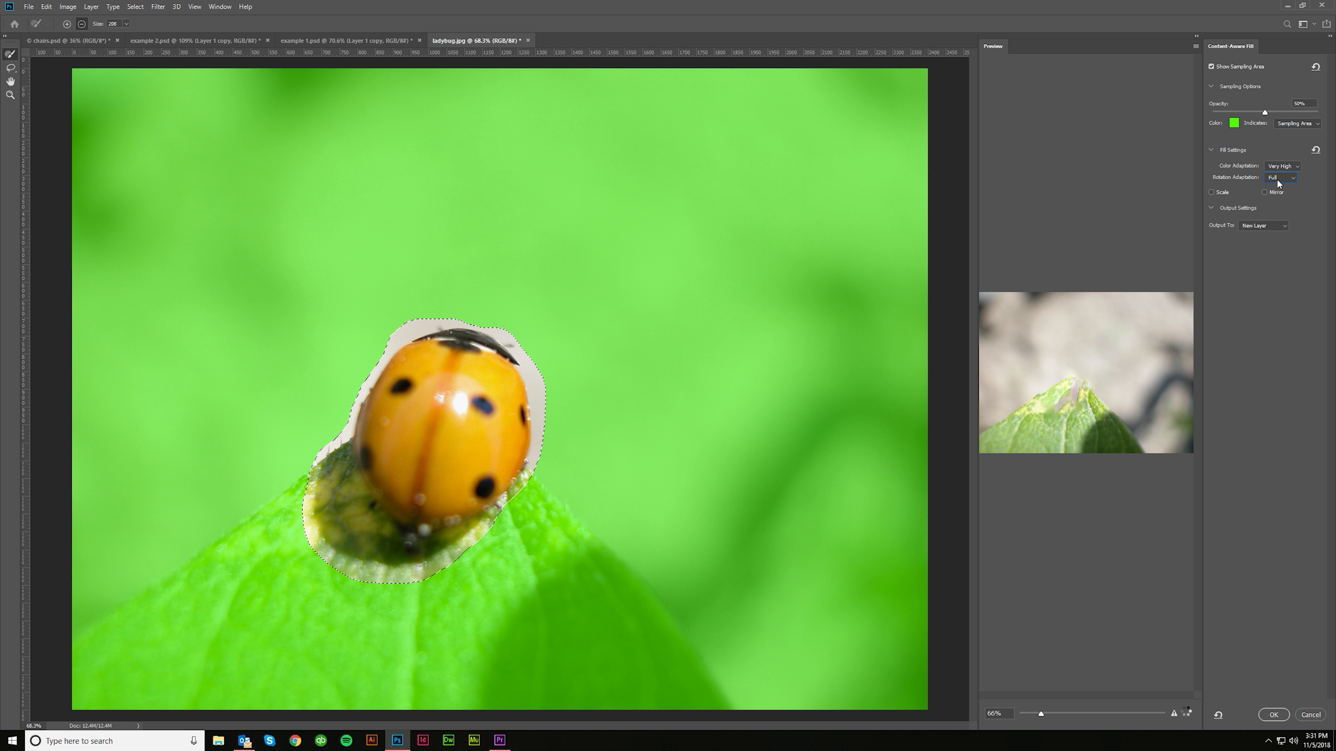
- Apply the ladybug fill to a new layer with Low rotation adaptation and Scale enabled, and clear the selection
left_click(1280, 179)
left_click(1279, 180)
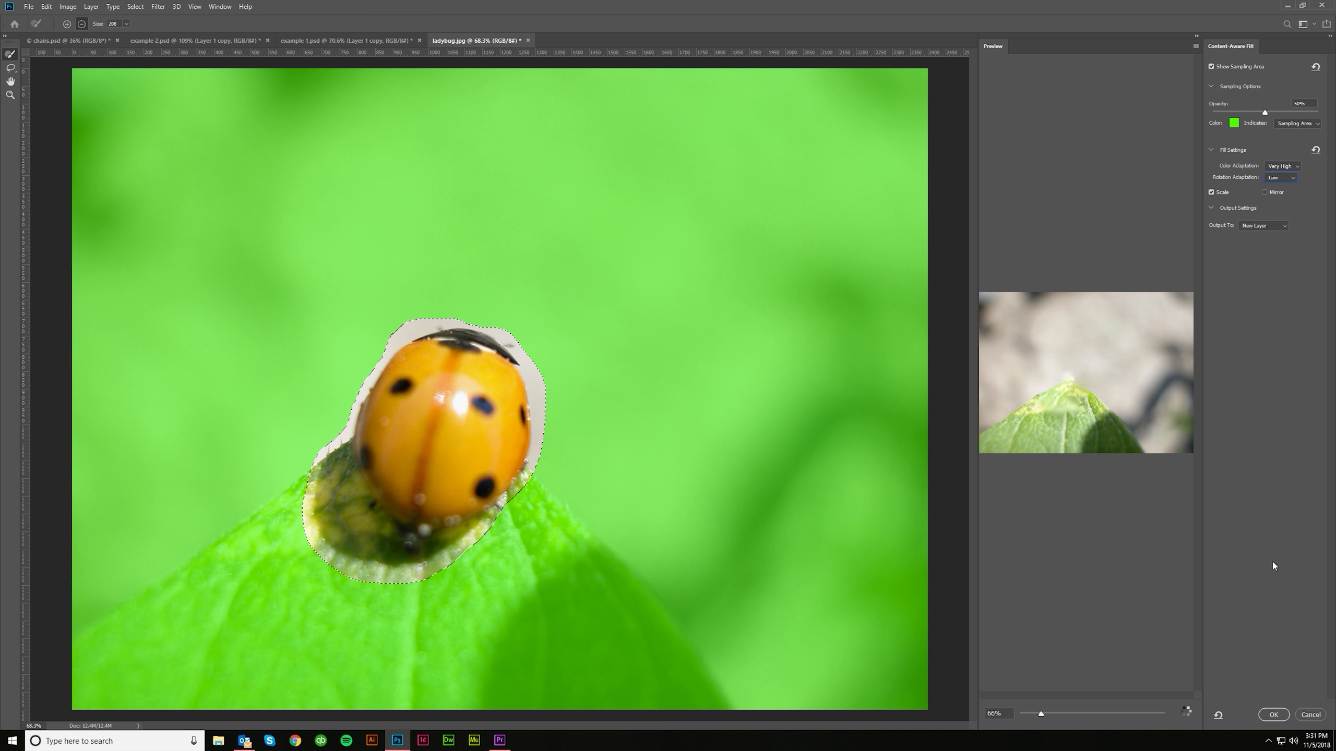
left_click(1273, 716)
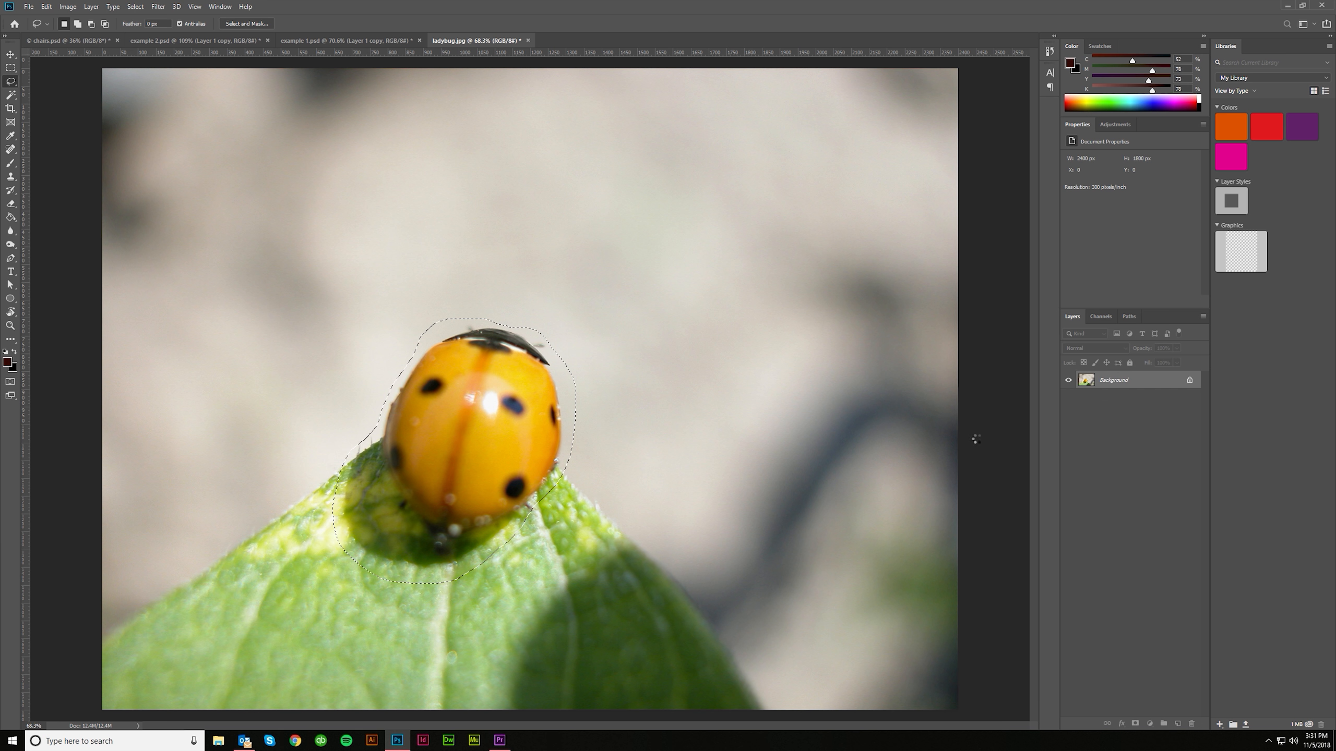
key("ctrl+d")
scroll(704, 483, "down", 3)
scroll(416, 437, "up", 4)
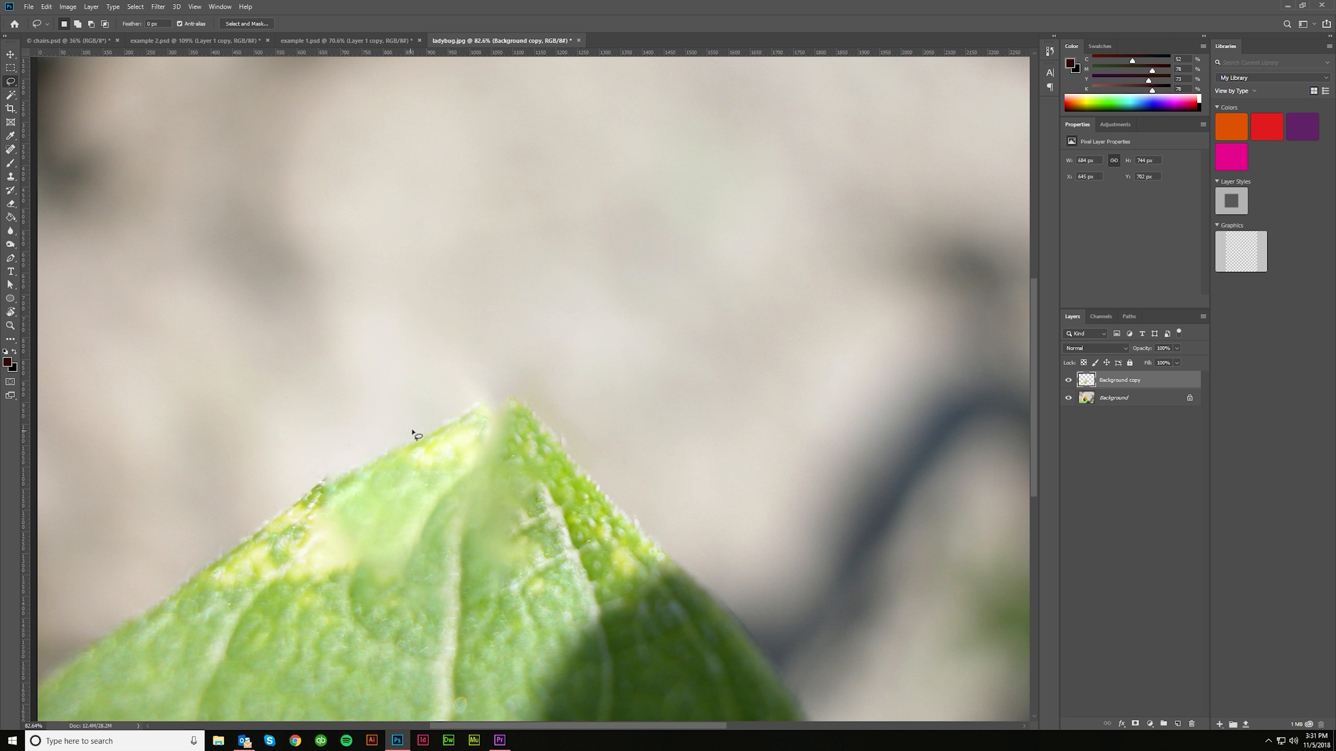
- Examine the filled leaf tip in ladybug.jpg both up close and as part of the whole image
scroll(414, 445, "down", 3)
scroll(369, 490, "up", 4)
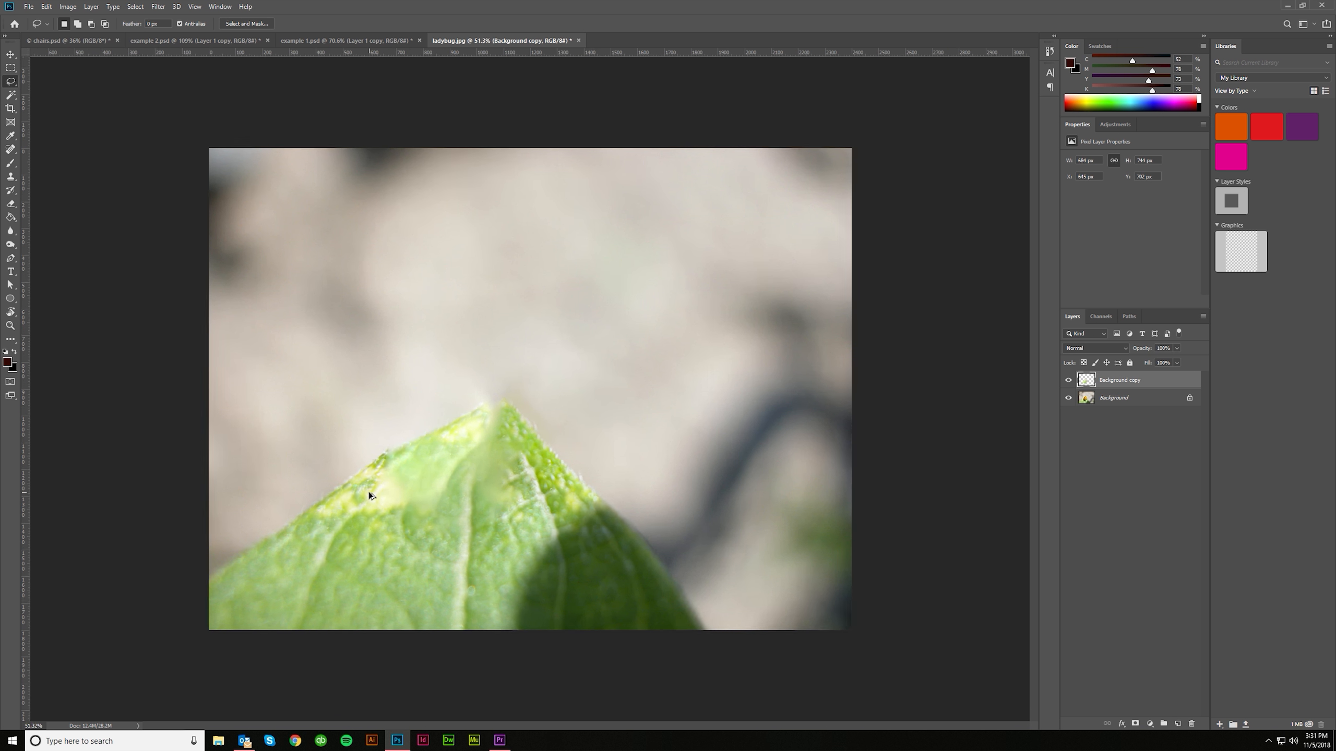
scroll(447, 563, "down", 3)
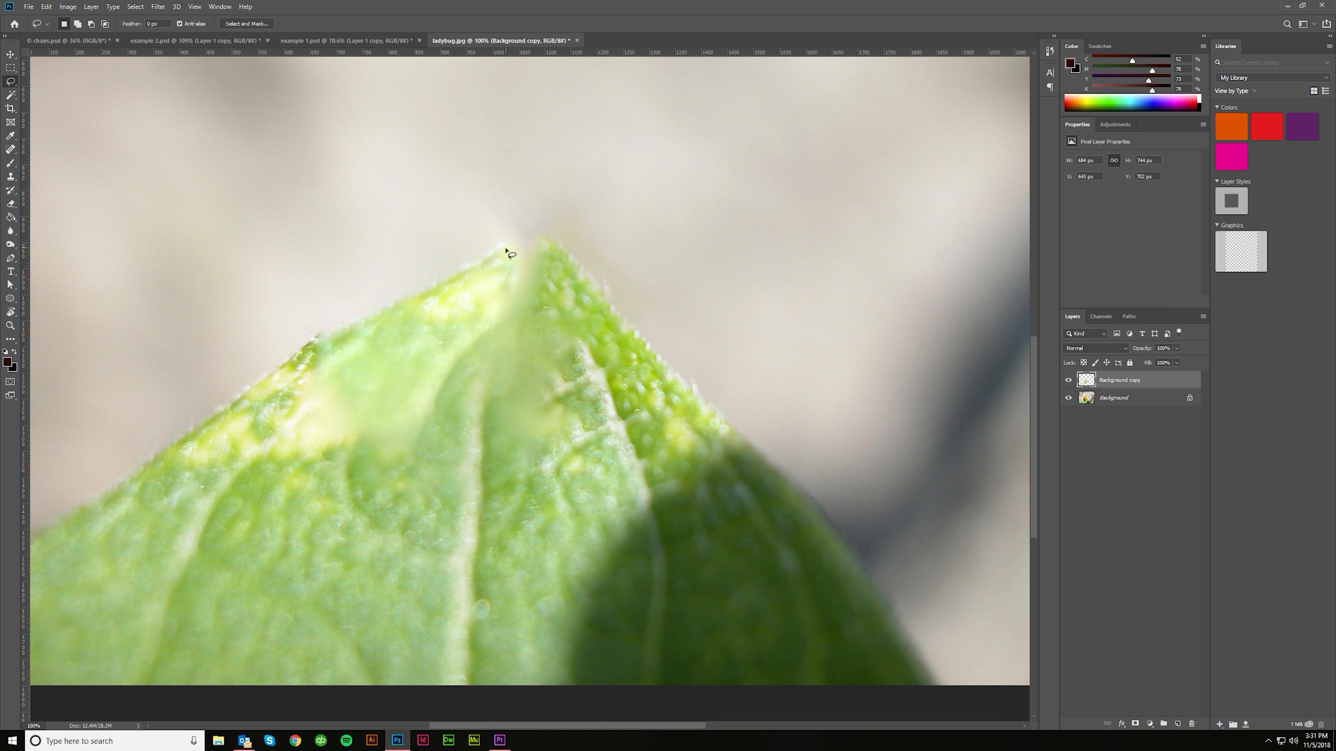
scroll(555, 355, "up", 1)
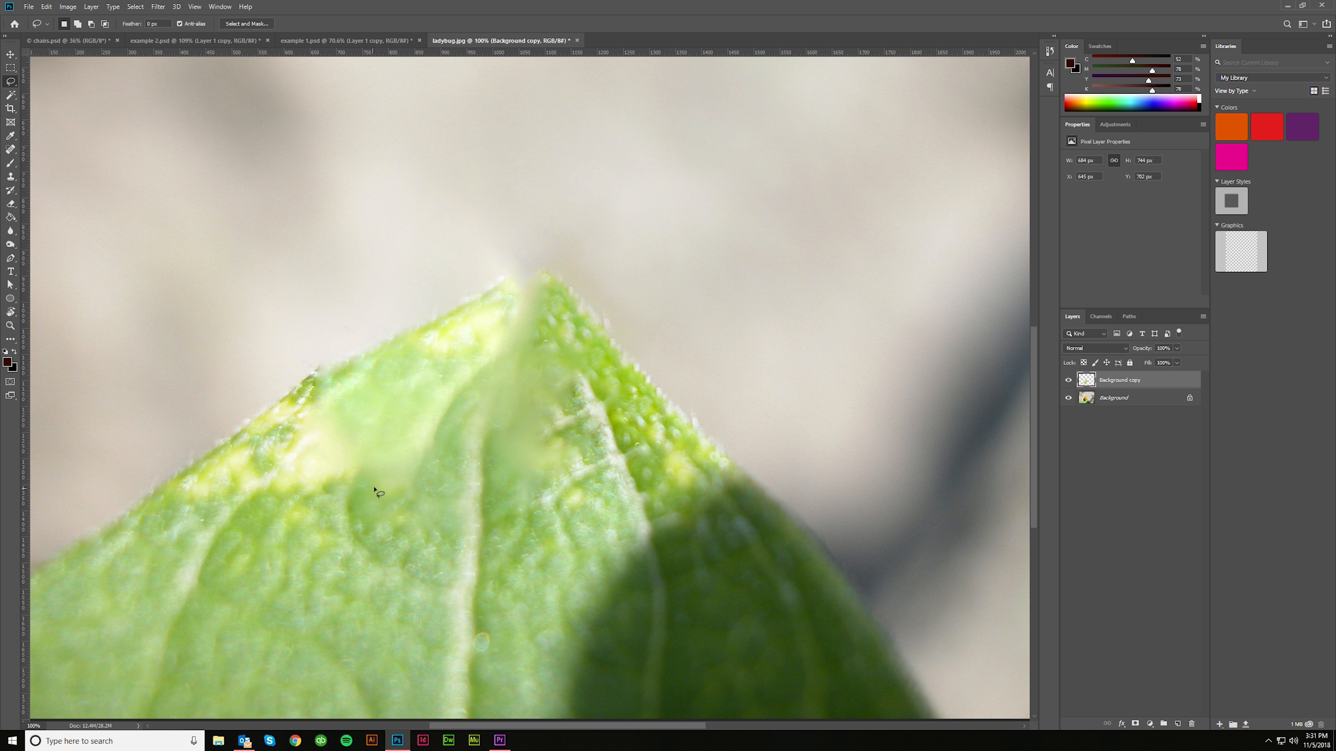
scroll(419, 483, "down", 1)
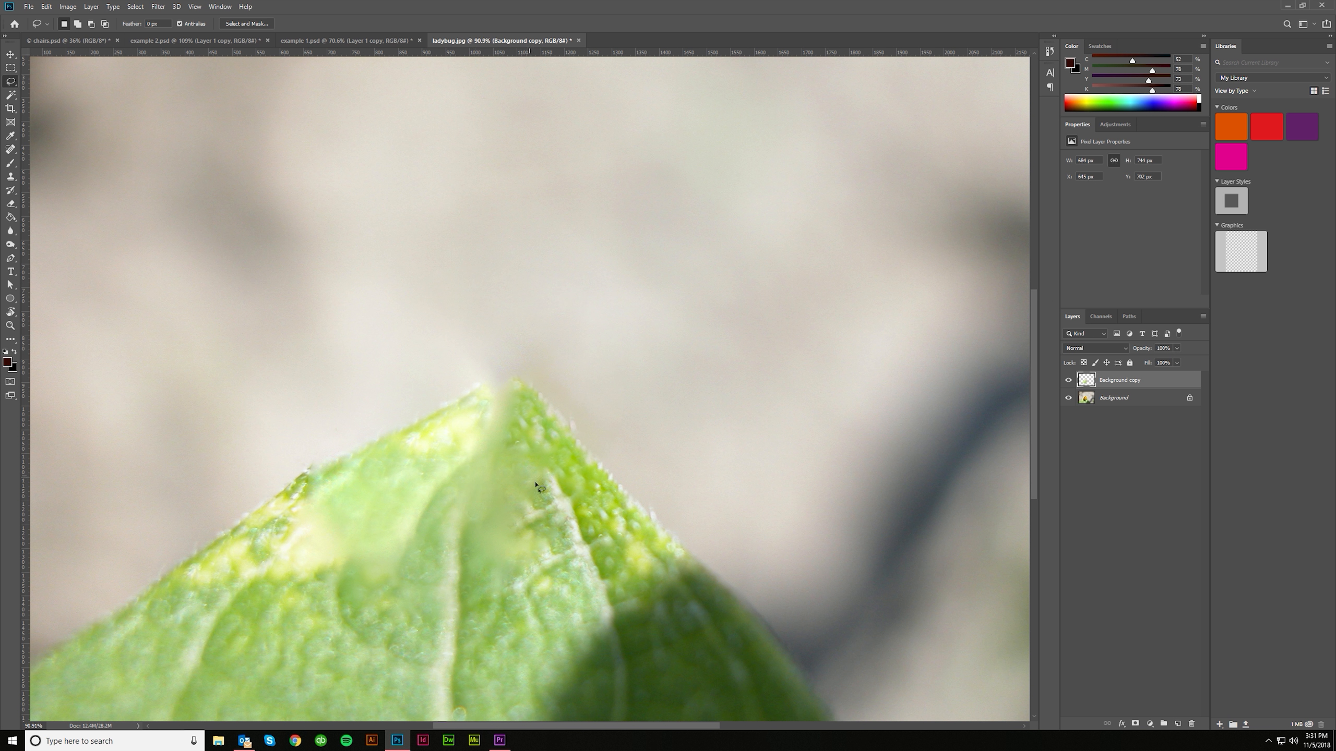
scroll(482, 547, "down", 6)
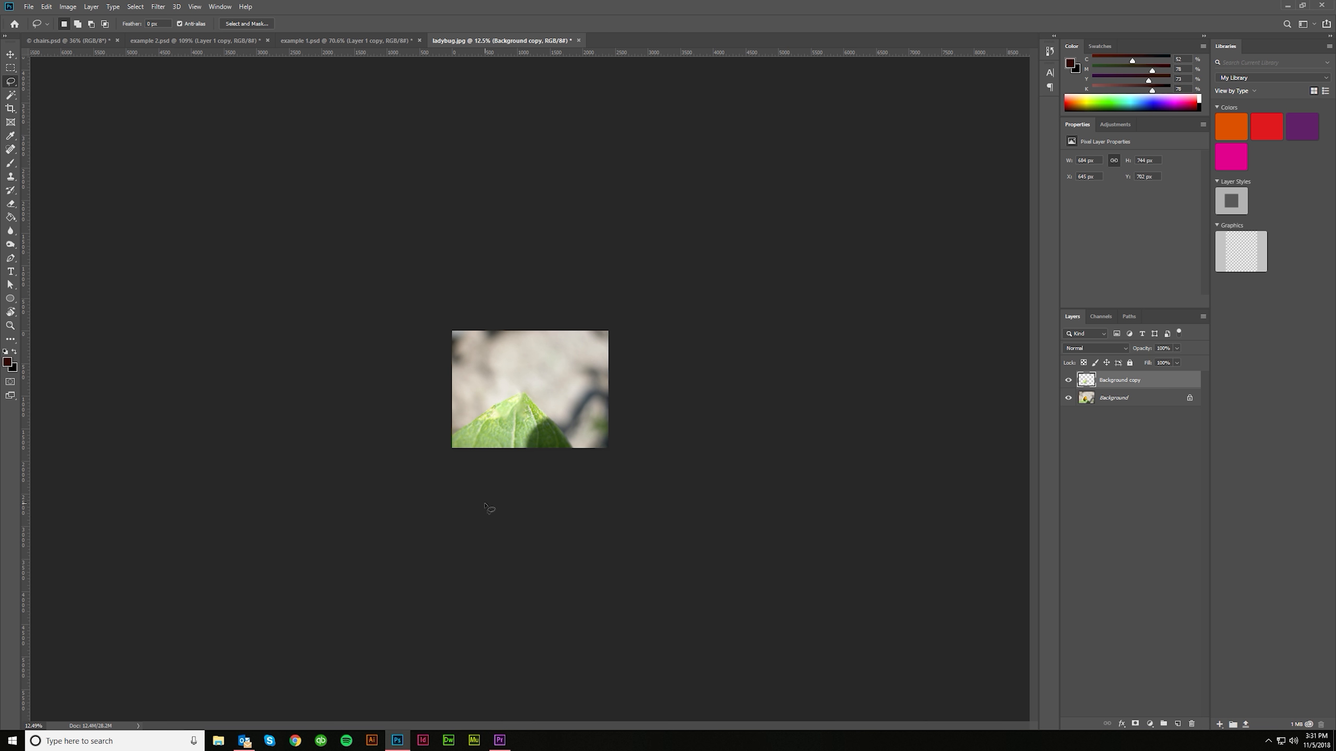
scroll(489, 507, "up", 9)
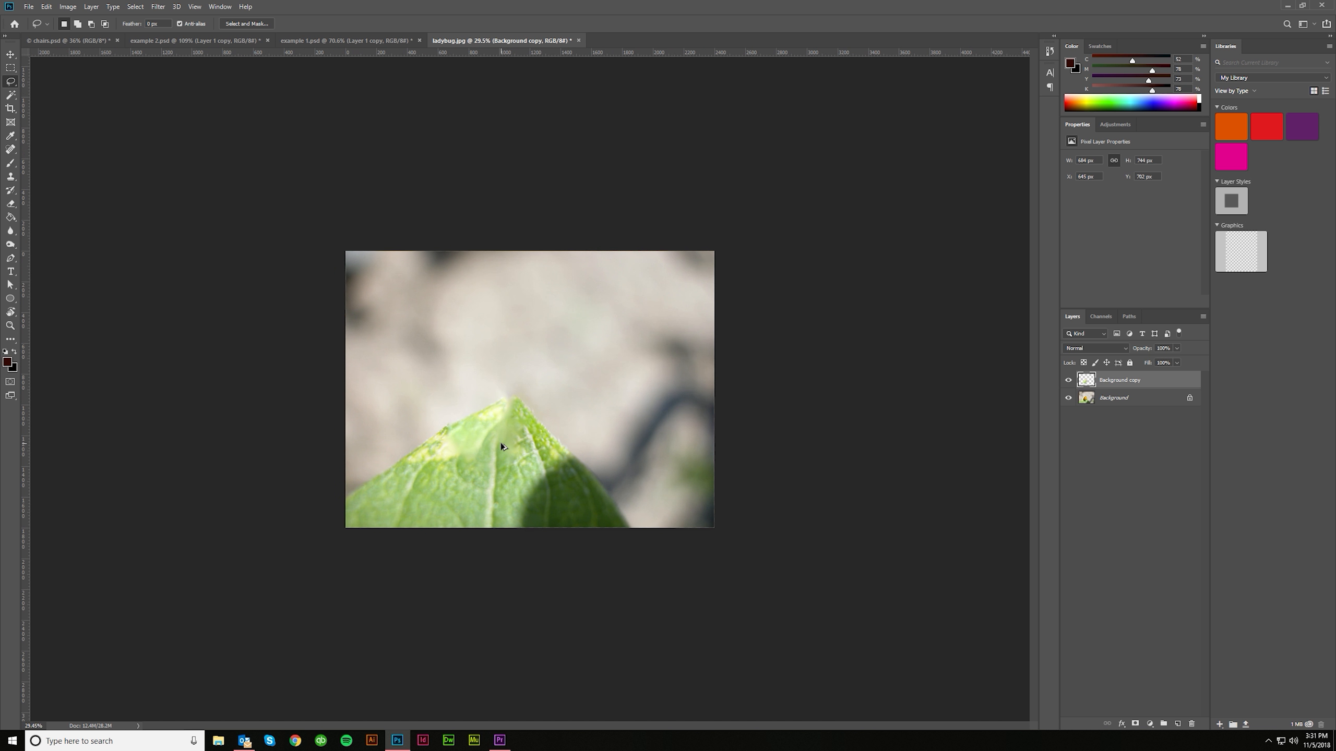